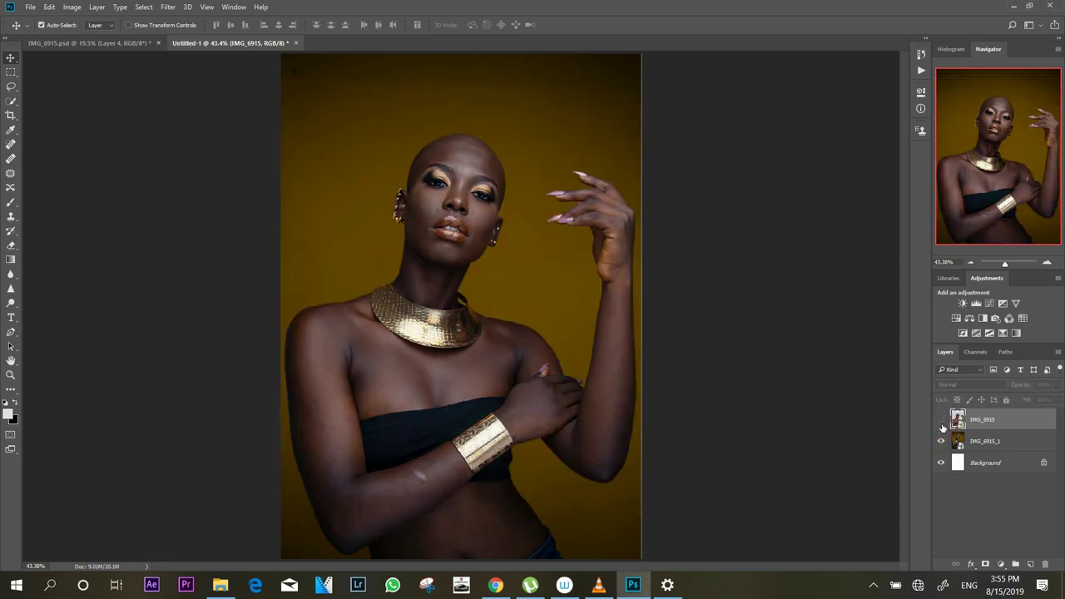
Compare the edited portrait with the original up close by toggling the visibility of the IMG_6915 layer.
click(942, 421)
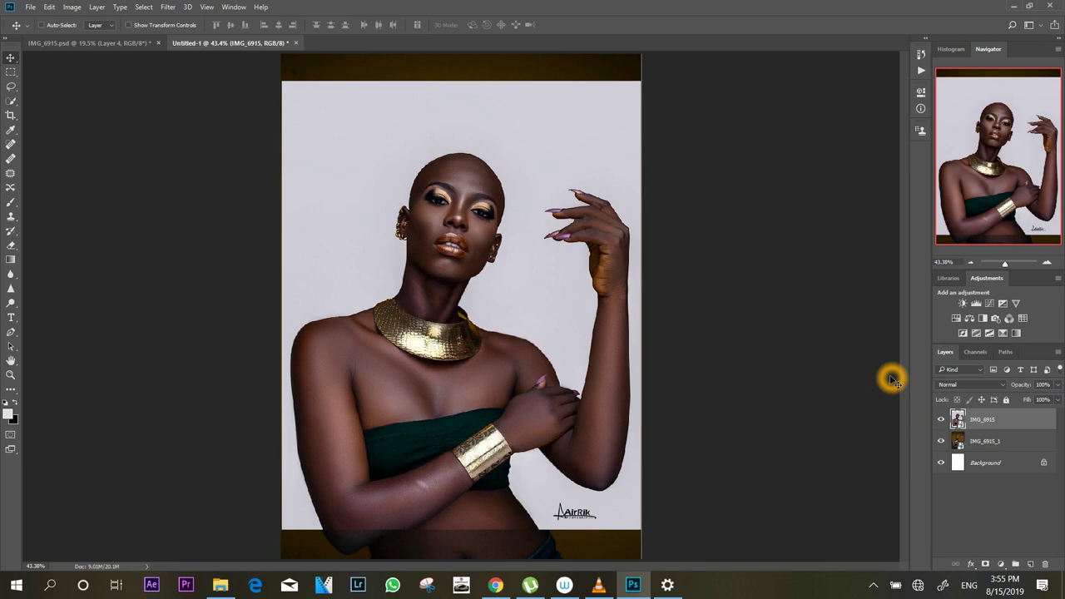
key(ctrl+plus)
key(ctrl+plus)
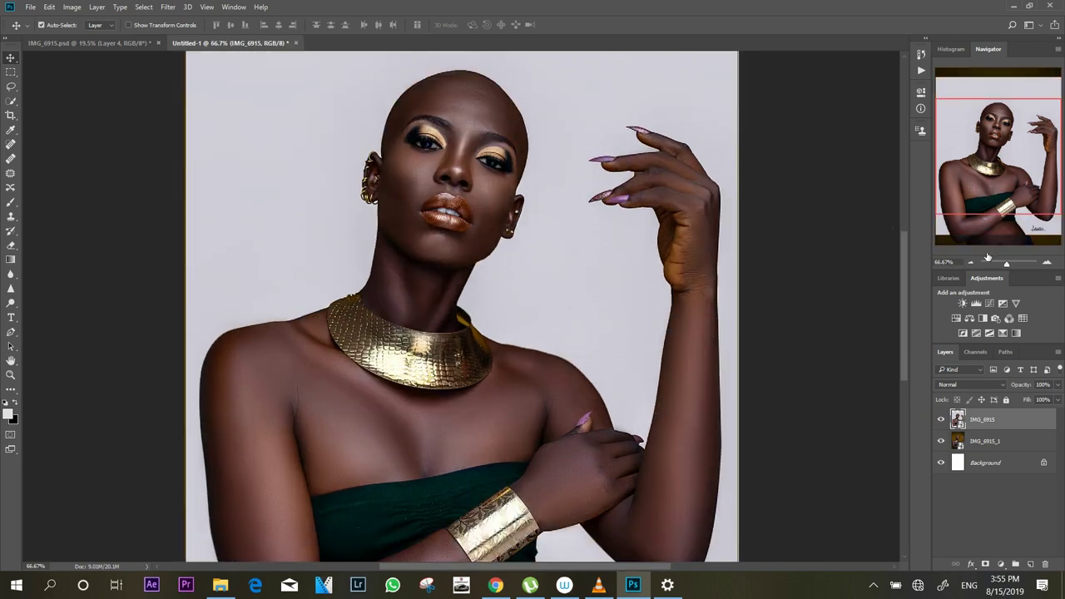
click(942, 420)
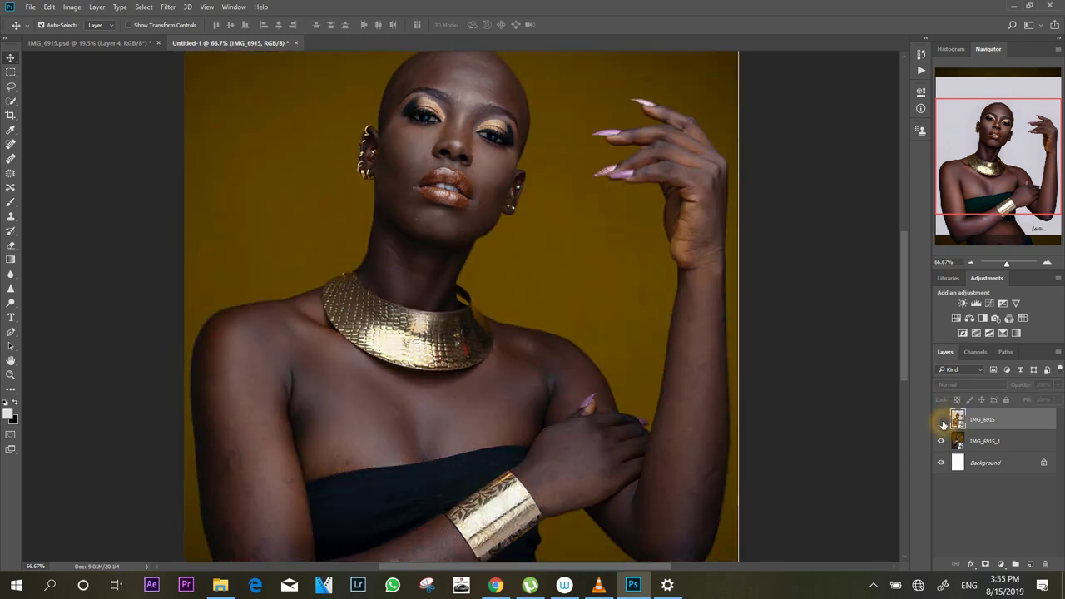
click(942, 420)
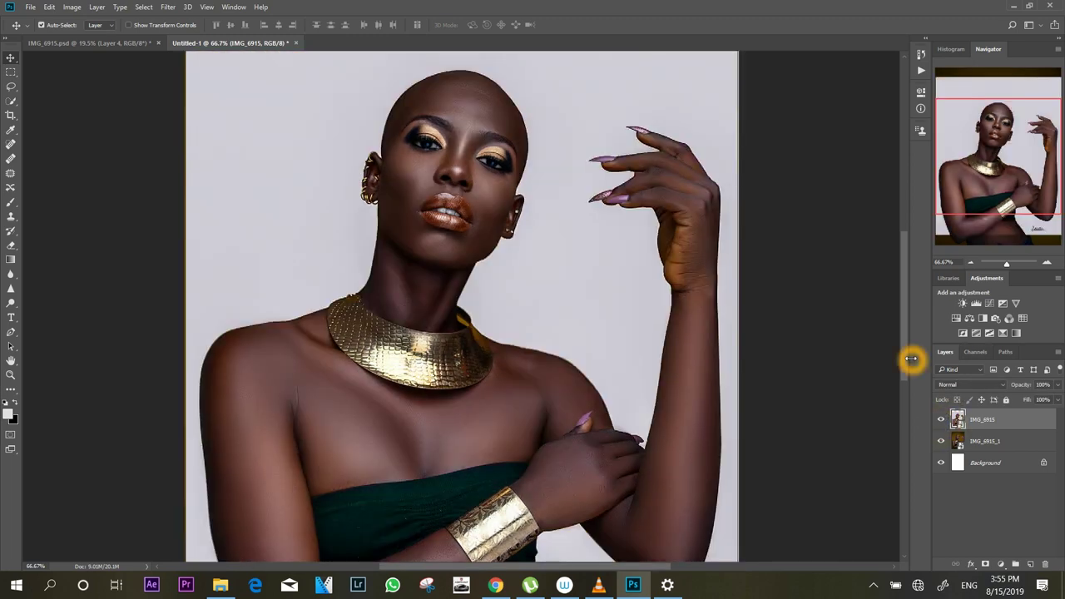
key(ctrl+0)
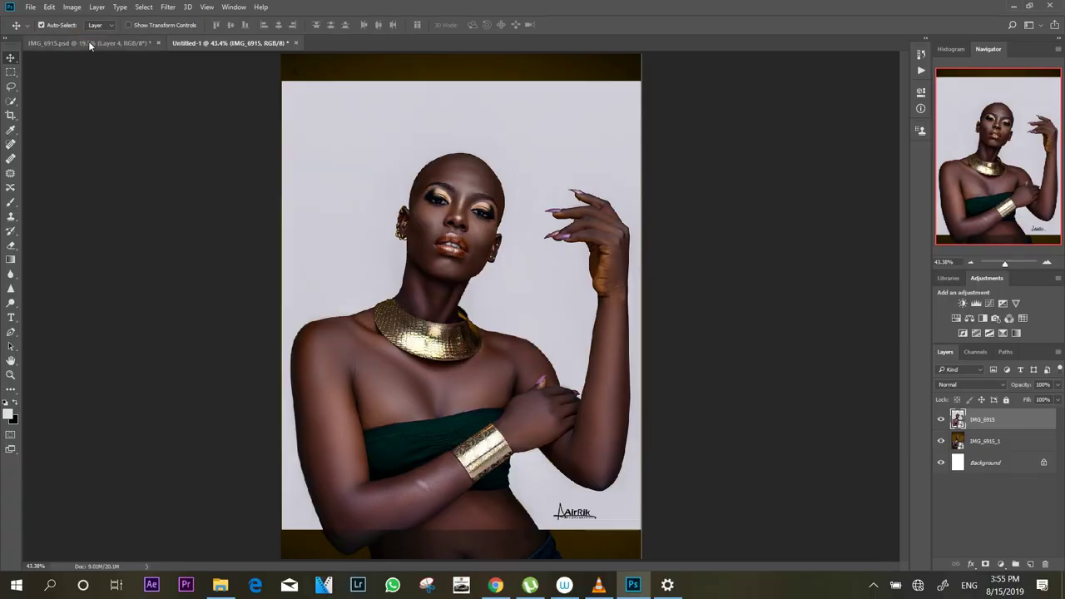
Look at the cut-out portrait in IMG_6915.psd and return to the Untitled-1 document.
click(90, 43)
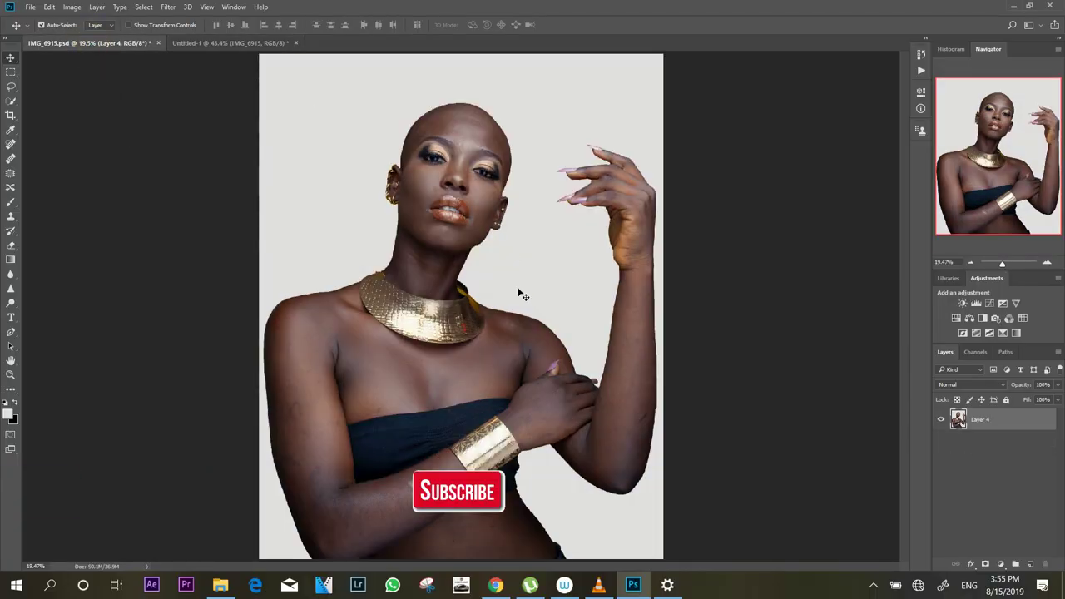
click(471, 221)
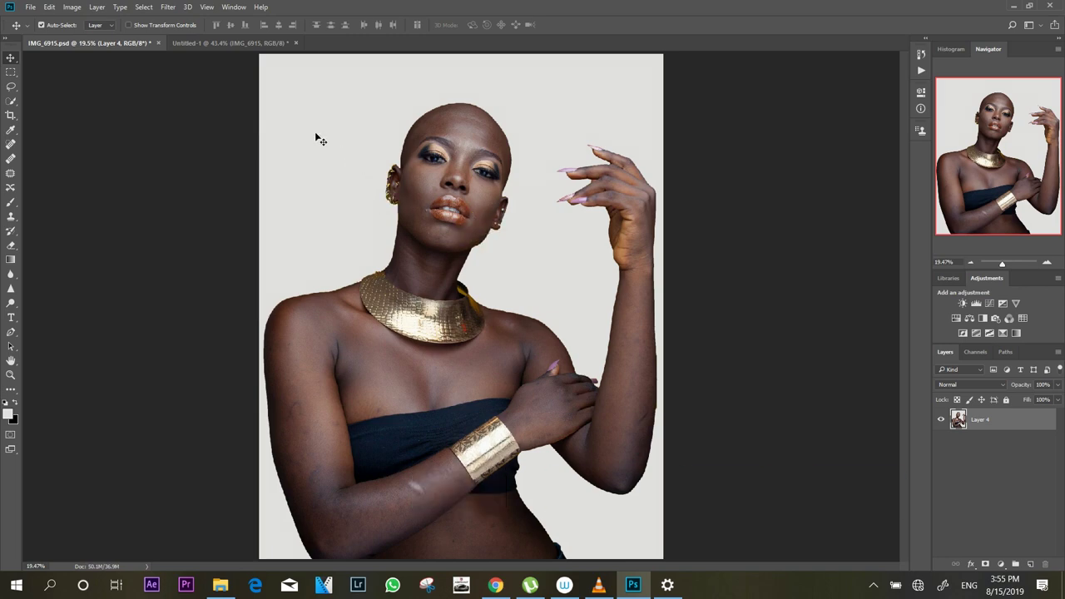
click(215, 44)
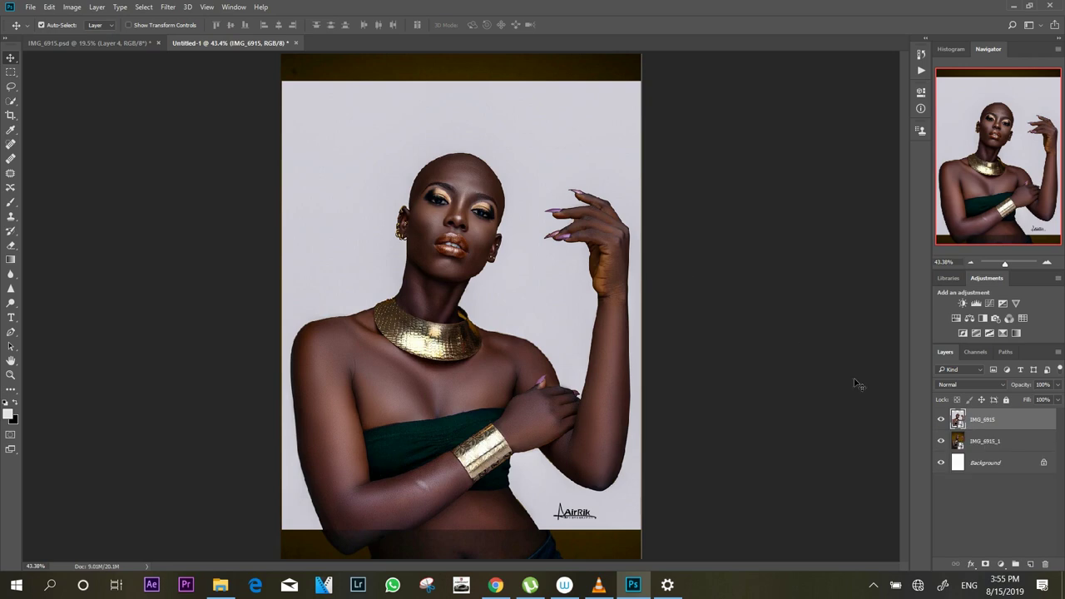
Hide and show the IMG_6915 layer repeatedly to compare the full retouched portrait against IMG_6915_1.
click(940, 420)
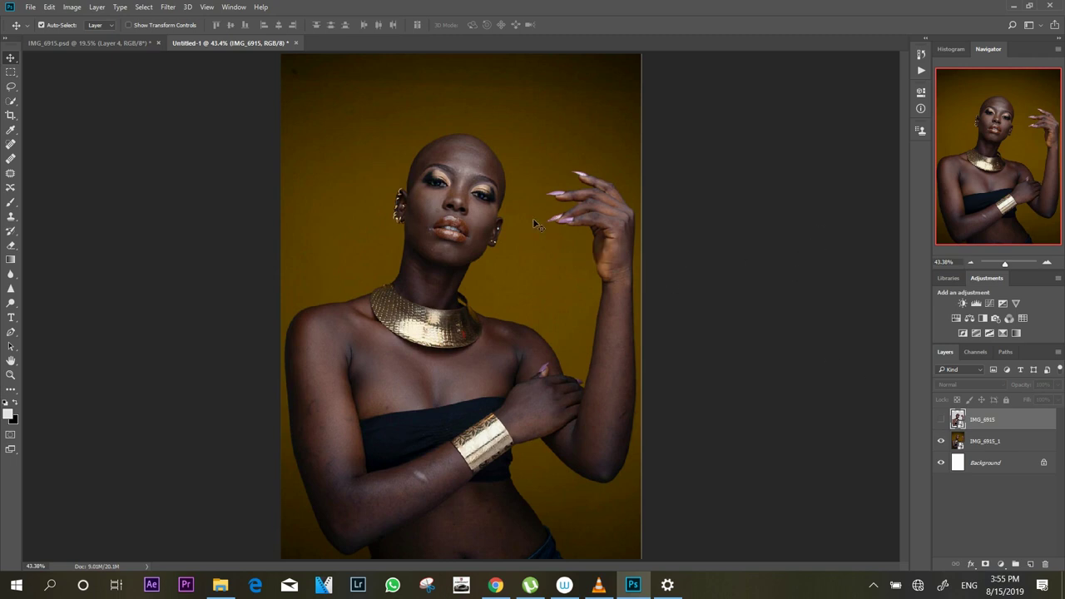
click(940, 420)
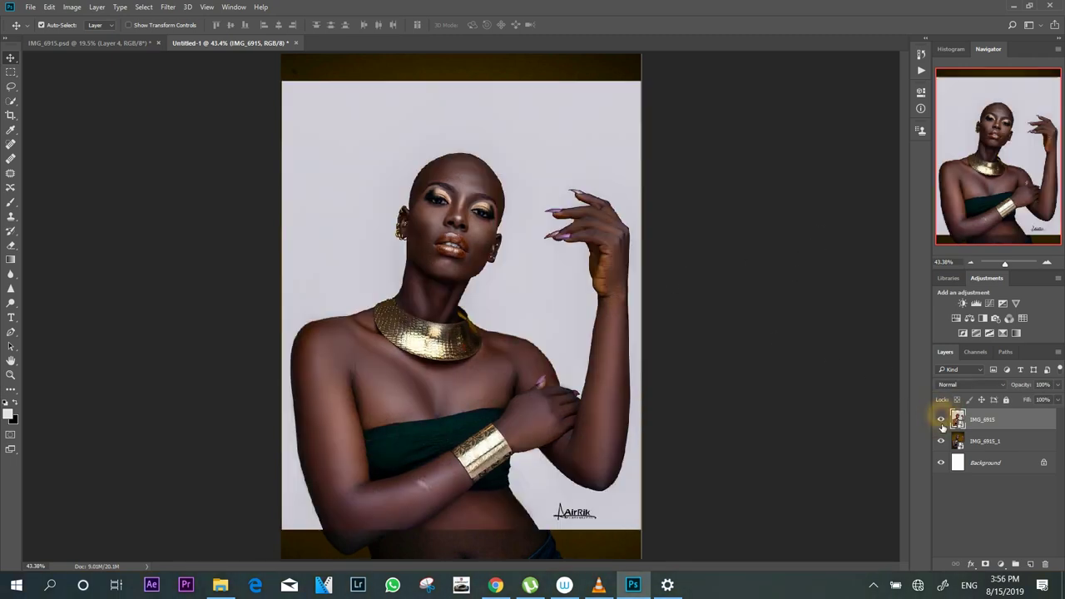
click(941, 424)
click(941, 424)
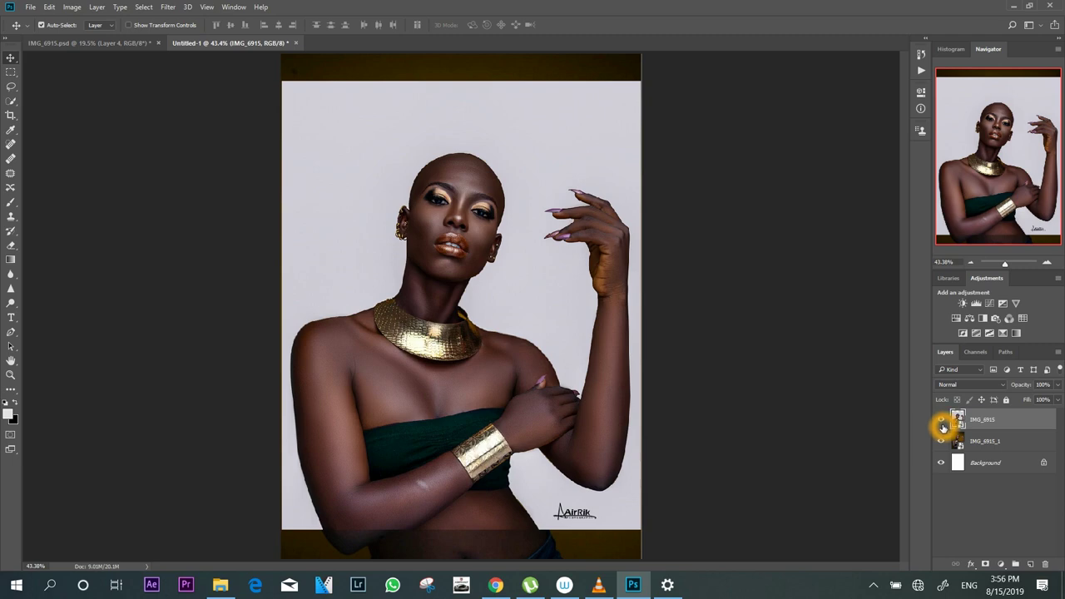
click(941, 426)
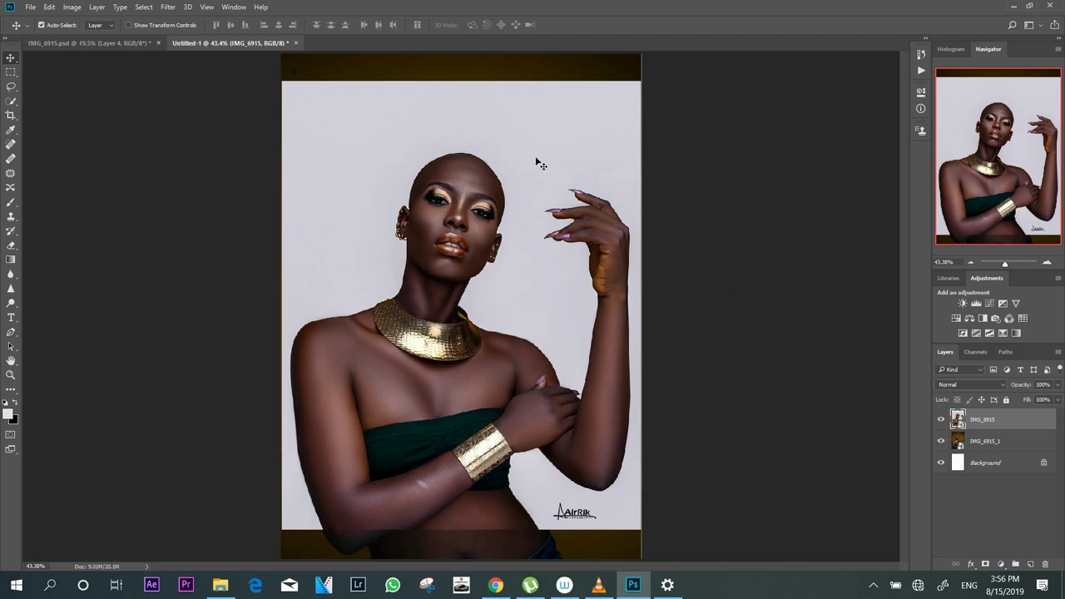
click(941, 421)
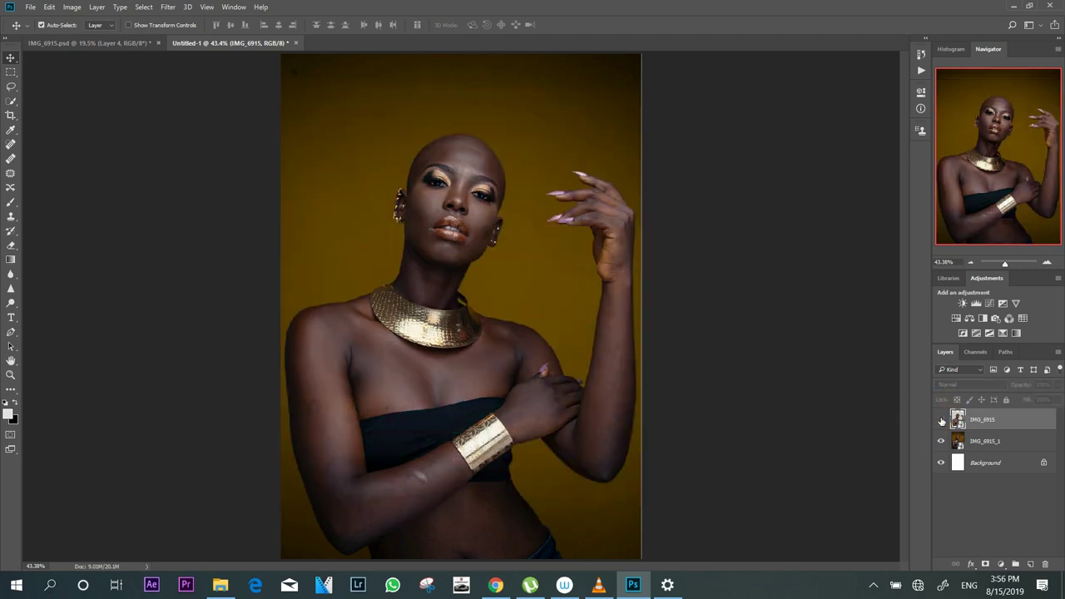
click(941, 421)
Switch to the IMG_6915.psd document containing the unretouched cut-out portrait.
click(732, 316)
key(ctrl+Tab)
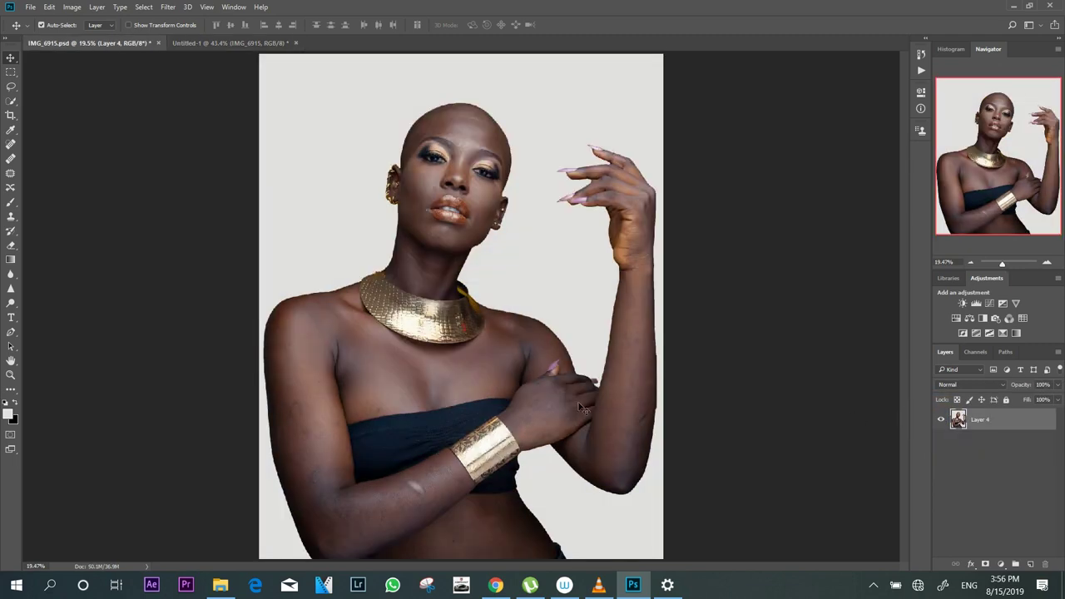
click(698, 379)
click(523, 438)
click(523, 441)
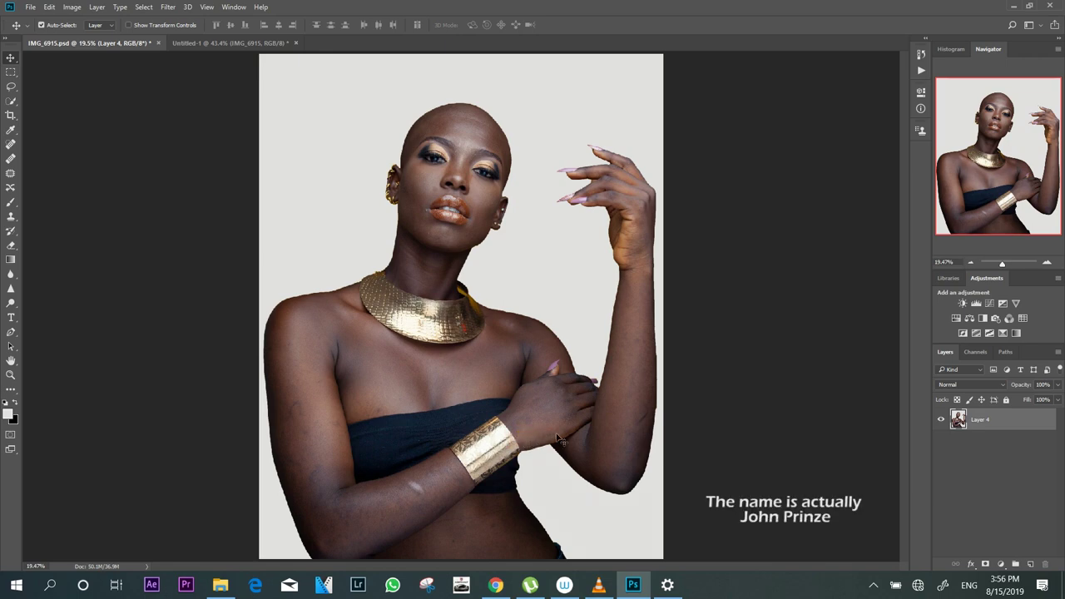
click(459, 356)
click(462, 358)
click(463, 361)
click(462, 365)
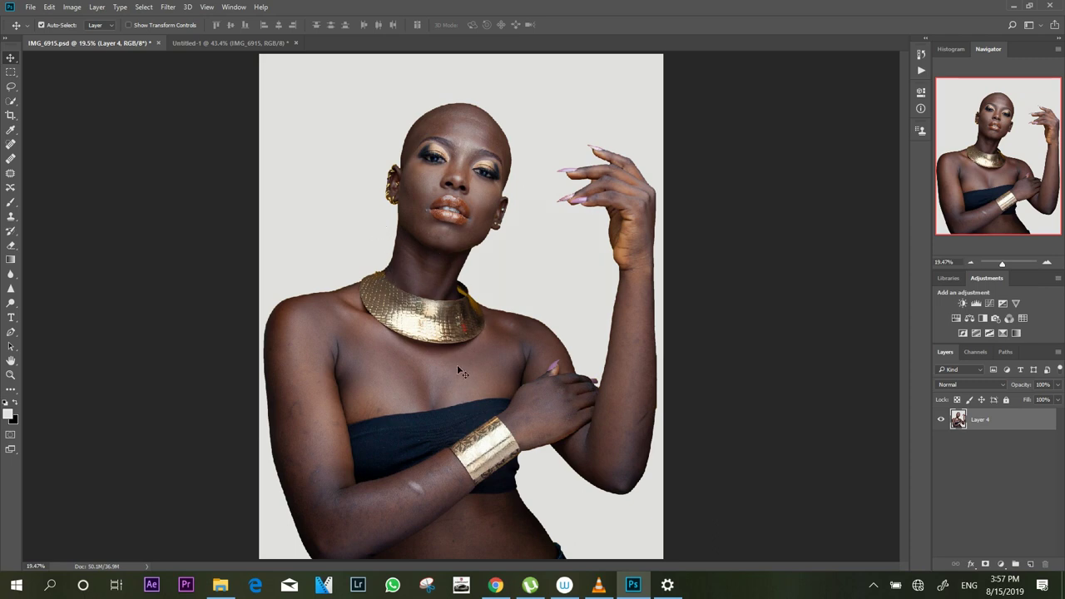
click(434, 300)
click(505, 359)
Try duplicating Layer 4 and undo the duplication.
click(1005, 431)
click(1009, 426)
click(1007, 425)
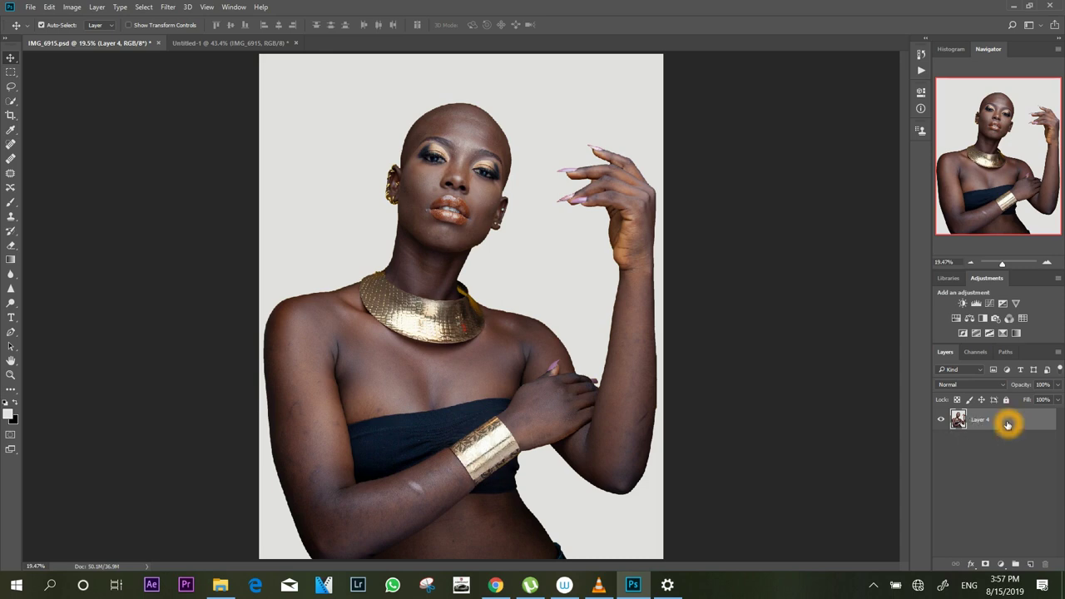
click(1007, 425)
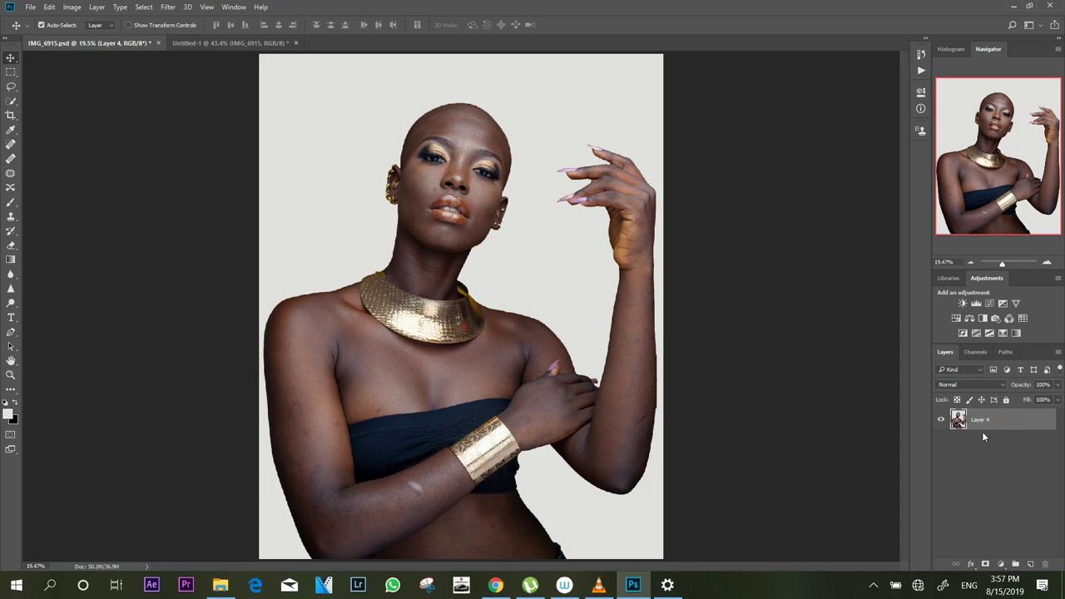
key(ctrl+j)
key(ctrl+z)
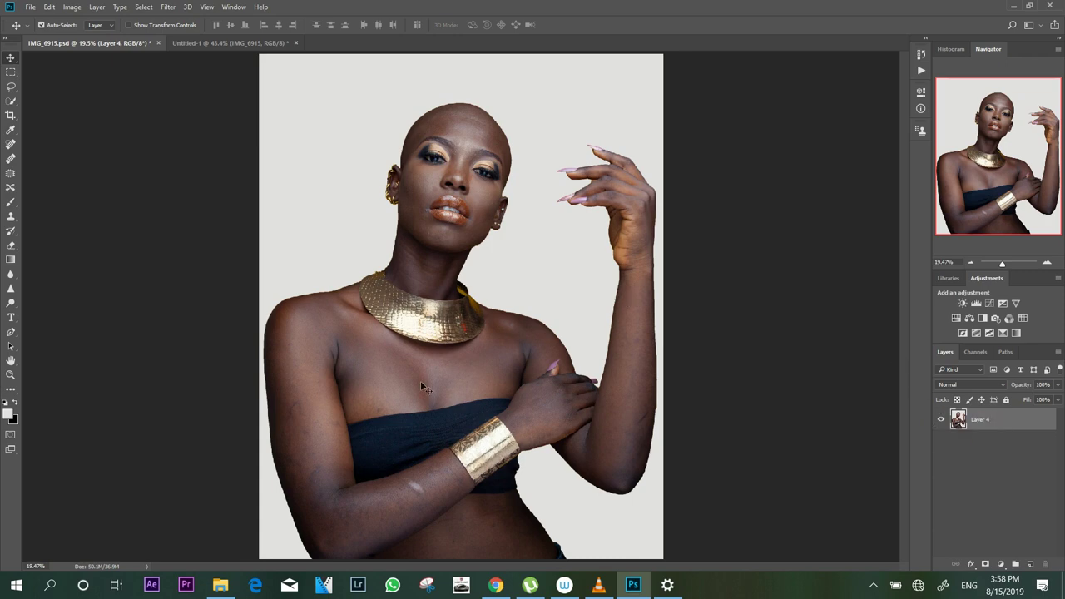
Try to repair a forehead blemish above the eyebrow with the Healing Brush tool.
click(353, 244)
key(ctrl+plus)
key(ctrl+plus)
key(ctrl+plus)
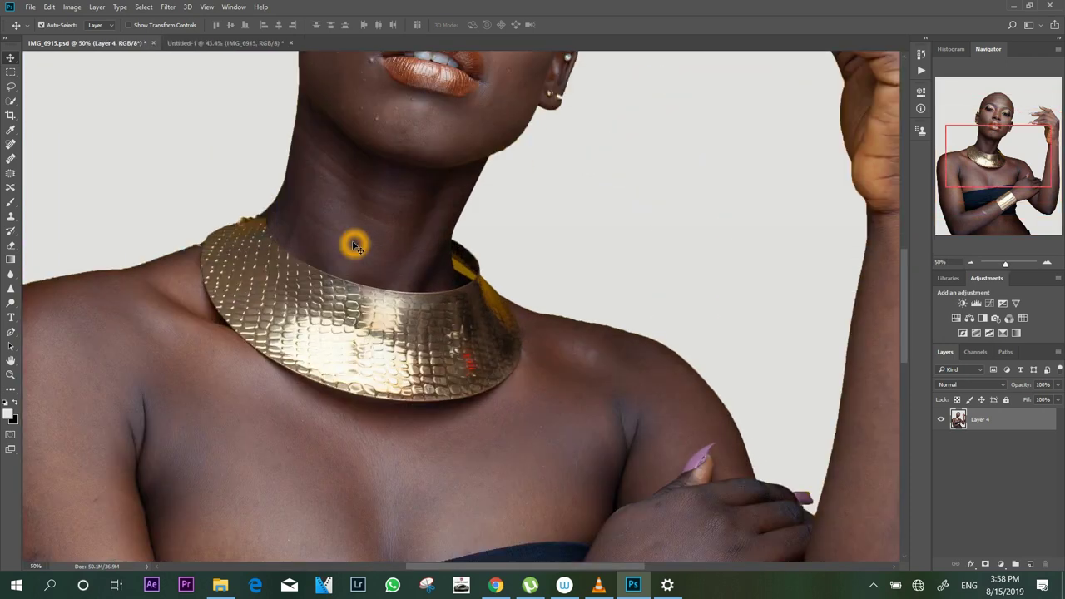
drag(1007, 168, 996, 123)
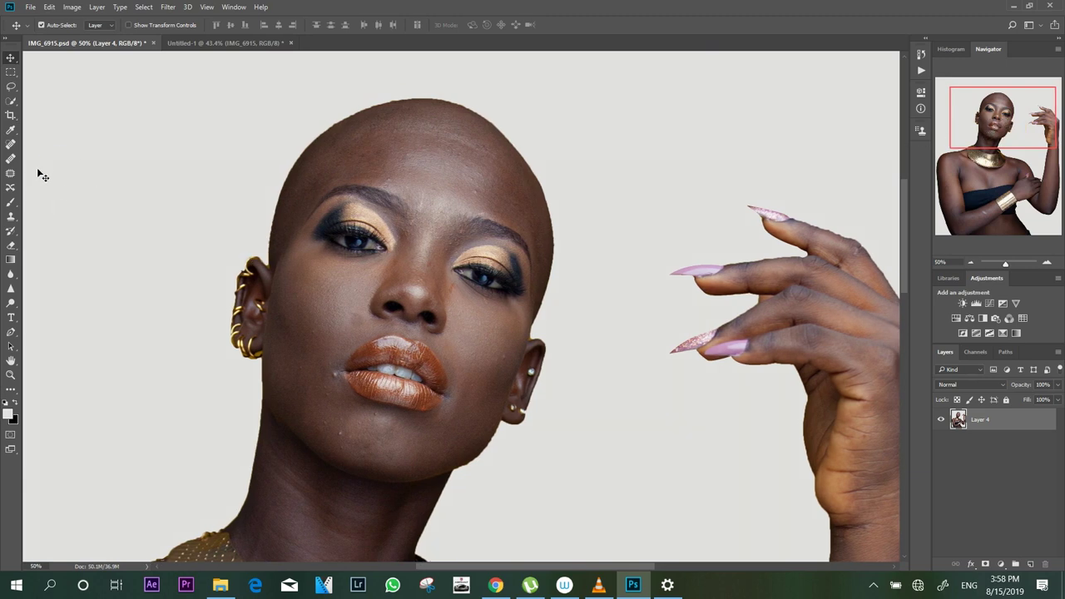
click(13, 157)
click(12, 159)
click(13, 159)
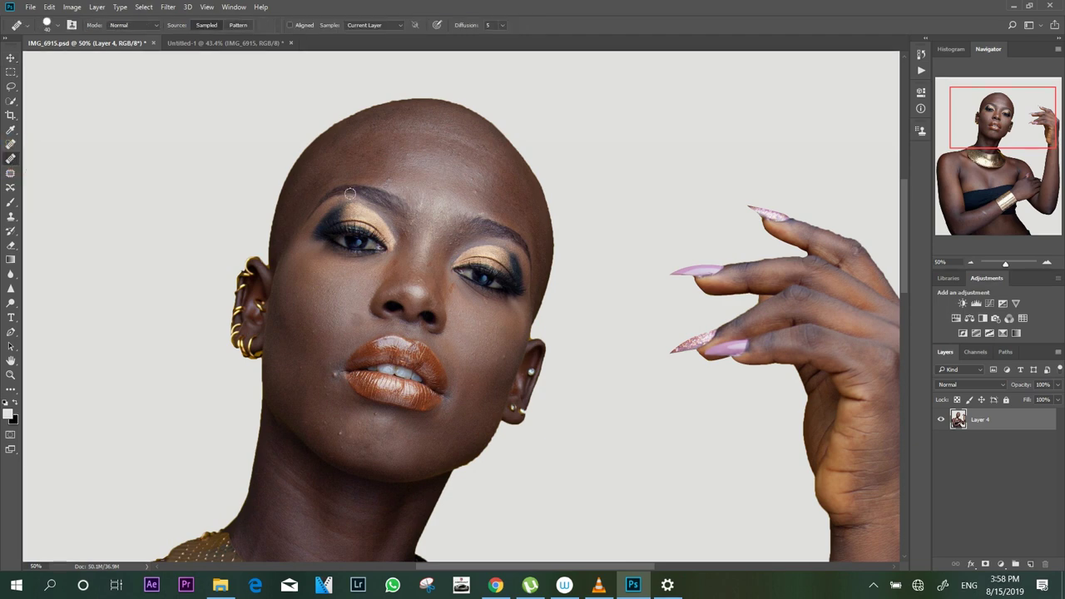
alt+click(388, 183)
click(395, 179)
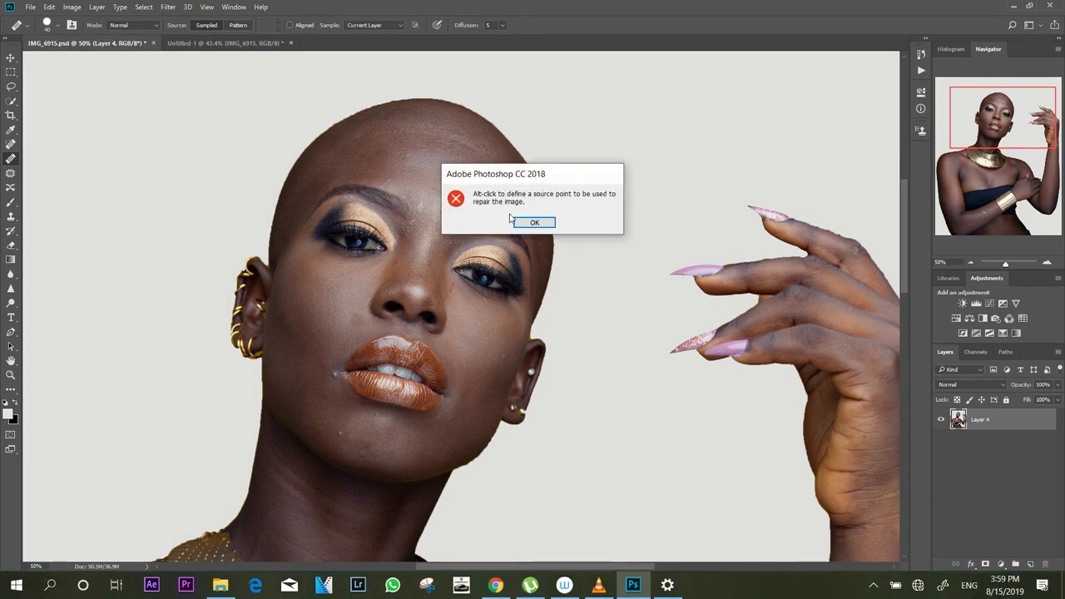
click(530, 222)
Remove the blemishes on the forehead above both eyebrows with the Spot Healing Brush.
click(10, 144)
click(391, 180)
click(350, 172)
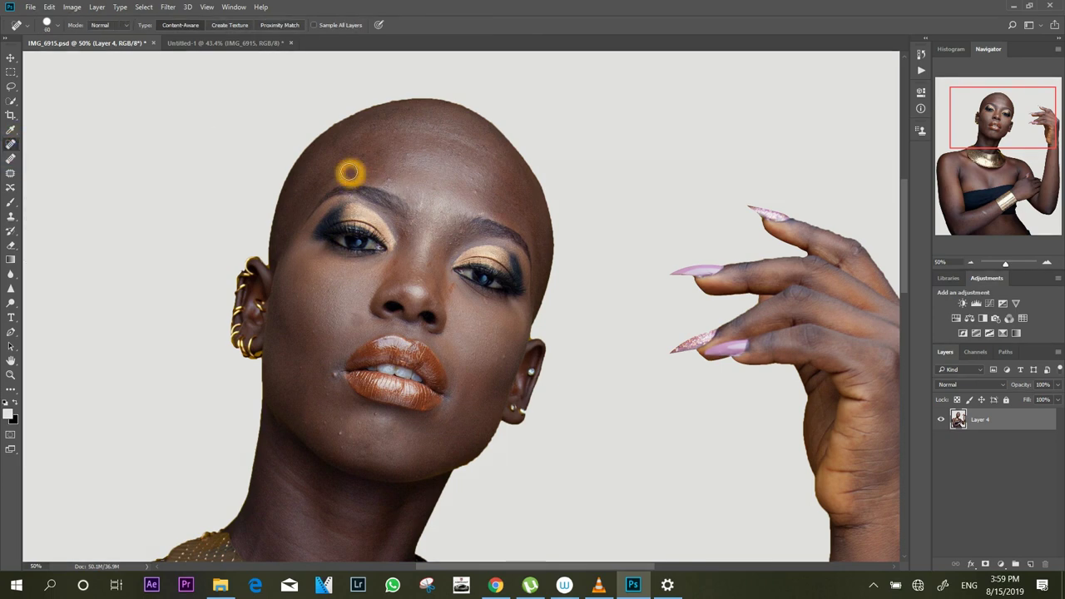
click(390, 176)
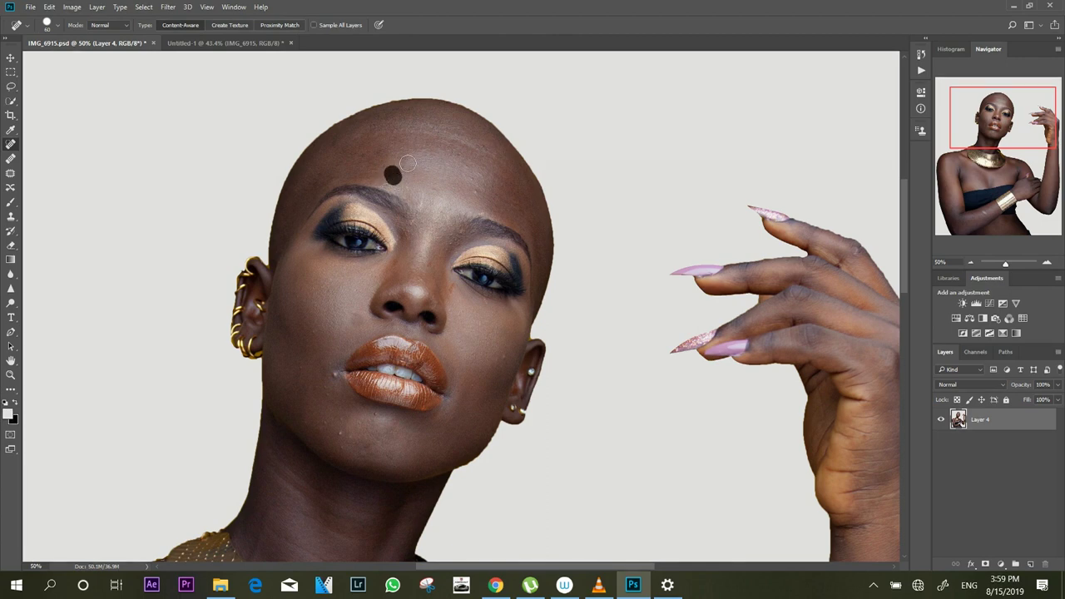
click(473, 190)
click(471, 176)
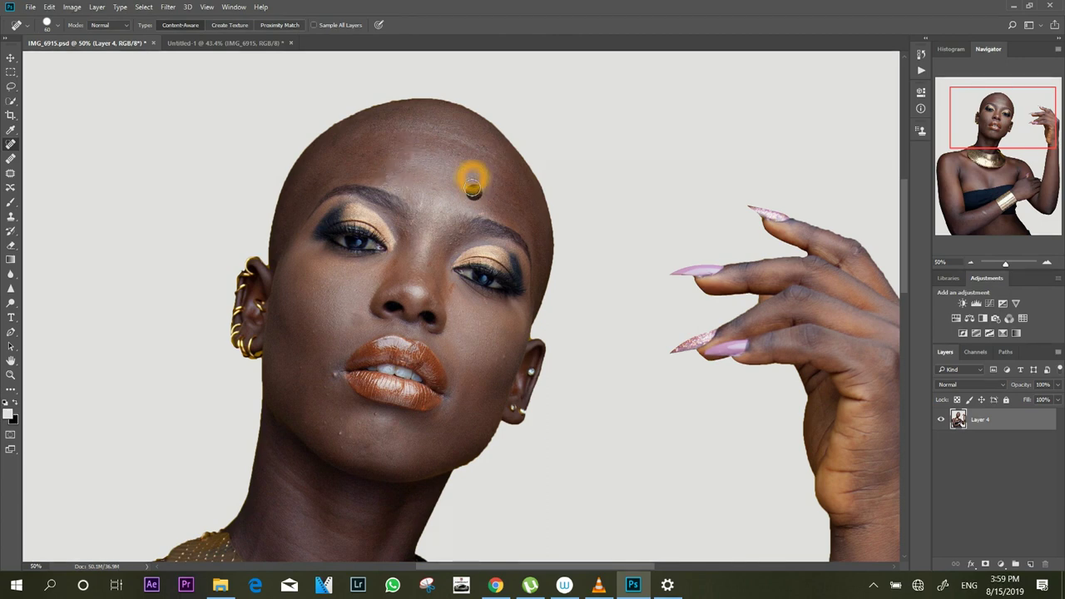
Spot-heal the small blemishes on both cheeks, beside the lips and on the chin with a smaller brush.
click(330, 376)
click(301, 369)
click(277, 416)
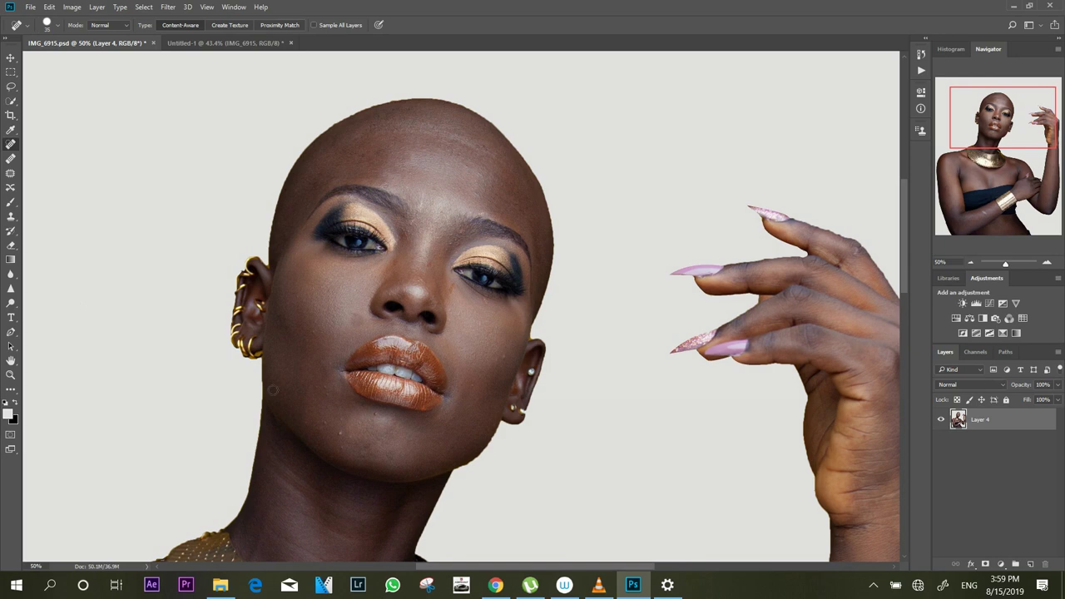
click(338, 433)
click(325, 416)
click(327, 387)
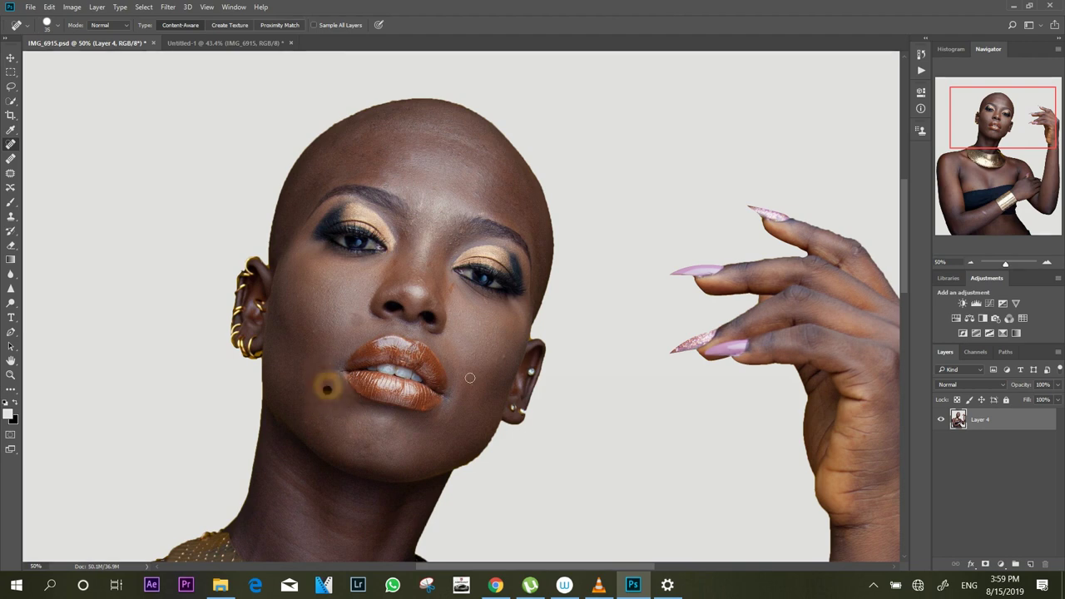
click(507, 358)
click(314, 332)
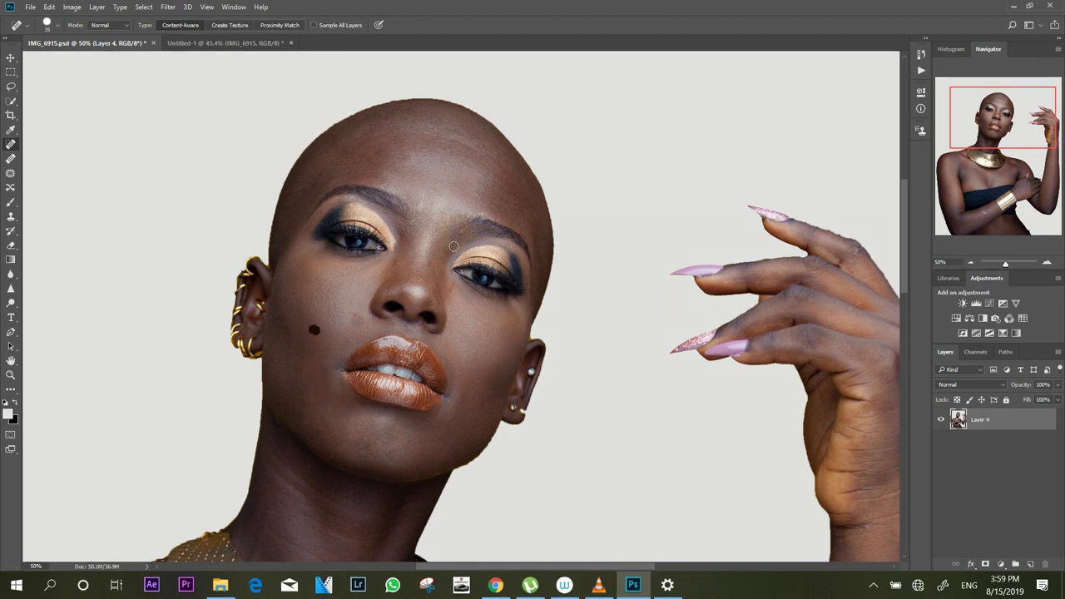
Spot-heal the remaining marks above the brow, between the eyes and along the jaw, and undo the last stroke.
click(489, 195)
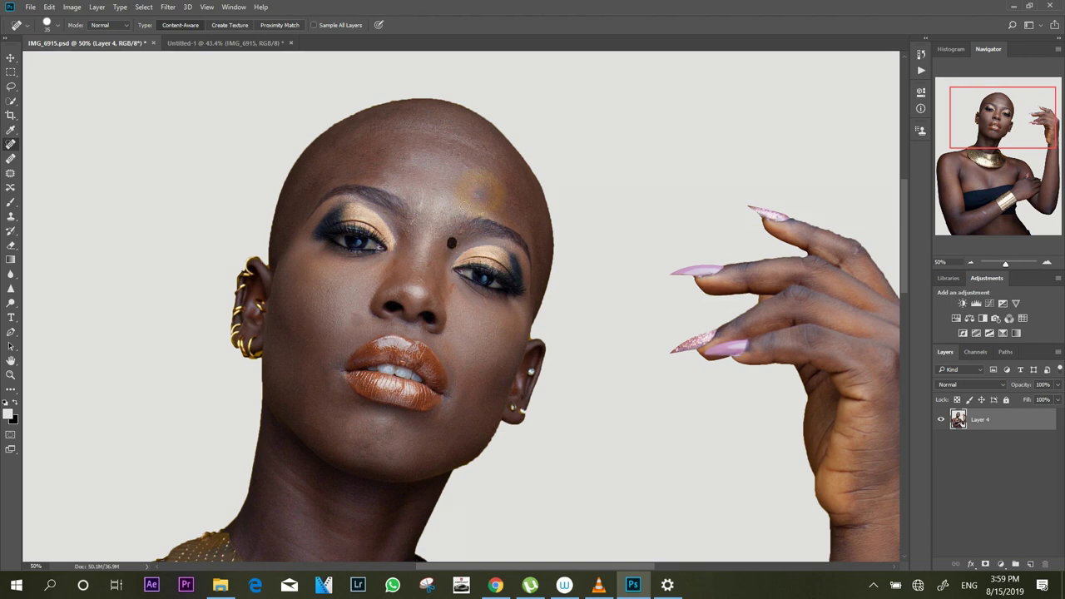
click(408, 232)
click(302, 420)
click(904, 223)
click(907, 235)
key(ctrl+z)
Spot-heal the marks on the chest and on the upper arm beside the strapless top.
scroll(906, 561, down, 5)
drag(903, 318, 908, 386)
click(214, 381)
click(96, 422)
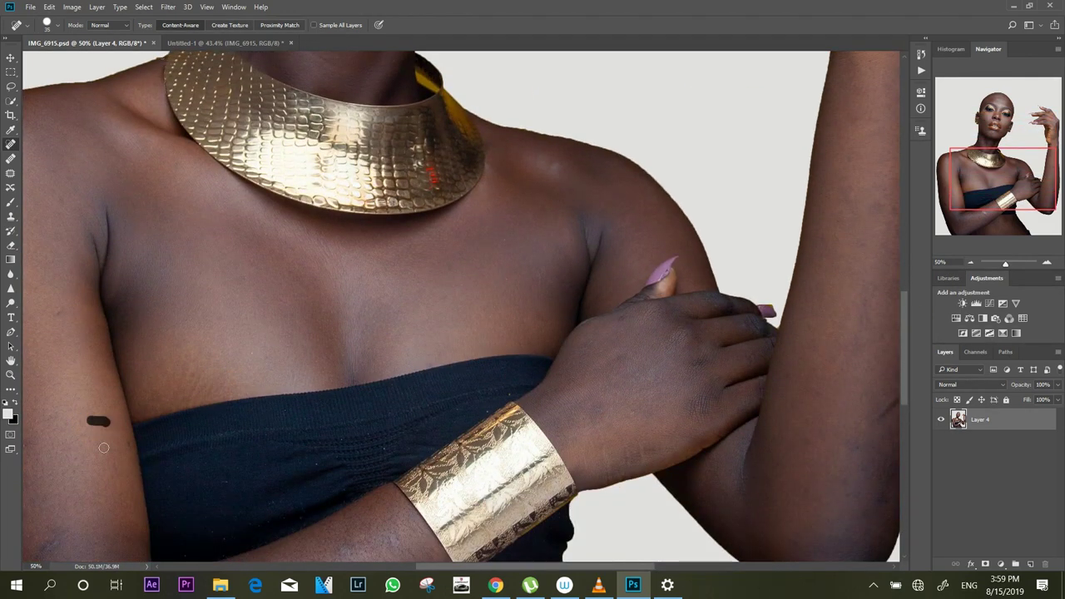
drag(58, 531, 49, 552)
Spot-heal the dark marks on the folded arm from the shoulder down past the elbow, and on its hand.
drag(982, 185, 968, 197)
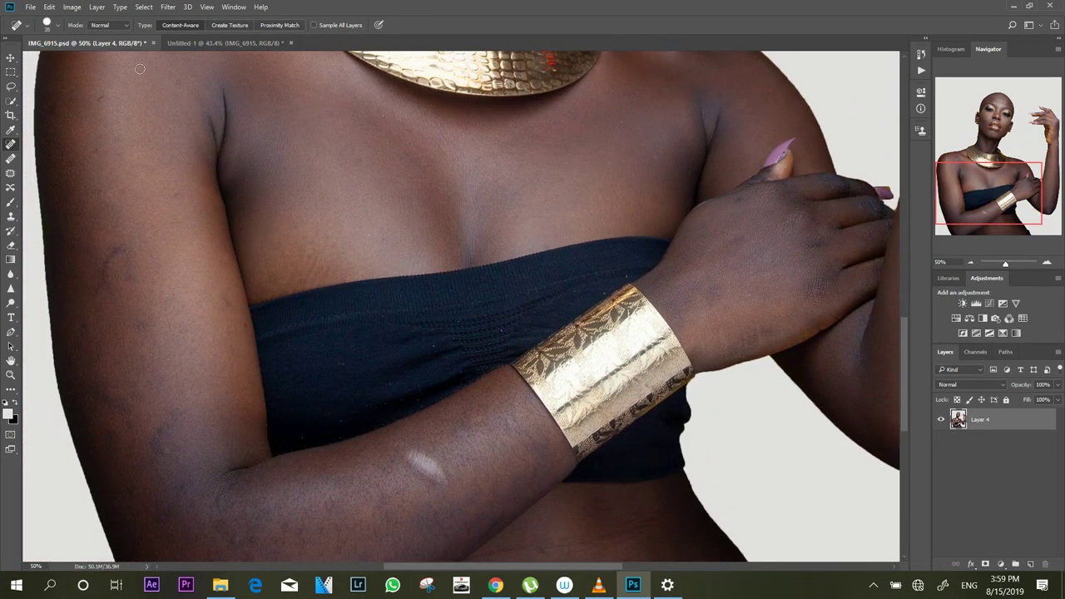
click(100, 98)
click(172, 193)
click(225, 297)
click(140, 327)
mouse_move(121, 245)
mouse_down()
mouse_move(90, 297)
mouse_move(81, 345)
mouse_up()
click(151, 450)
drag(234, 535, 232, 541)
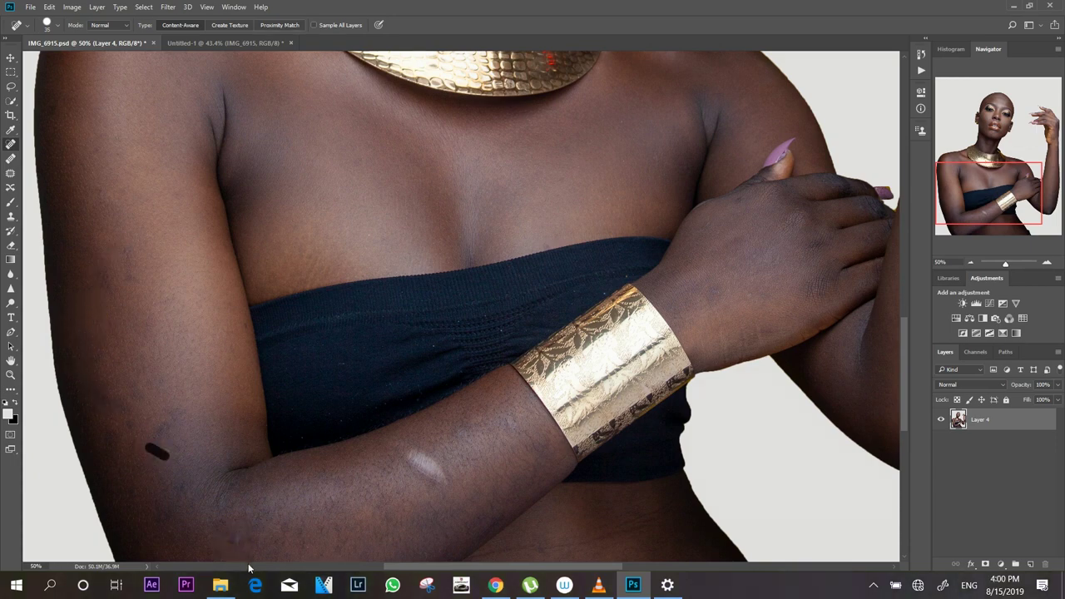
click(232, 538)
drag(712, 291, 768, 298)
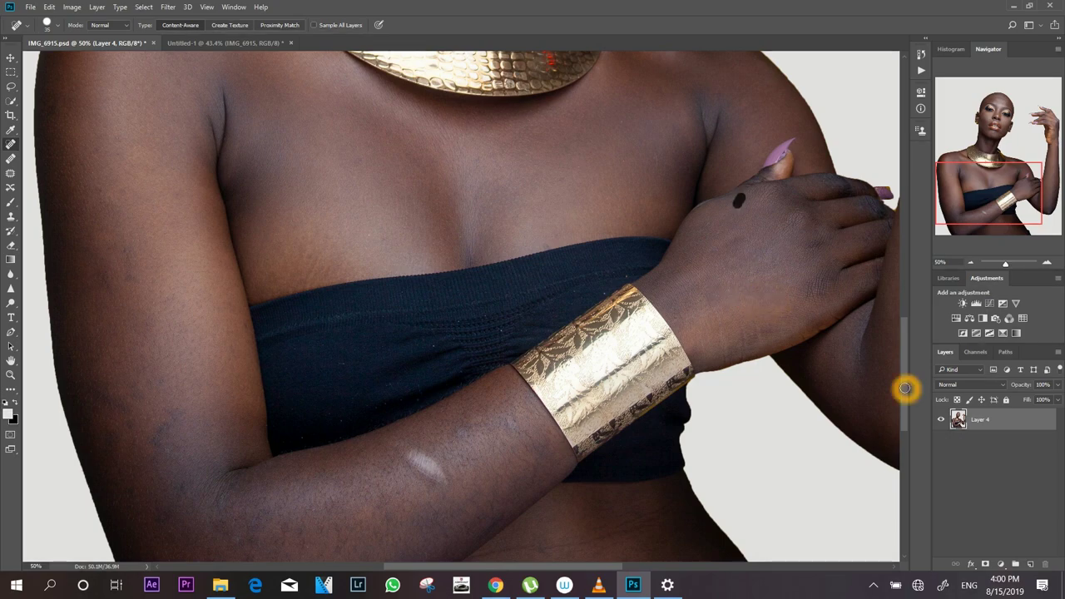
drag(903, 393, 915, 262)
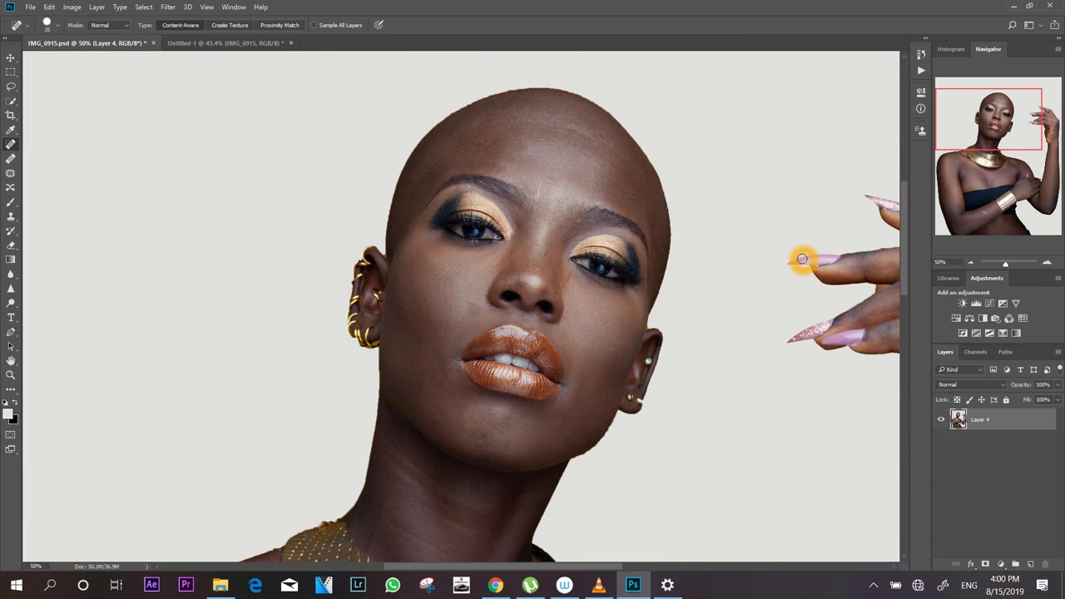
Duplicate the healed Layer 4 twice, with the whole portrait fitted in view.
key(ctrl+0)
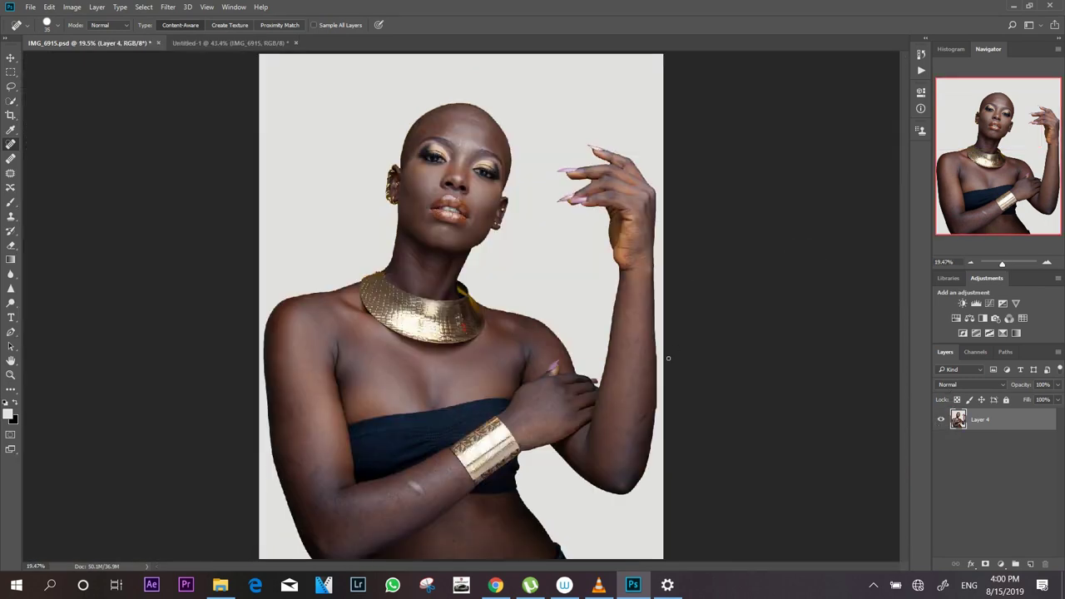
click(955, 396)
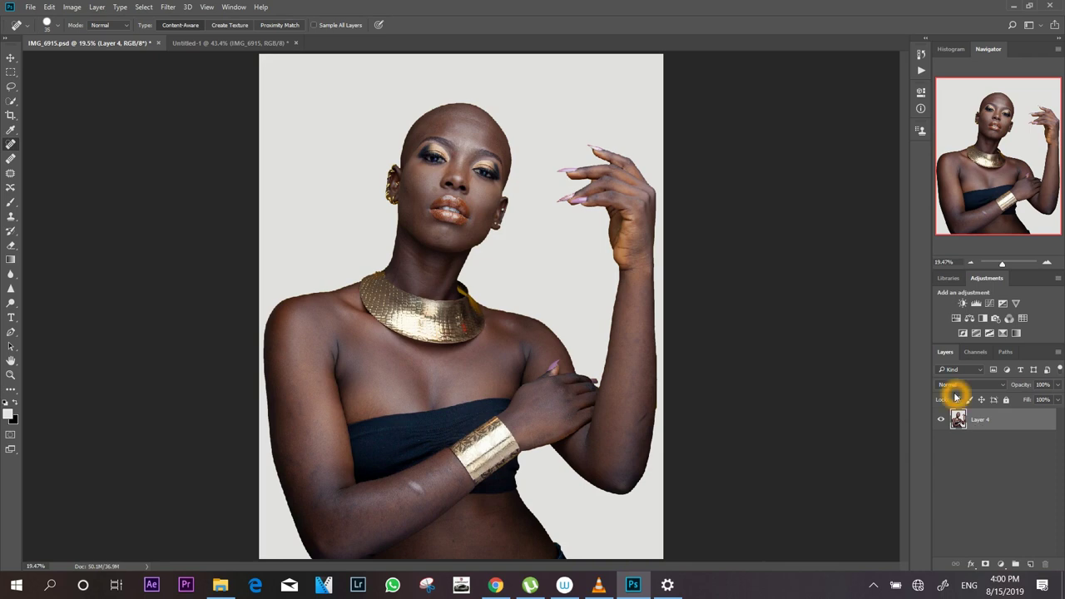
key(ctrl+j)
key(ctrl+j)
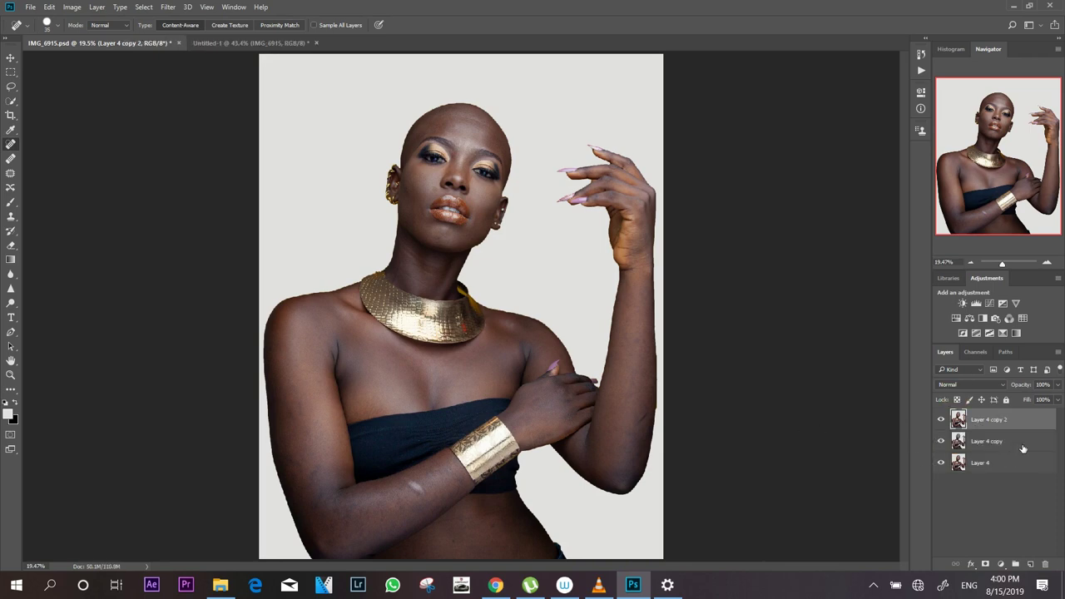
Rename the middle layer "low" and the uppermost copy "high".
click(988, 448)
double_click(988, 448)
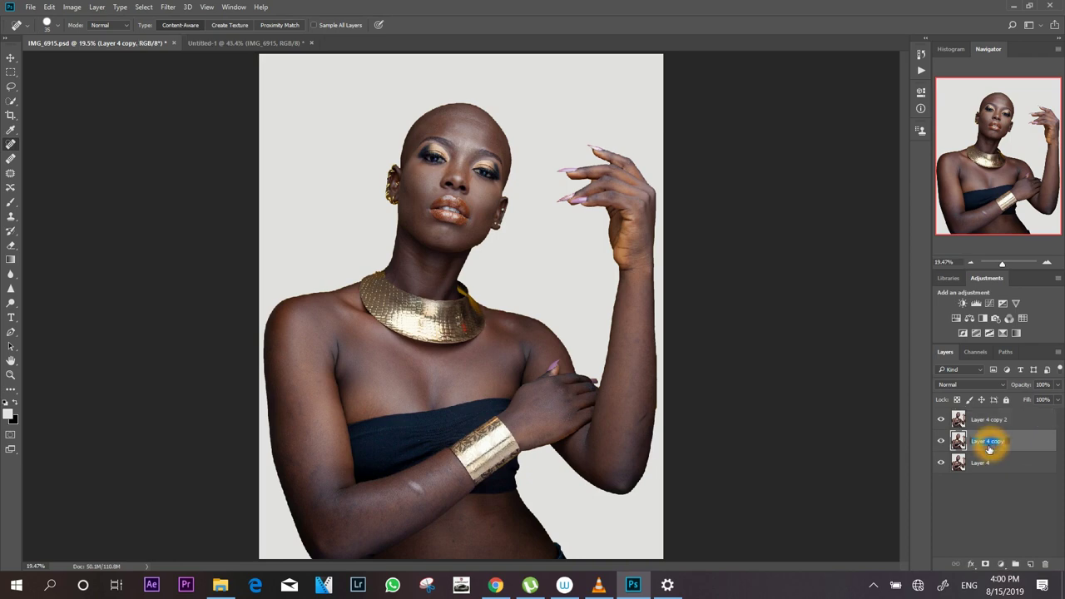
key(BackSpace)
click(929, 428)
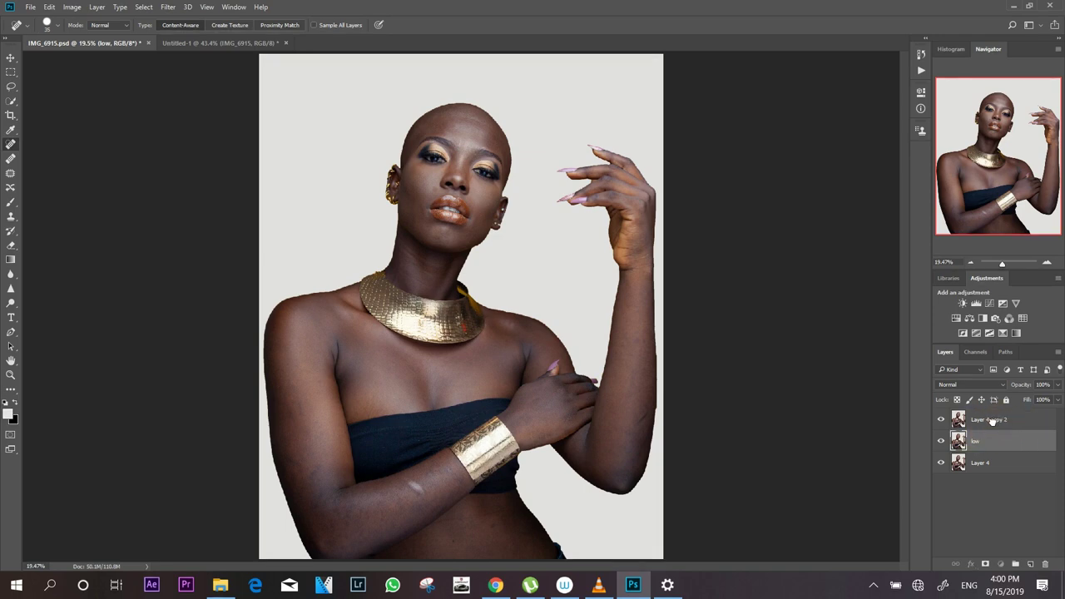
double_click(990, 420)
text(high)
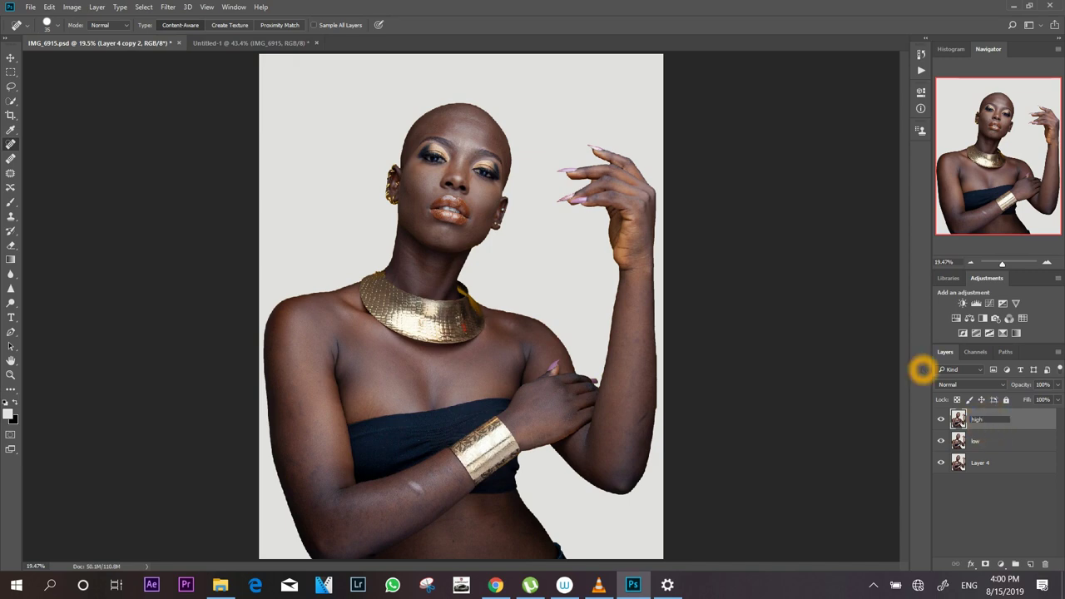
click(922, 370)
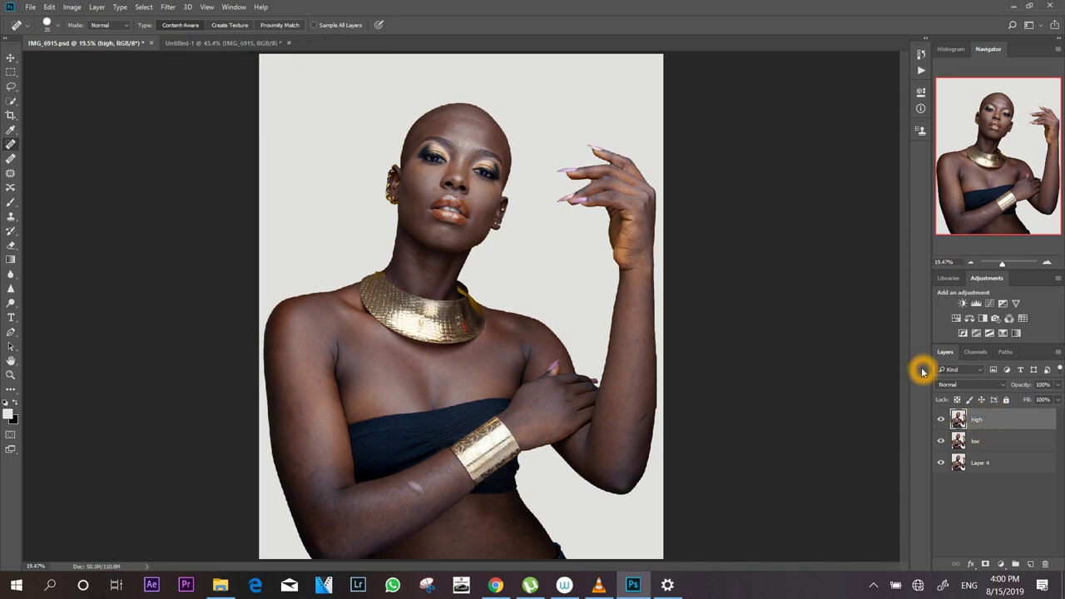
Hide the high layer and start a Gaussian Blur on the low layer.
click(943, 424)
click(1012, 446)
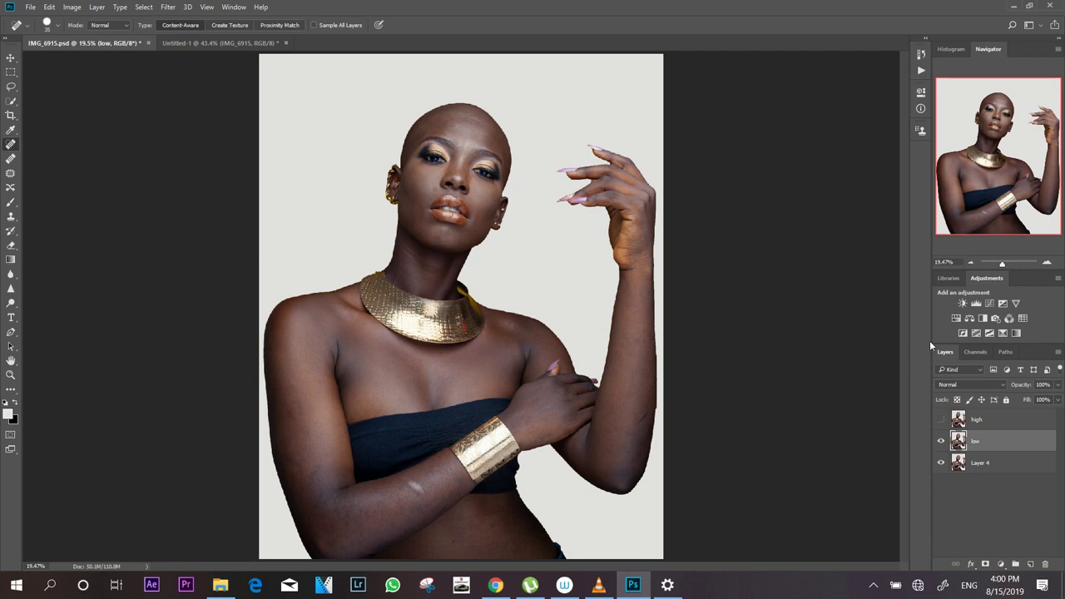
click(171, 8)
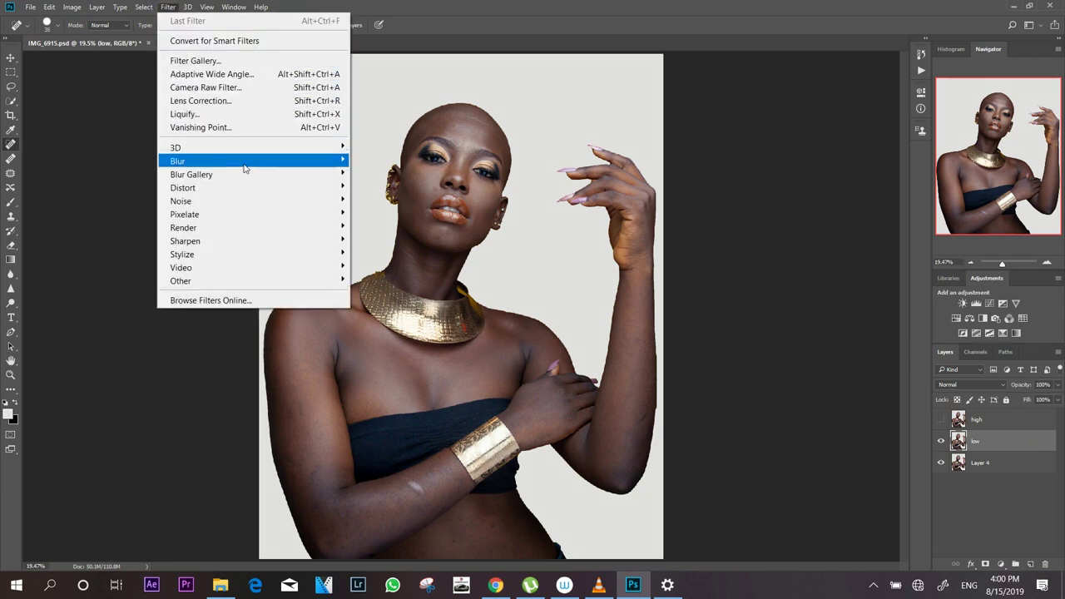
mouse_move(263, 163)
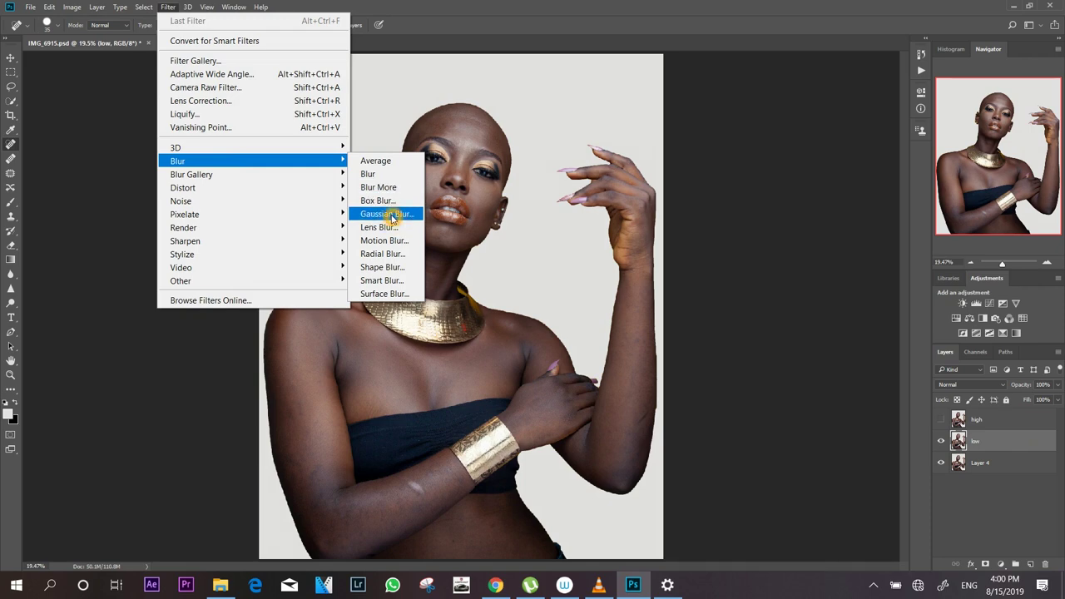
click(388, 214)
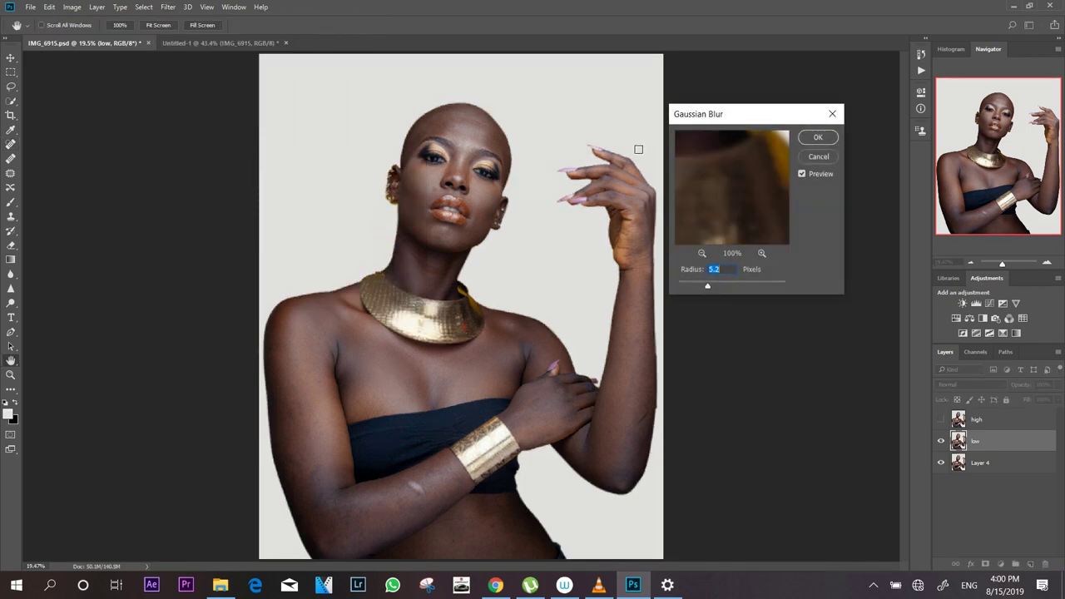
Set the Gaussian Blur radius to 10.0 pixels and apply it to the low layer.
drag(741, 120, 755, 116)
click(723, 285)
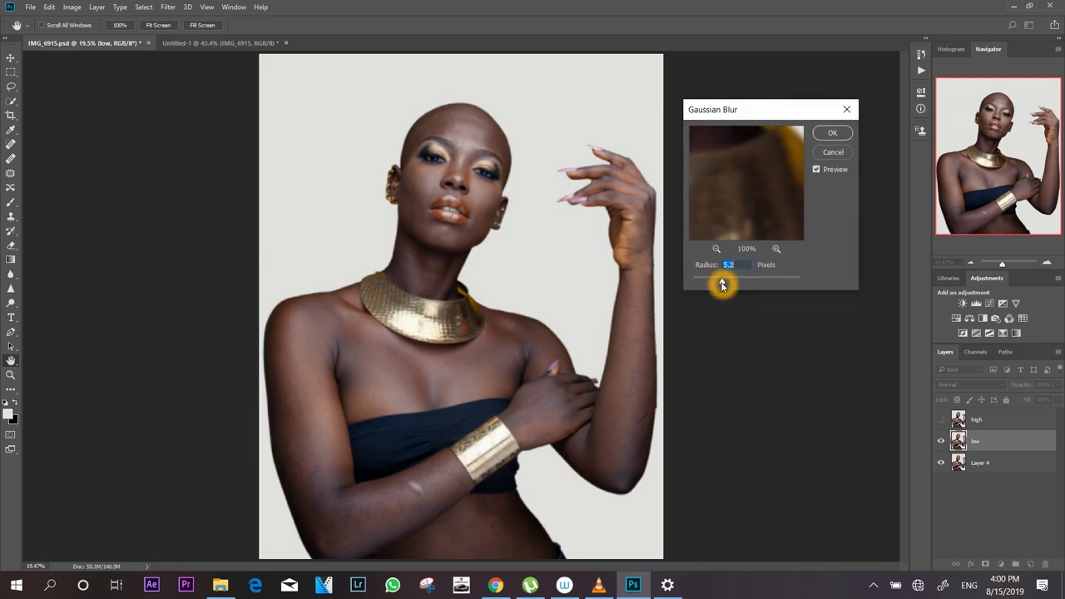
drag(719, 285, 717, 285)
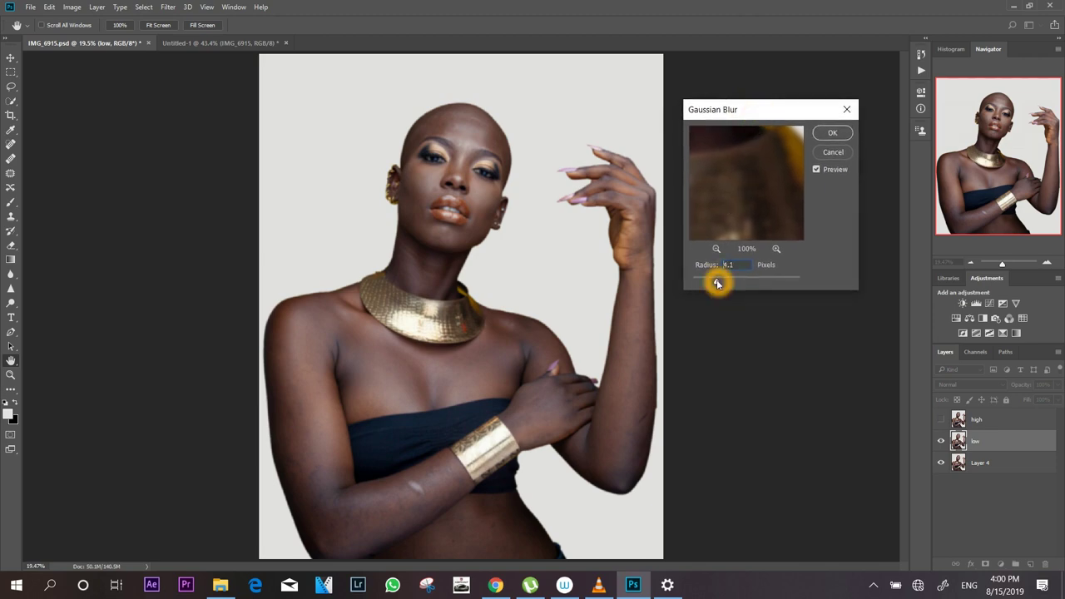
click(716, 285)
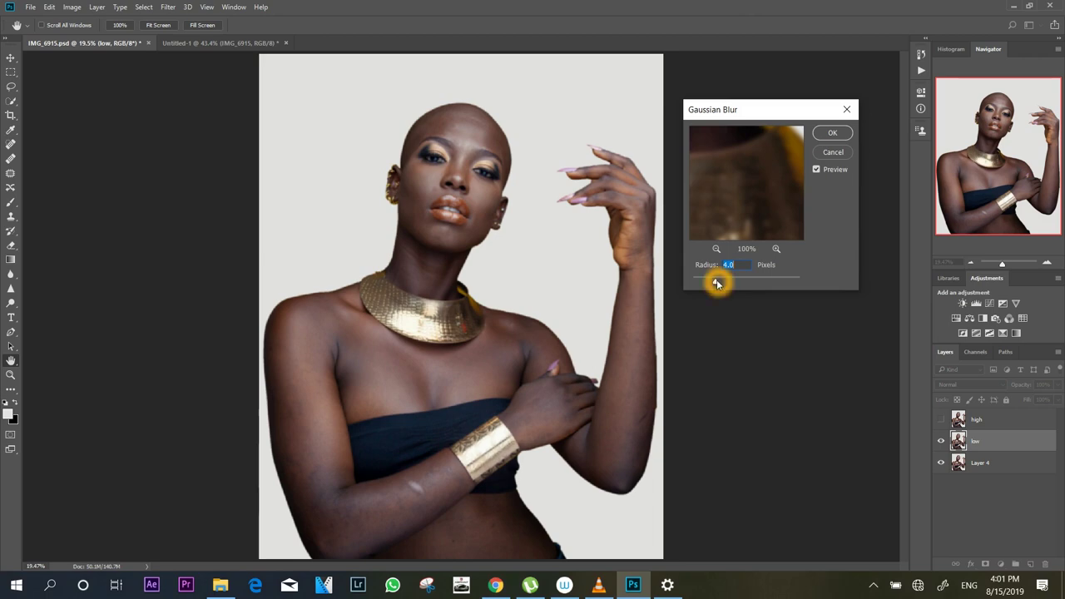
drag(716, 285, 722, 285)
click(722, 281)
click(722, 282)
drag(721, 284, 732, 284)
click(725, 289)
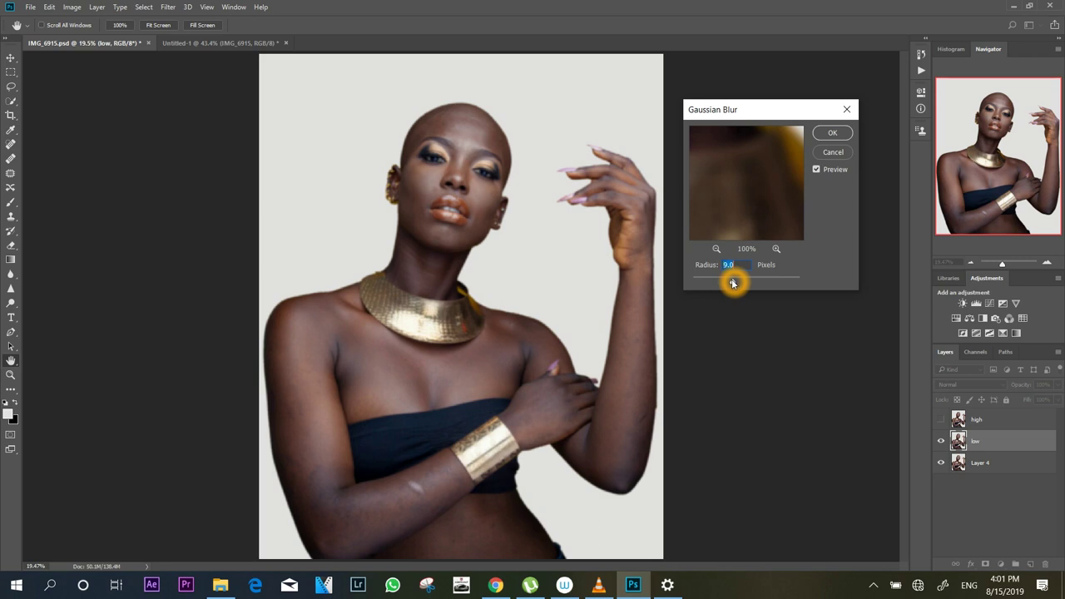
drag(729, 289, 736, 284)
click(726, 315)
click(726, 316)
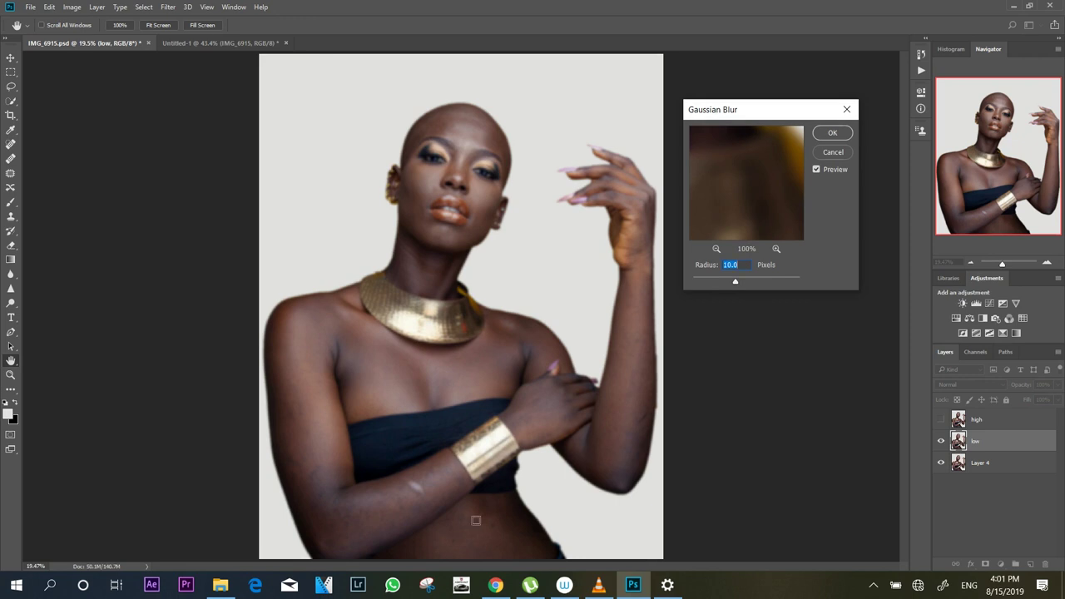
click(832, 134)
key(j)
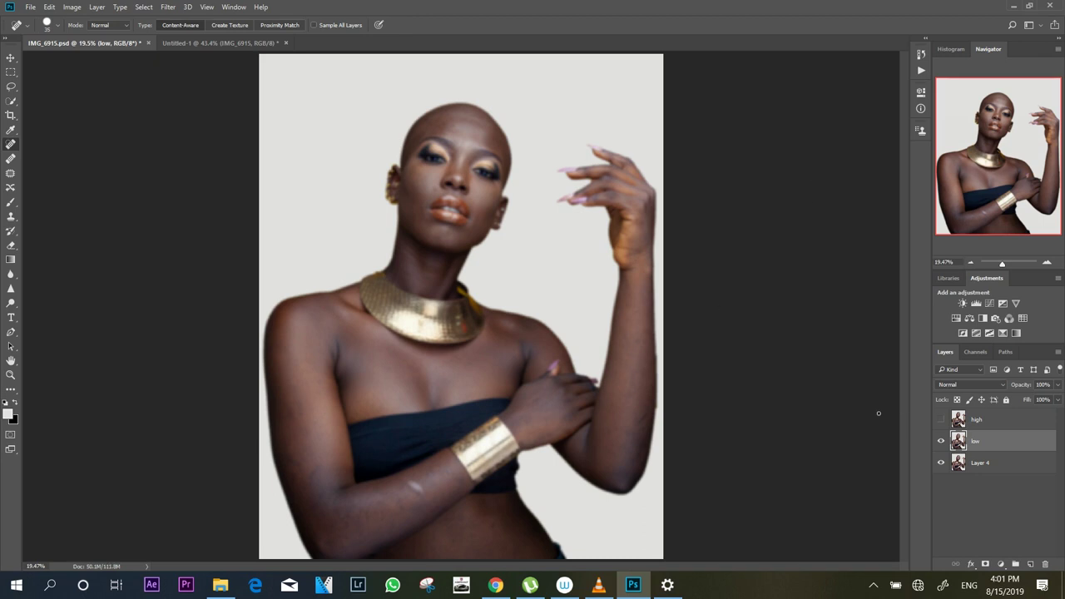
Show the high layer again and start Apply Image on it with low as the source layer.
click(957, 420)
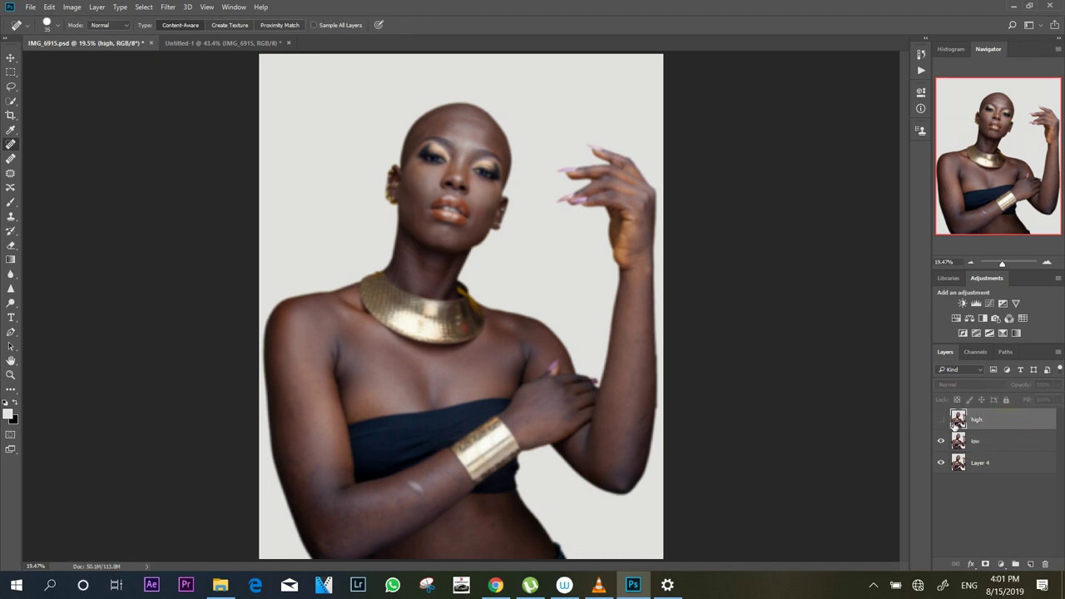
click(940, 420)
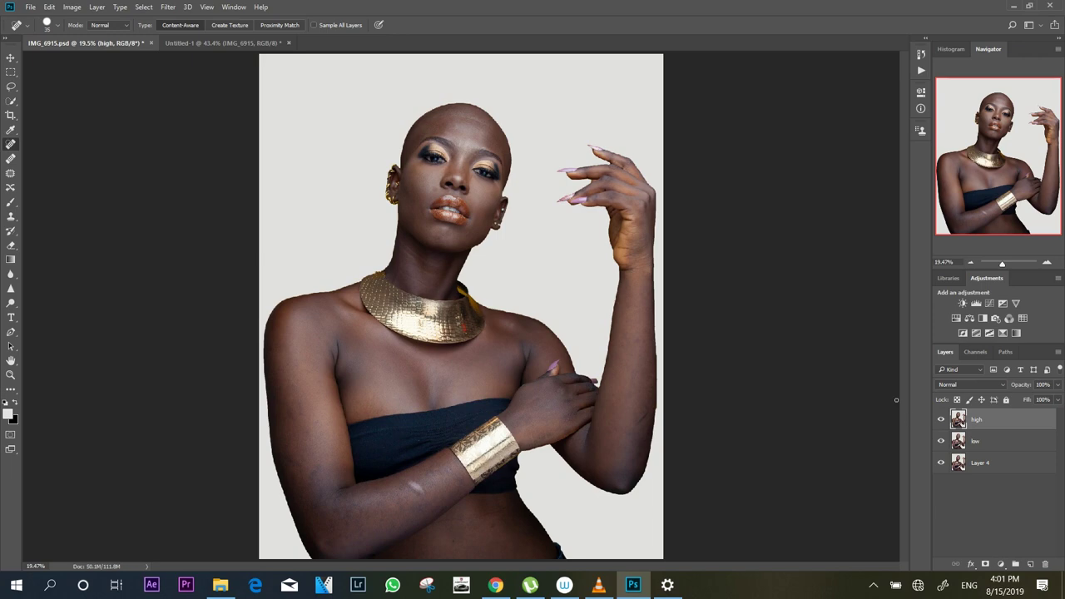
click(72, 6)
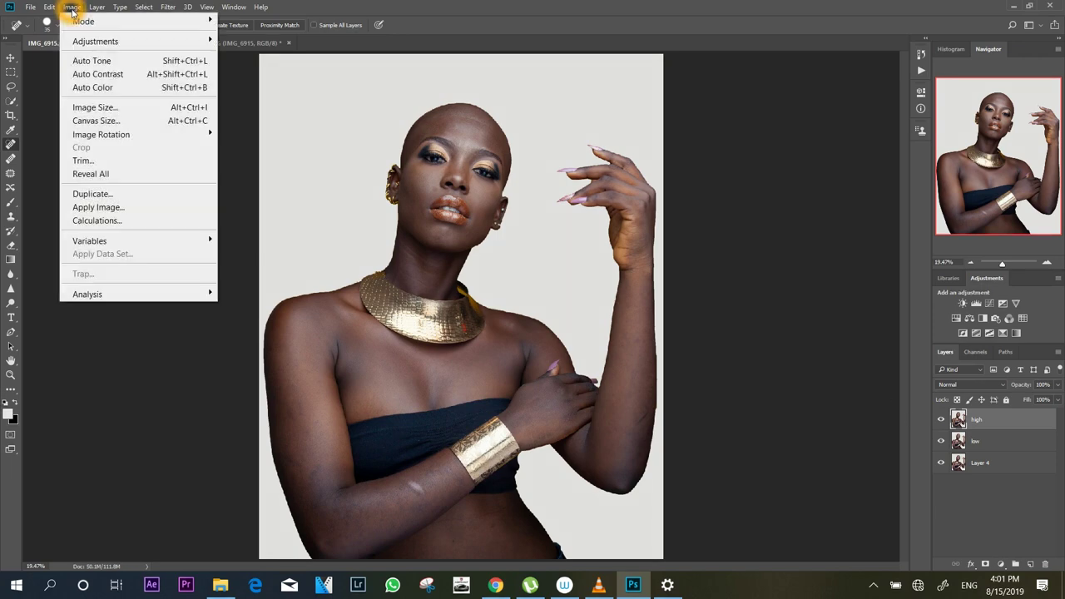
click(119, 208)
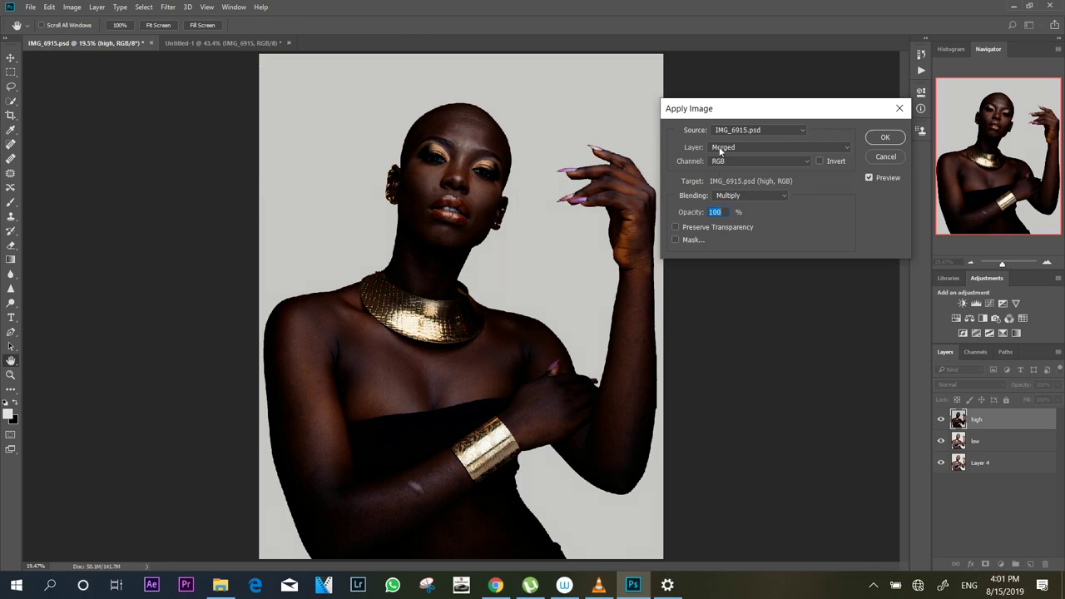
click(767, 148)
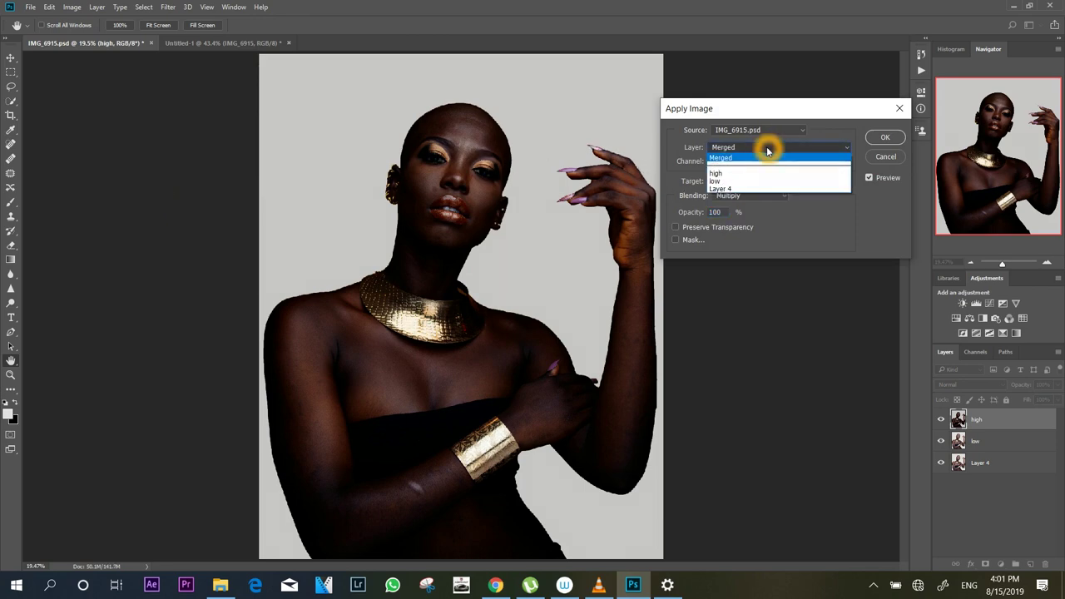
click(767, 150)
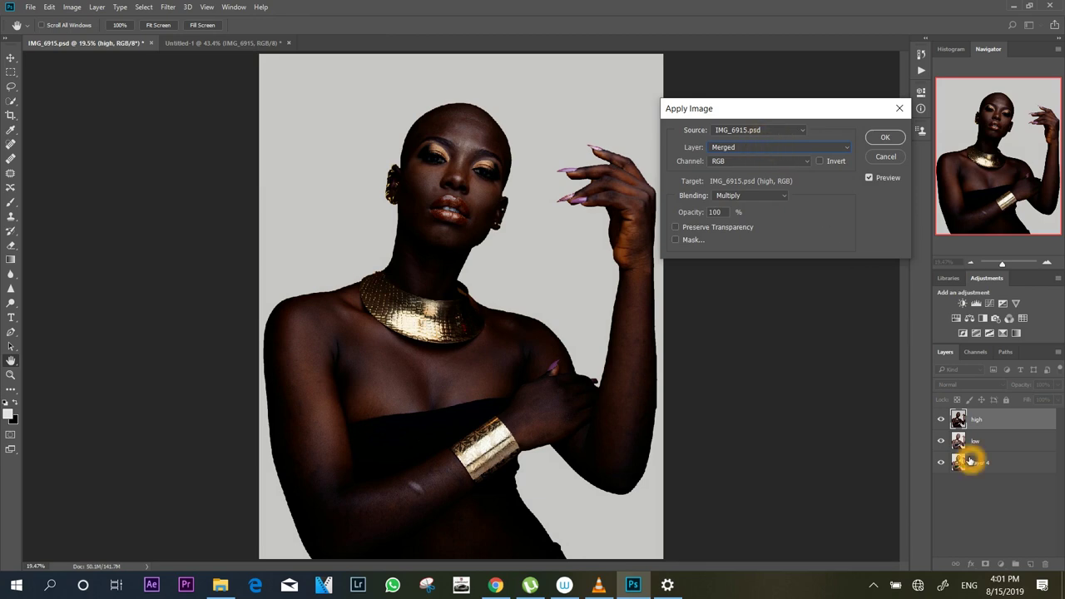
click(748, 149)
click(738, 182)
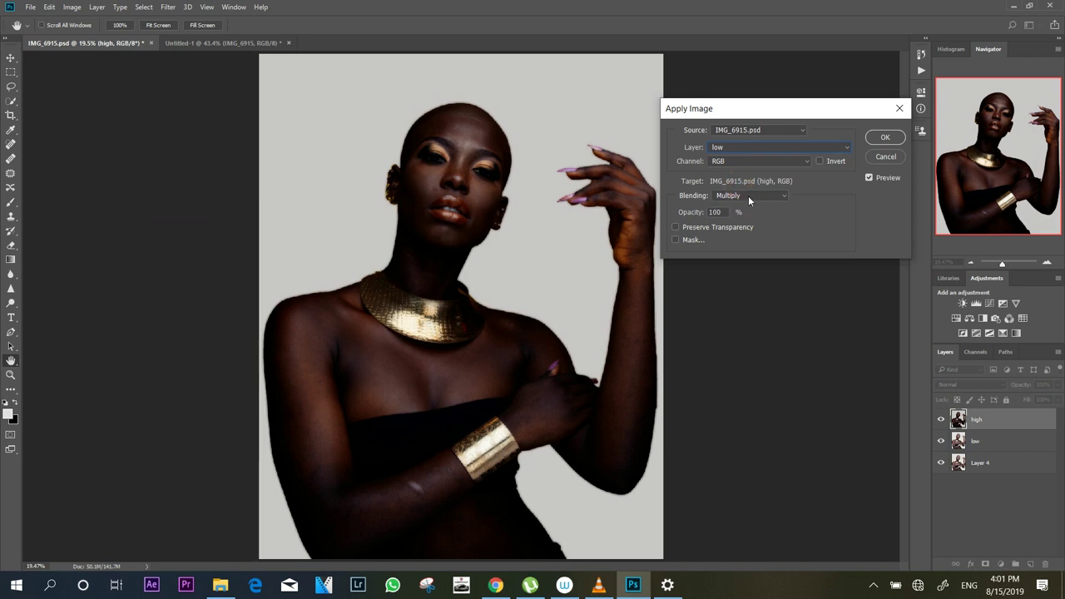
Apply the low layer to the high layer using Subtract blending with scale 2 and offset 120.
click(748, 197)
click(737, 386)
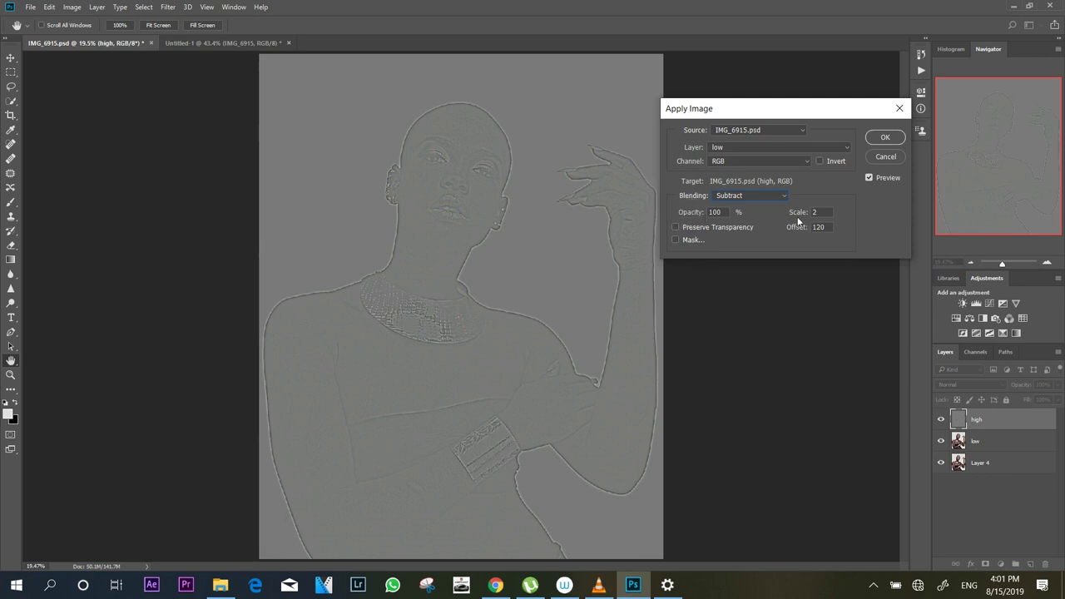
click(792, 230)
click(819, 233)
drag(827, 230, 824, 228)
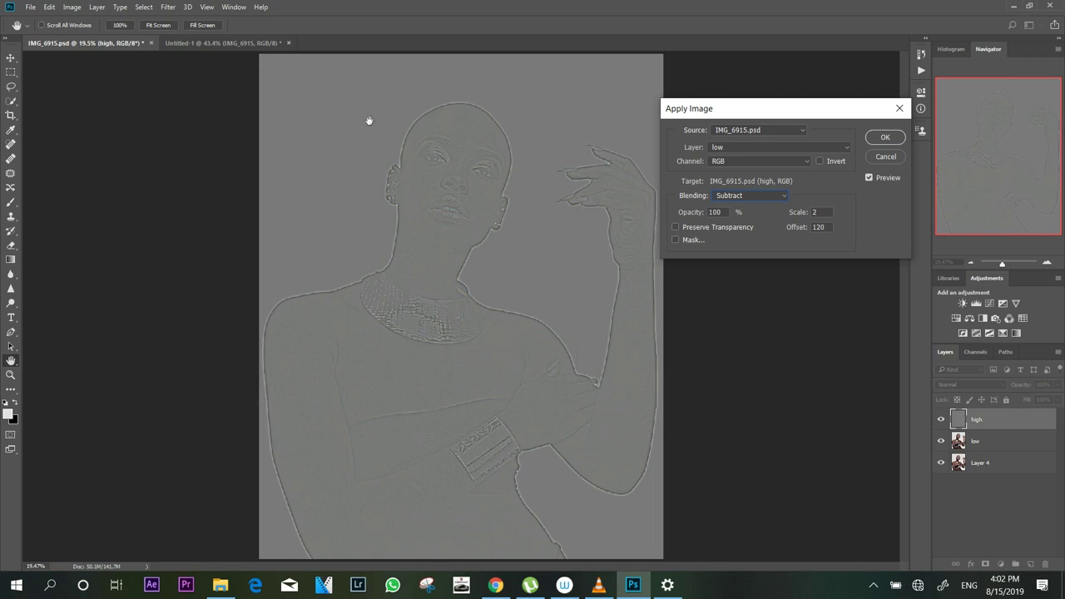
click(764, 155)
click(486, 300)
click(875, 139)
key(j)
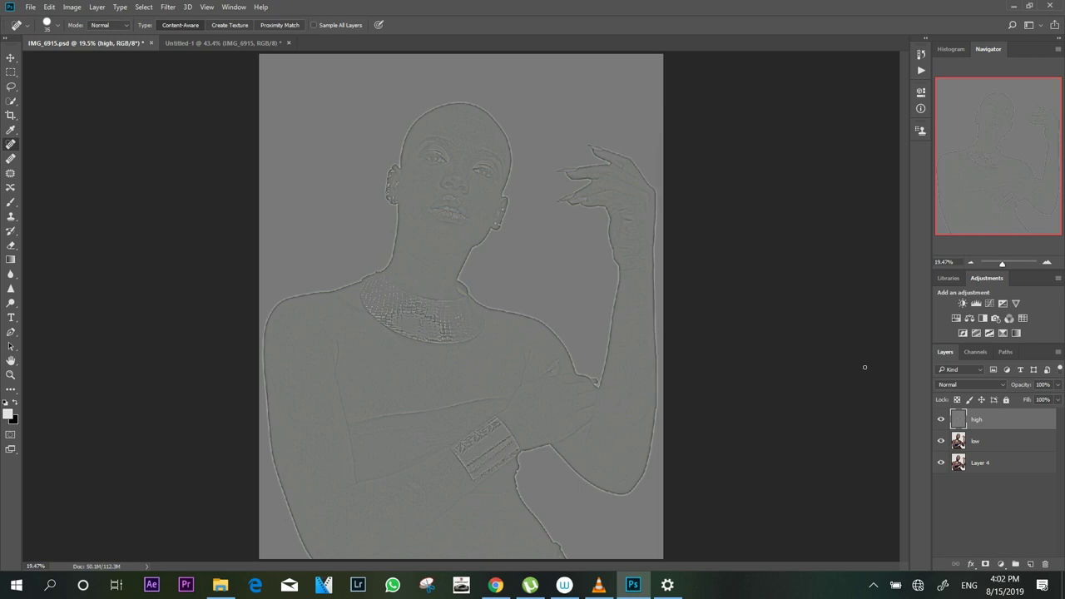
Set the high layer's blend mode to Linear Light.
click(958, 383)
click(992, 417)
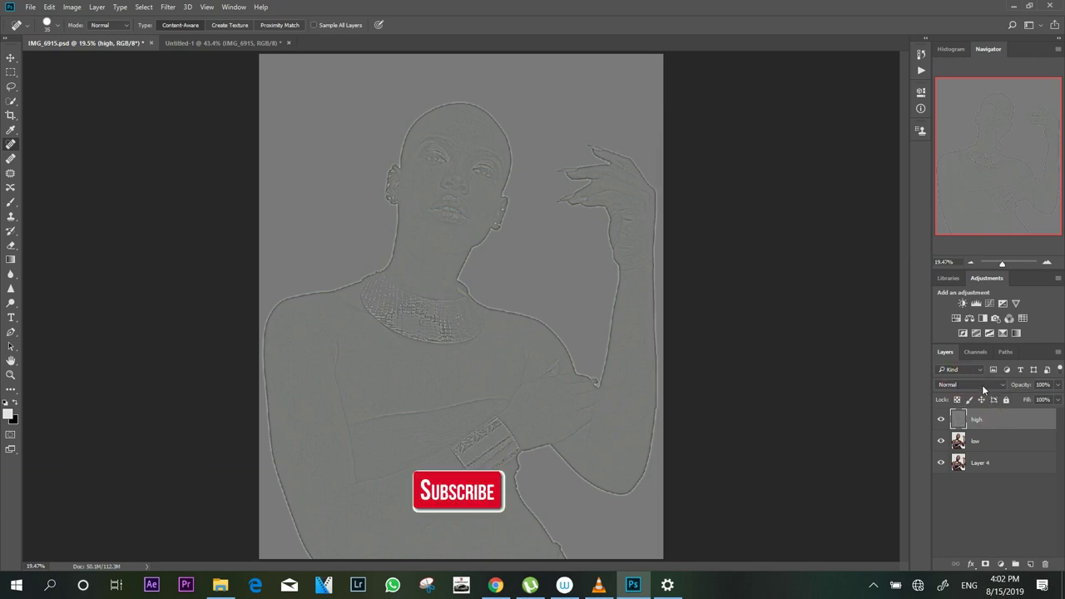
click(982, 385)
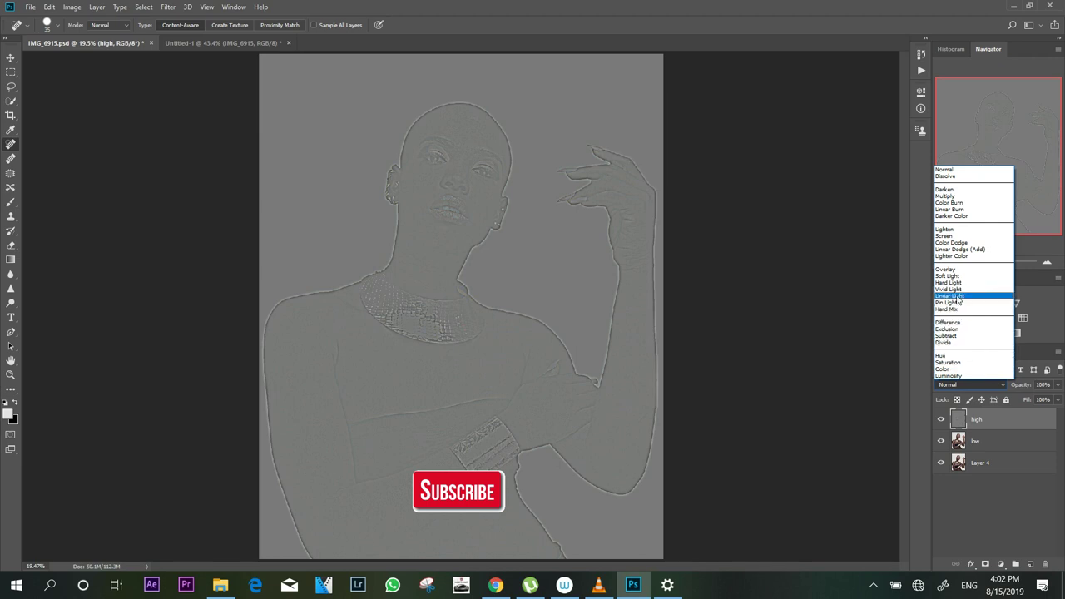
click(957, 298)
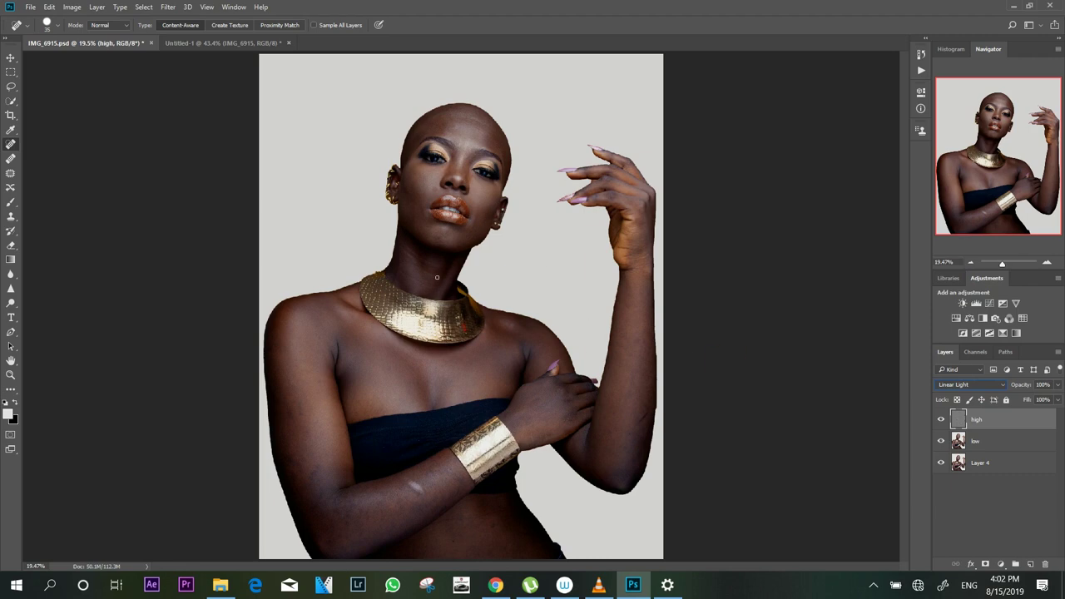
Toggle the visibility of the low and high layers to compare their effect on the portrait.
click(940, 442)
click(941, 420)
click(941, 420)
click(941, 442)
click(883, 313)
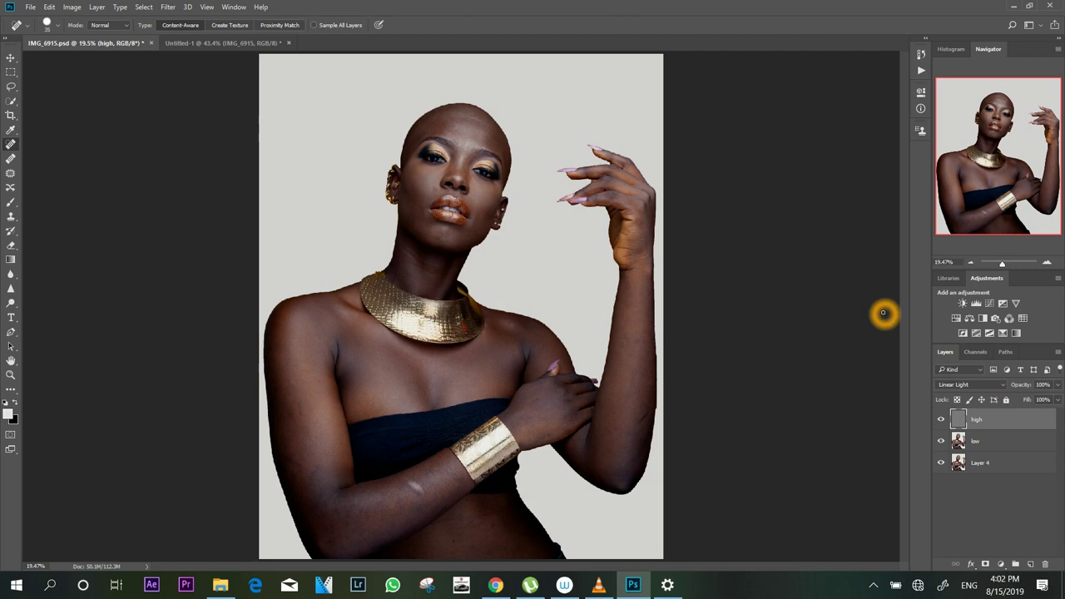
Duplicate the low layer, clip the copy to the original low layer, and select the high layer.
click(1005, 445)
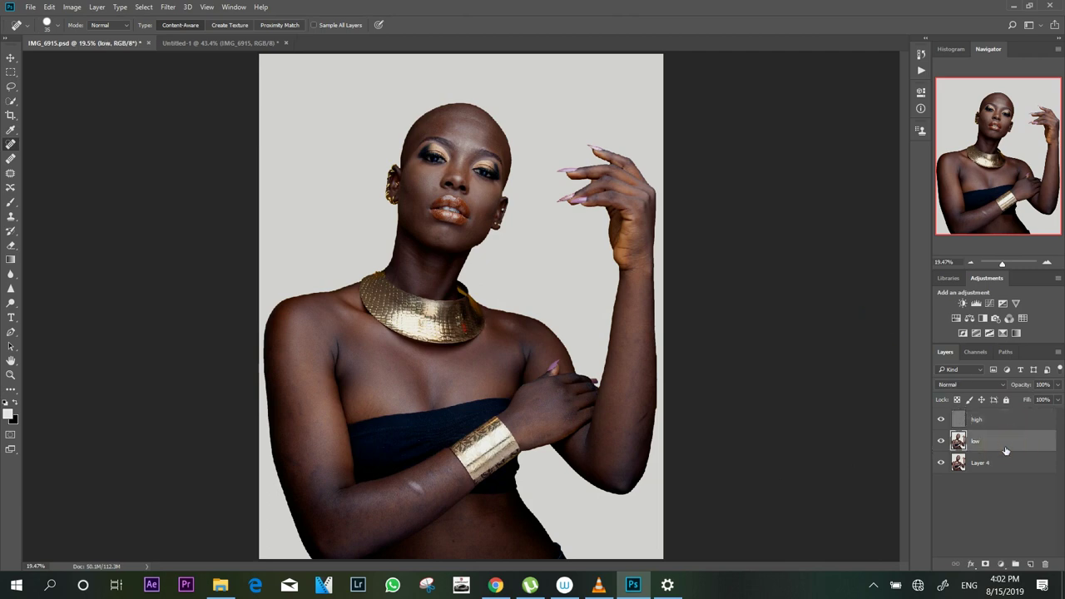
click(930, 449)
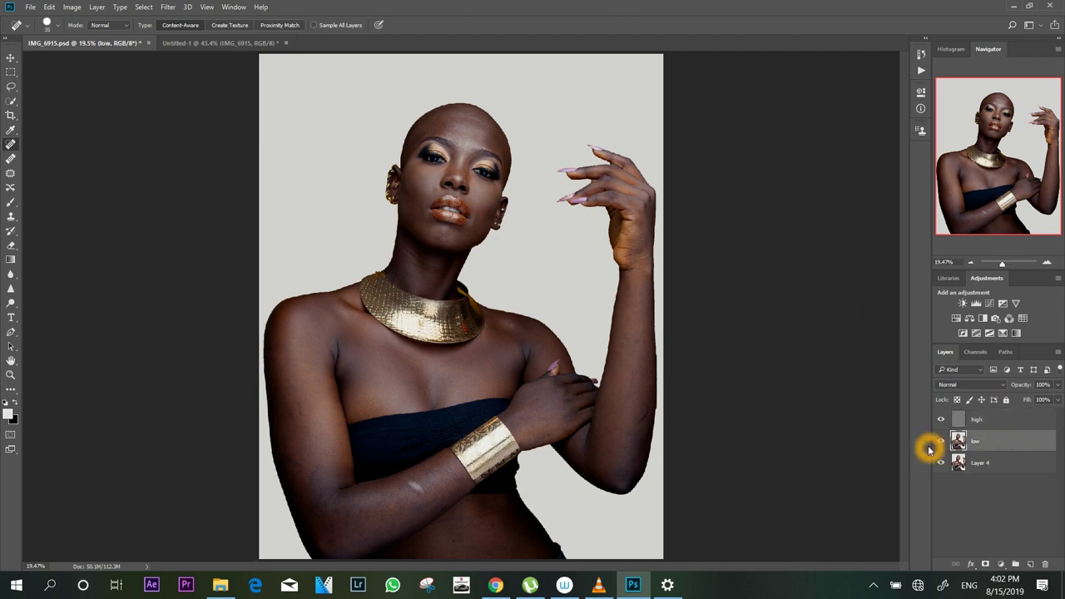
key(ctrl+j)
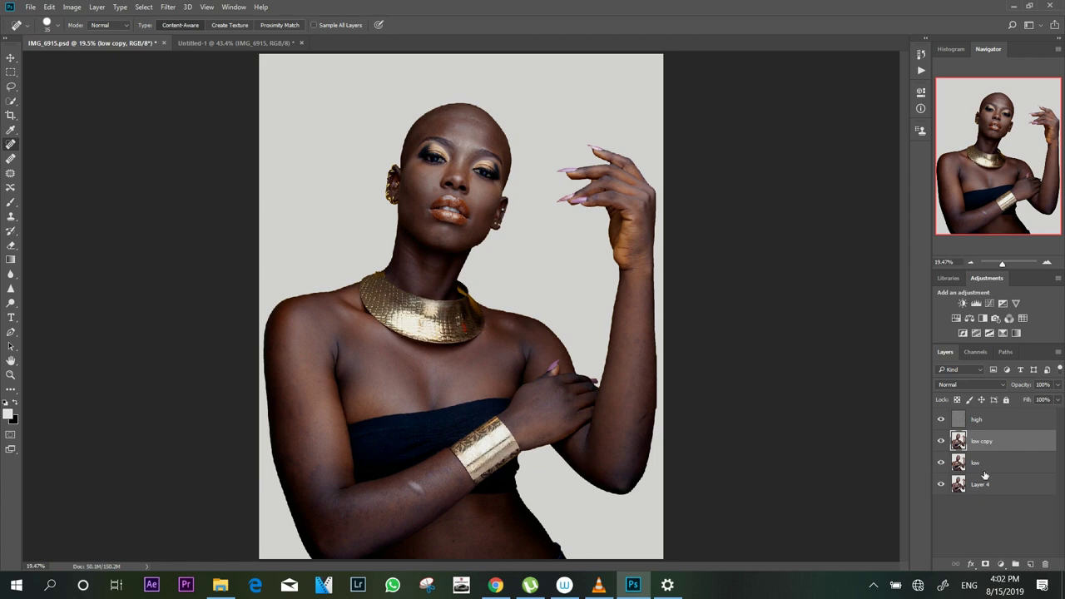
click(1005, 451)
click(1003, 454)
click(1007, 454)
click(1006, 454)
alt+click(1007, 450)
click(1008, 422)
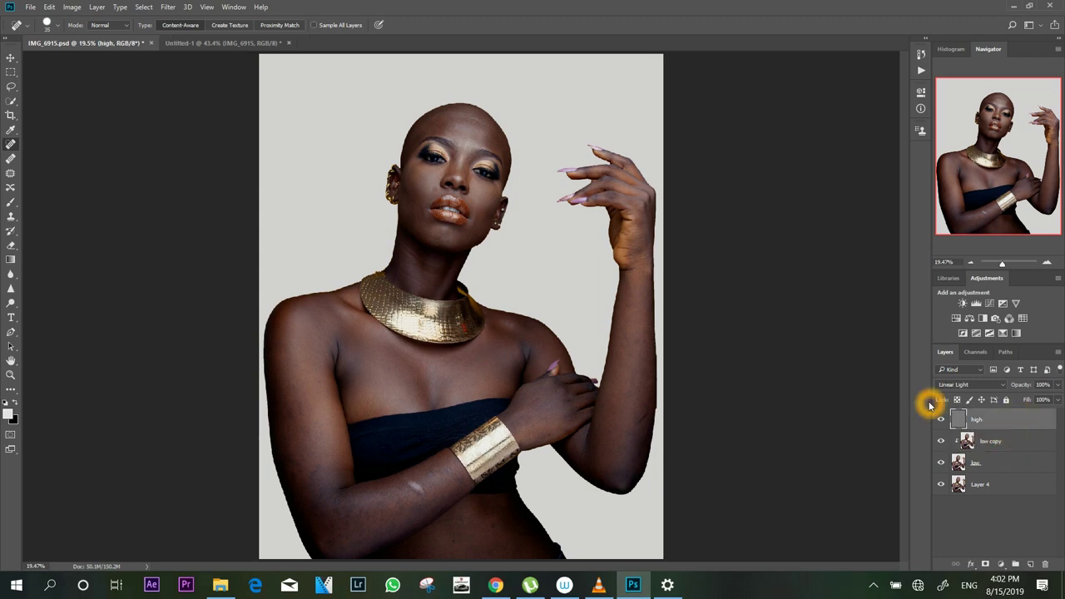
Duplicate the high layer and clip the copy to the original high layer.
key(ctrl+j)
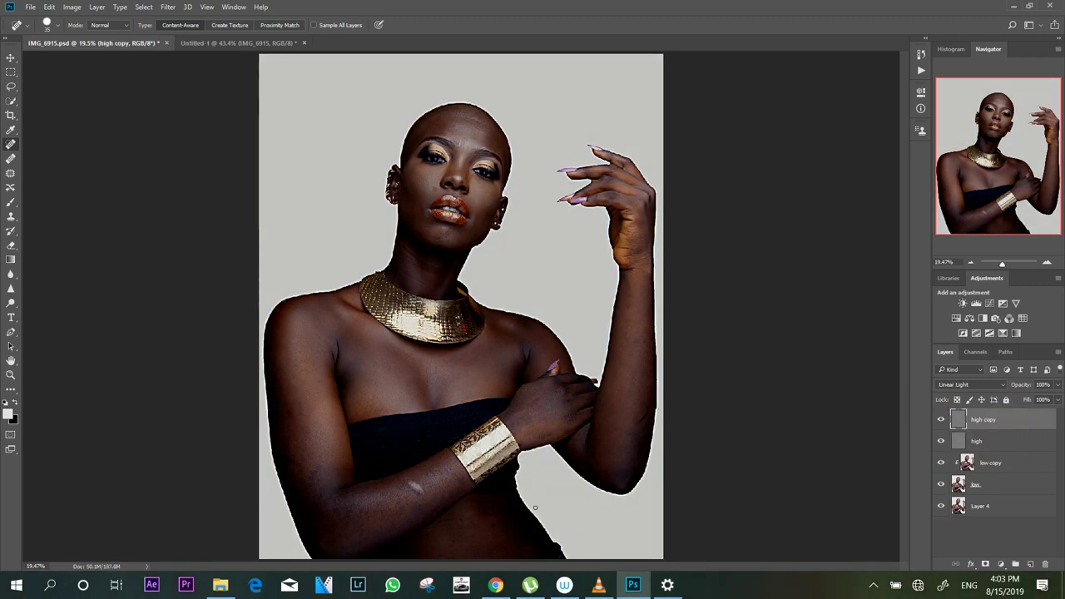
click(1003, 428)
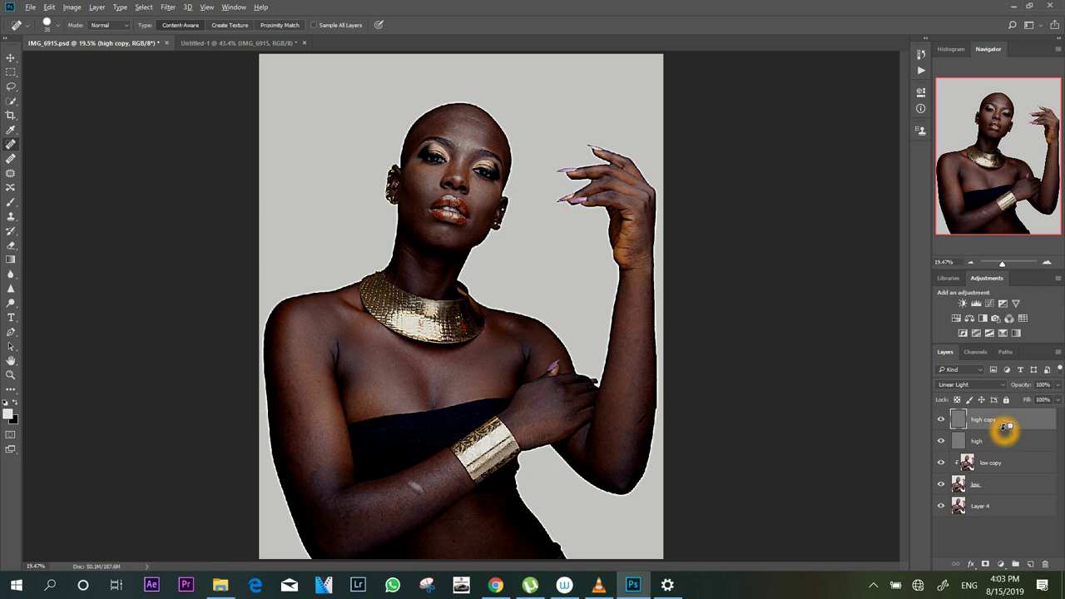
alt+click(1004, 429)
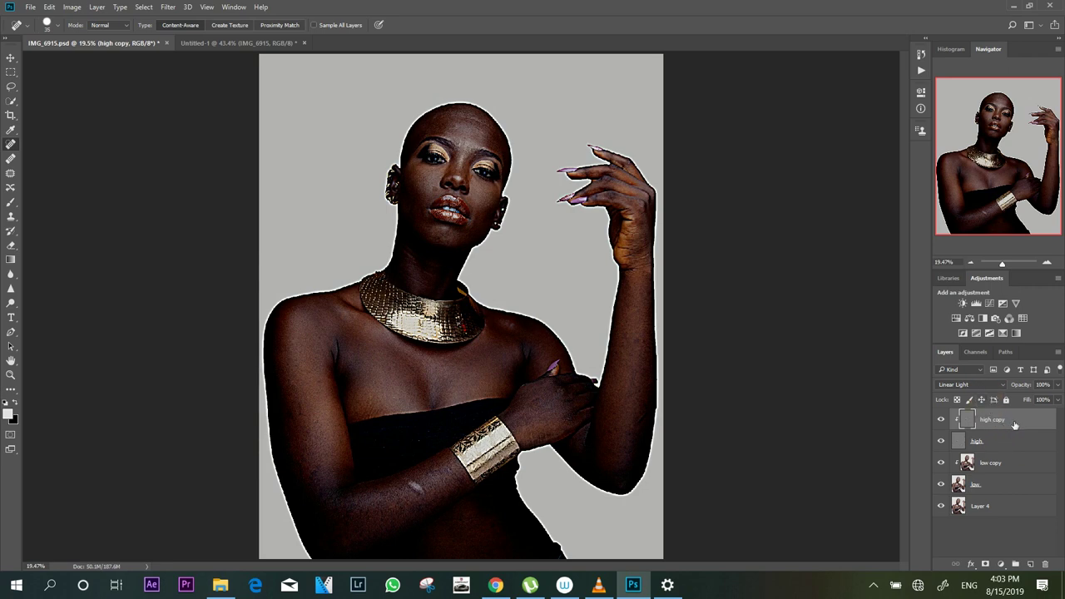
Set the high copy layer's blend mode to Normal.
click(974, 385)
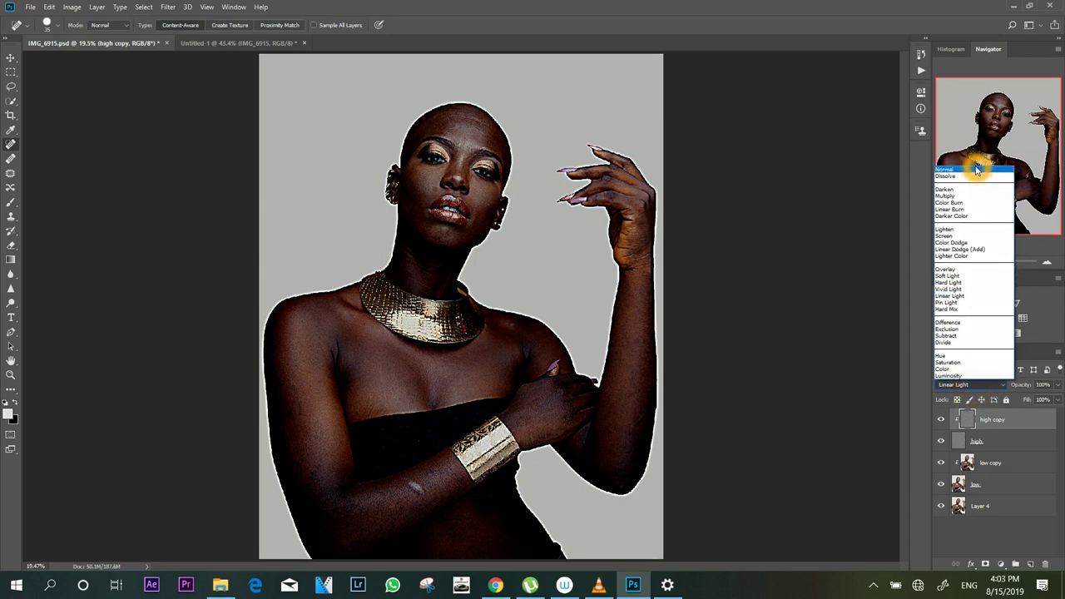
click(973, 169)
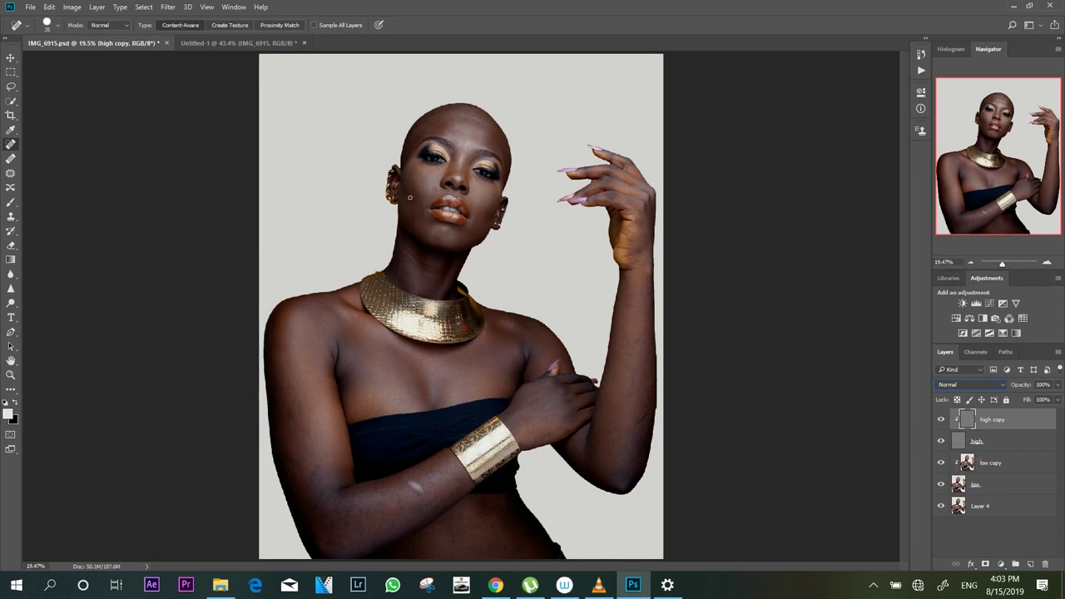
click(488, 275)
Select the low copy layer and activate the Mixer Brush tool.
click(941, 465)
click(942, 463)
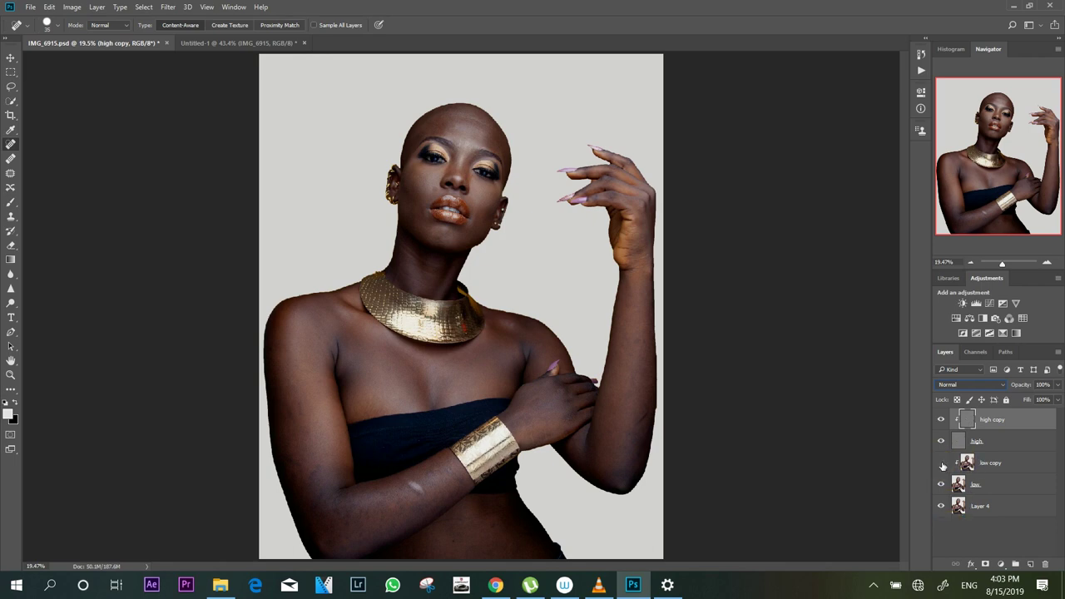
click(1015, 466)
click(989, 483)
click(993, 482)
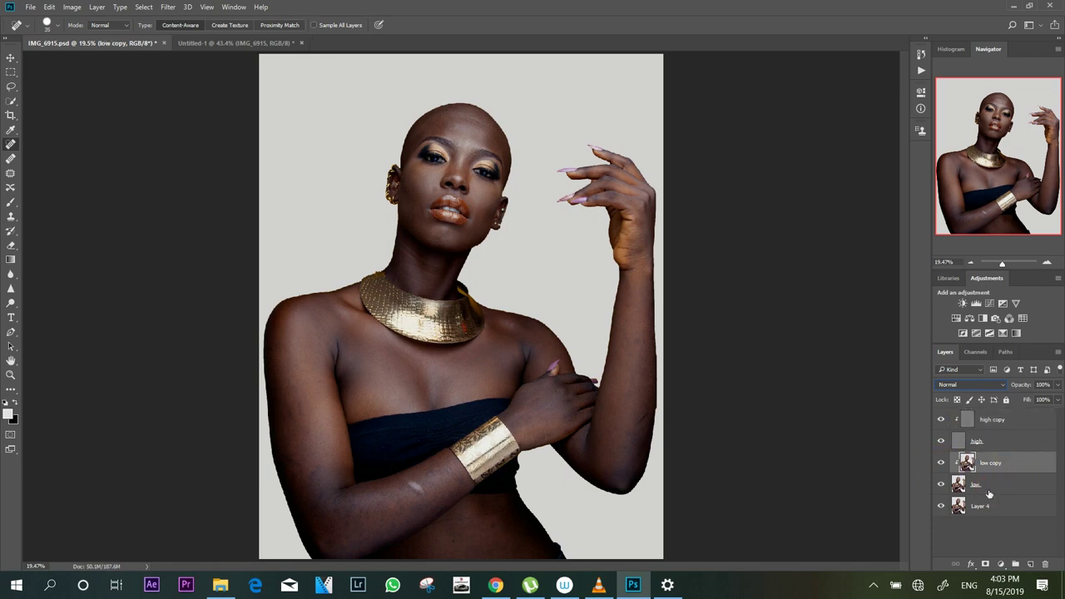
click(1017, 464)
click(844, 374)
click(12, 391)
click(11, 390)
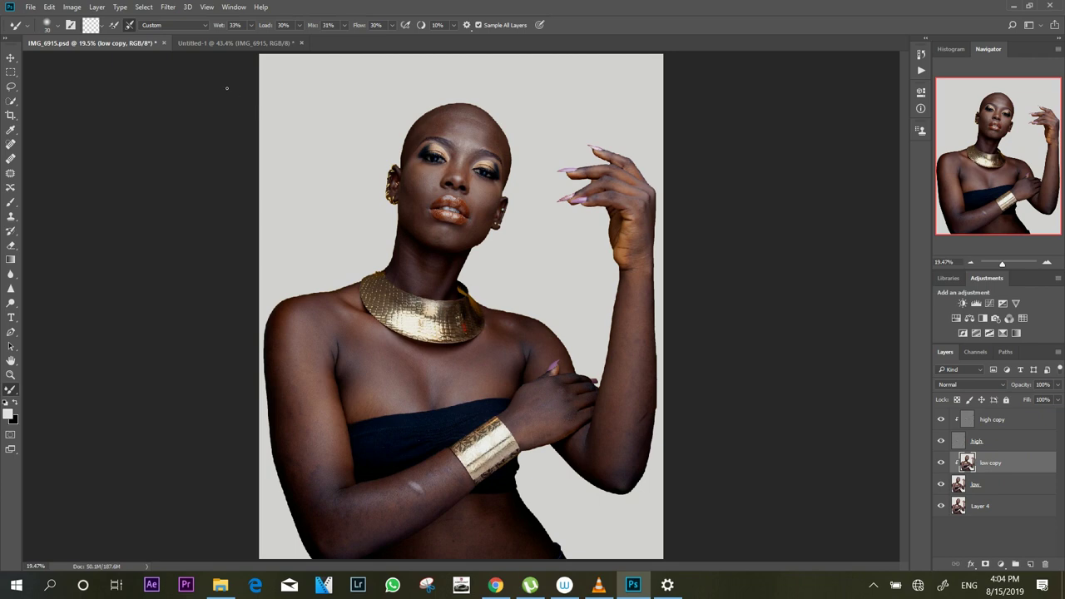
Set the Mixer Brush to 30% wet, 30% mix, 21% flow and 0% smoothing.
click(222, 26)
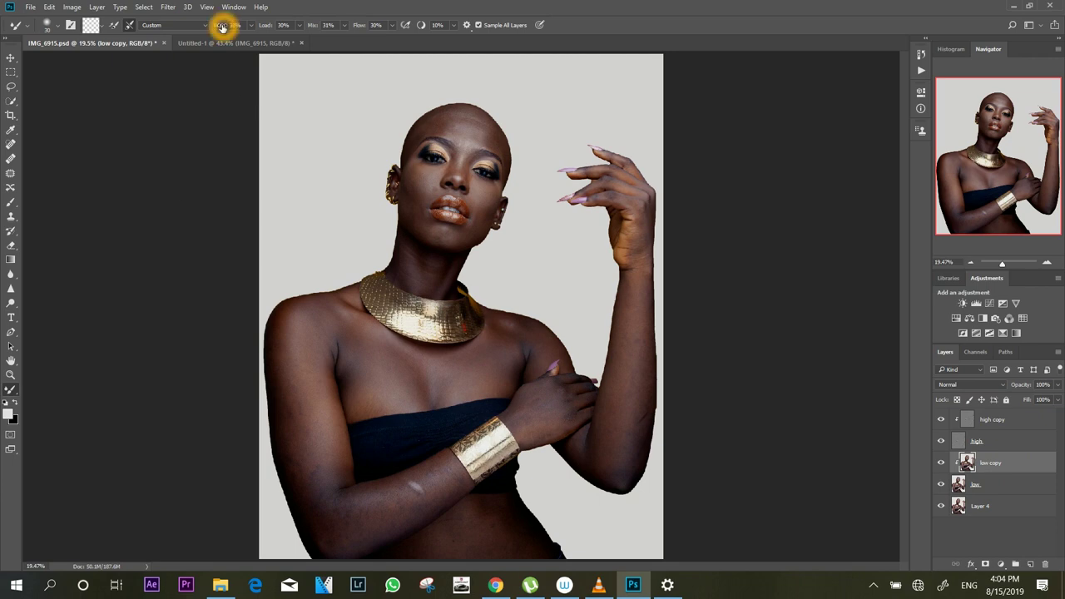
click(221, 27)
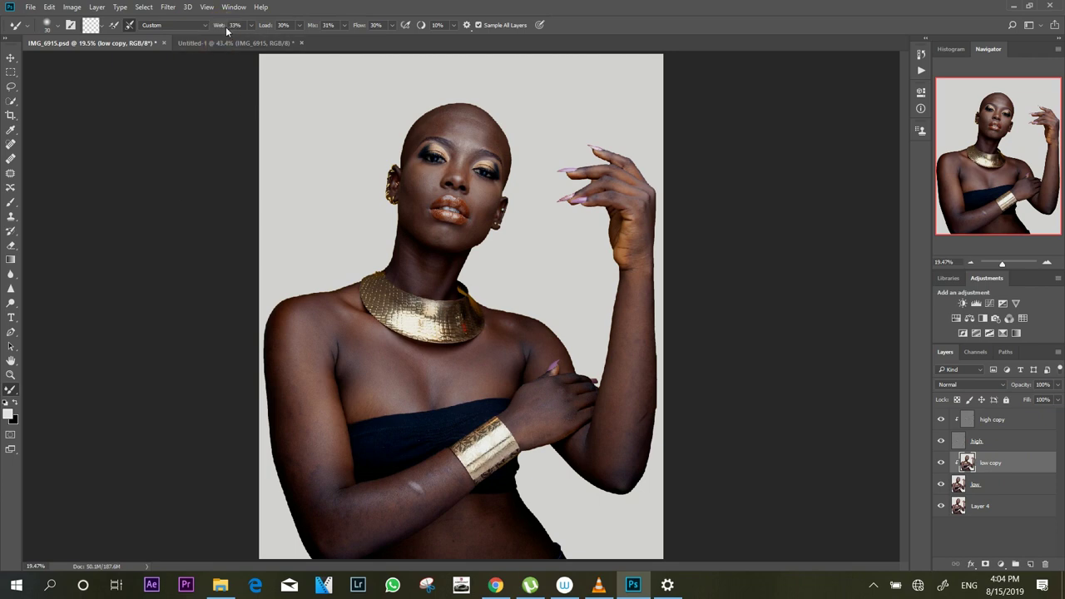
click(222, 27)
click(223, 26)
drag(222, 25, 219, 25)
click(220, 26)
click(315, 26)
drag(315, 26, 312, 26)
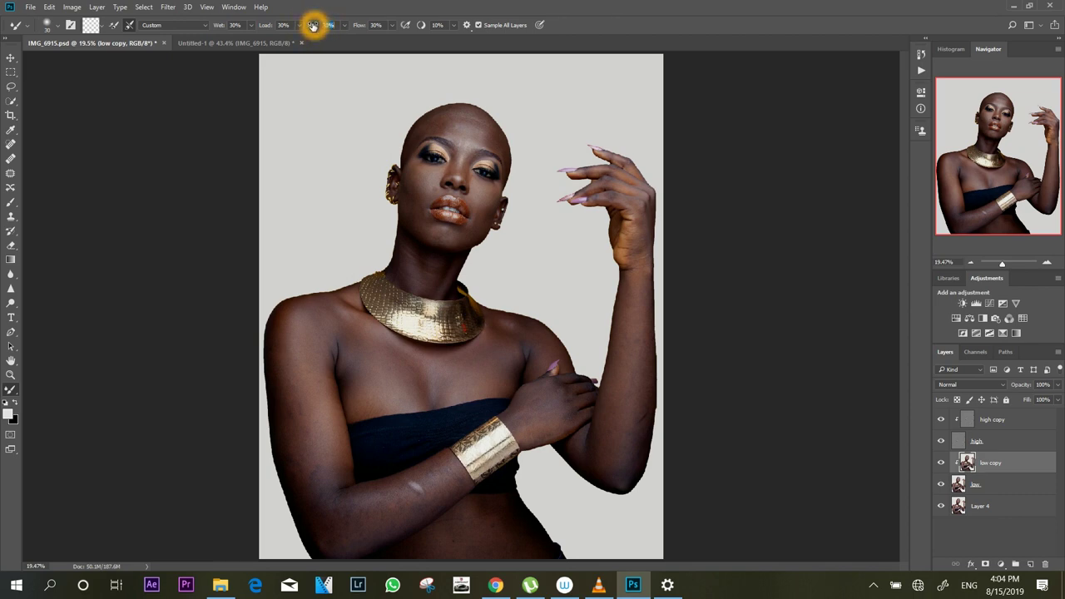
click(358, 26)
drag(357, 26, 354, 27)
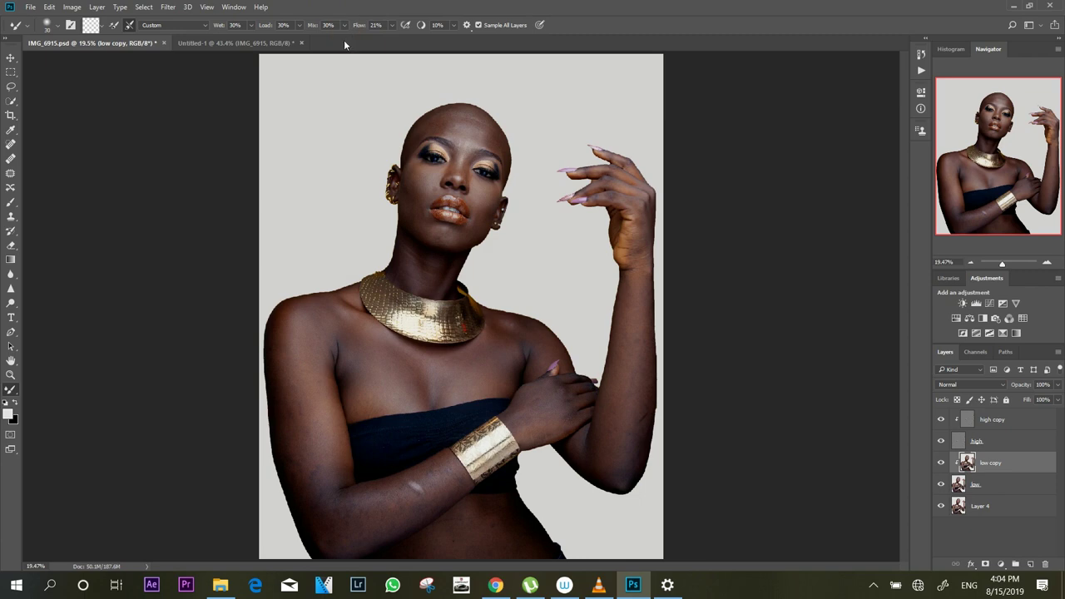
click(455, 26)
click(586, 23)
Try to blend the forehead skin on the low copy layer with the Mixer Brush.
click(980, 467)
click(459, 305)
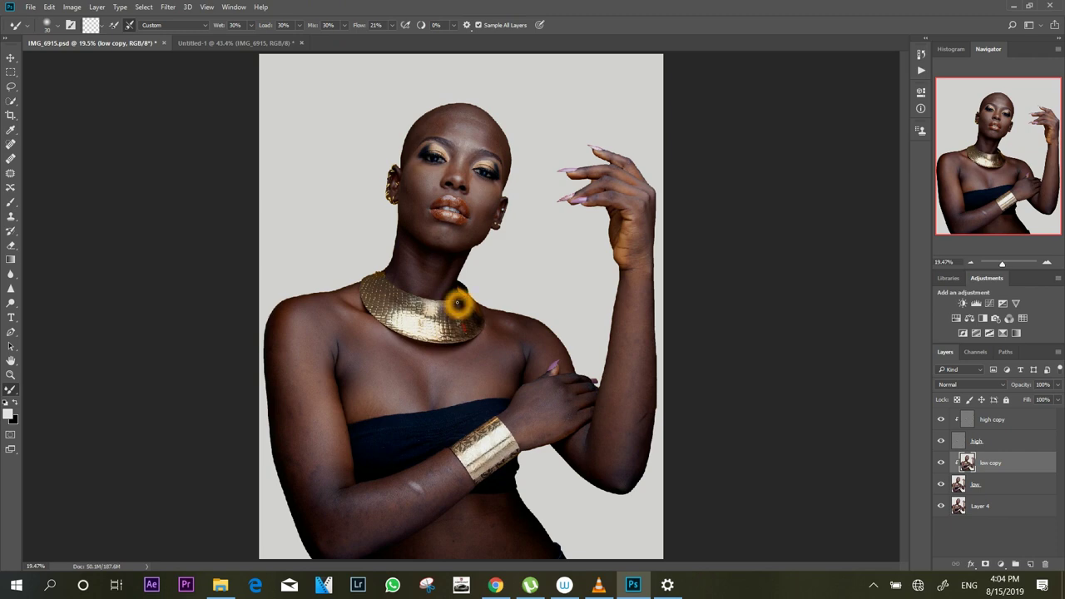
scroll(459, 305, up, 3)
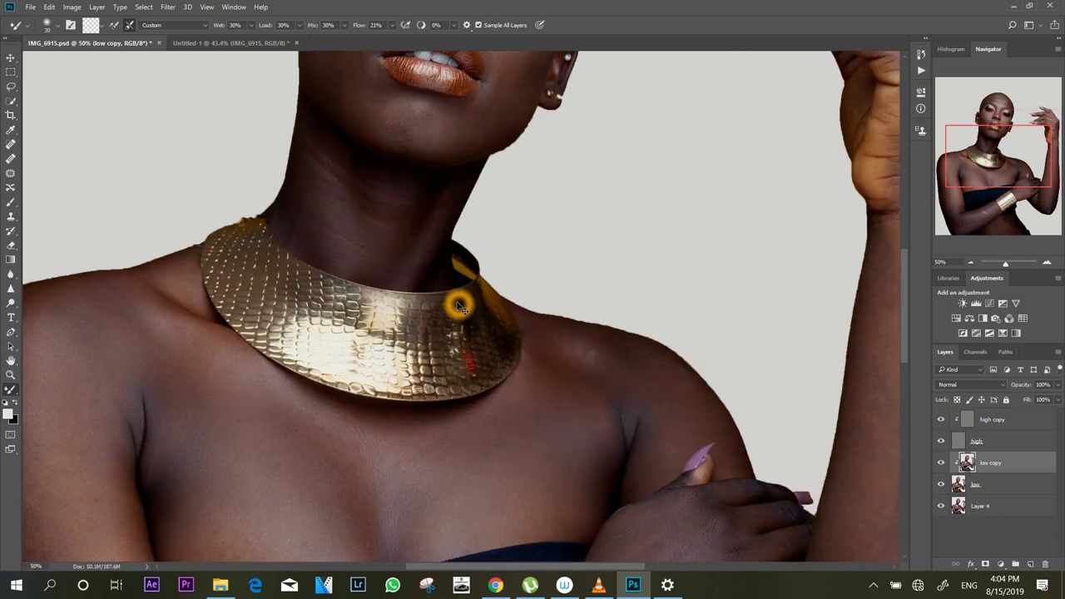
scroll(459, 307, up, 1)
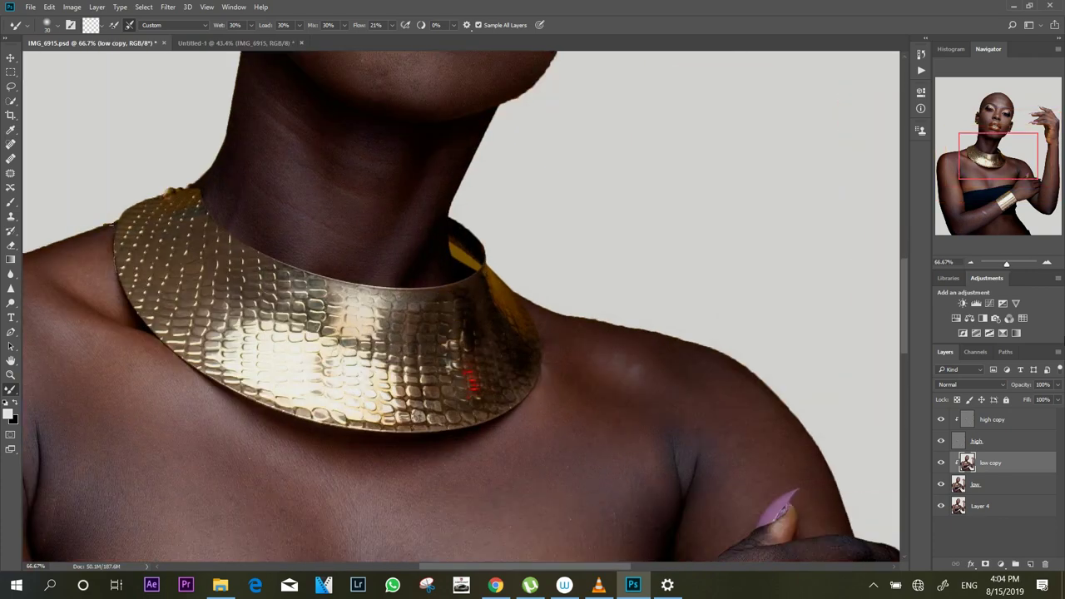
drag(990, 164, 993, 119)
click(442, 178)
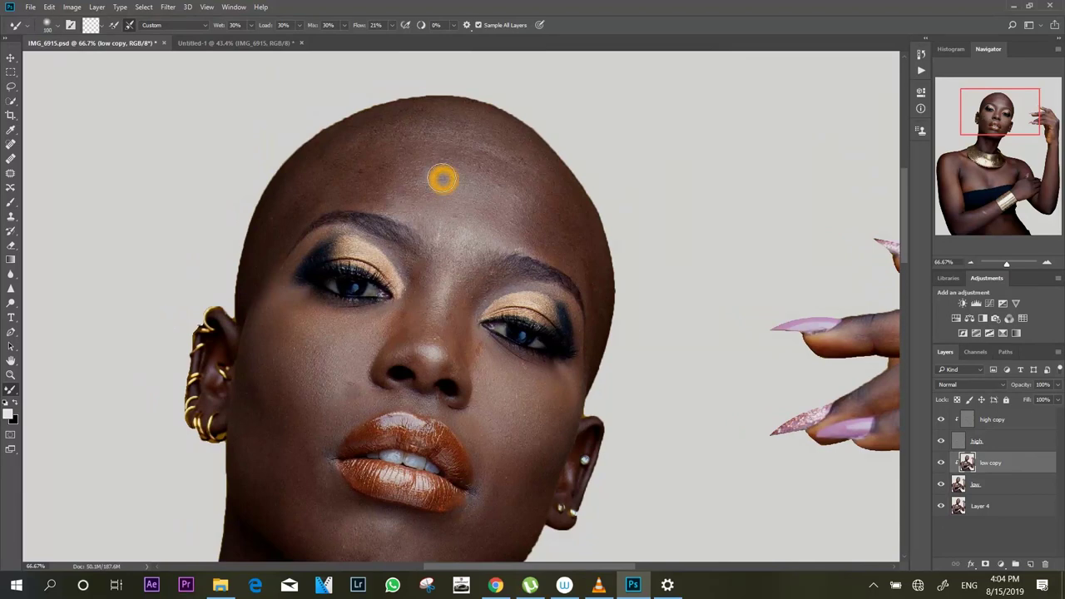
click(415, 195)
mouse_move(408, 181)
mouse_down()
mouse_move(397, 166)
mouse_move(405, 172)
mouse_up()
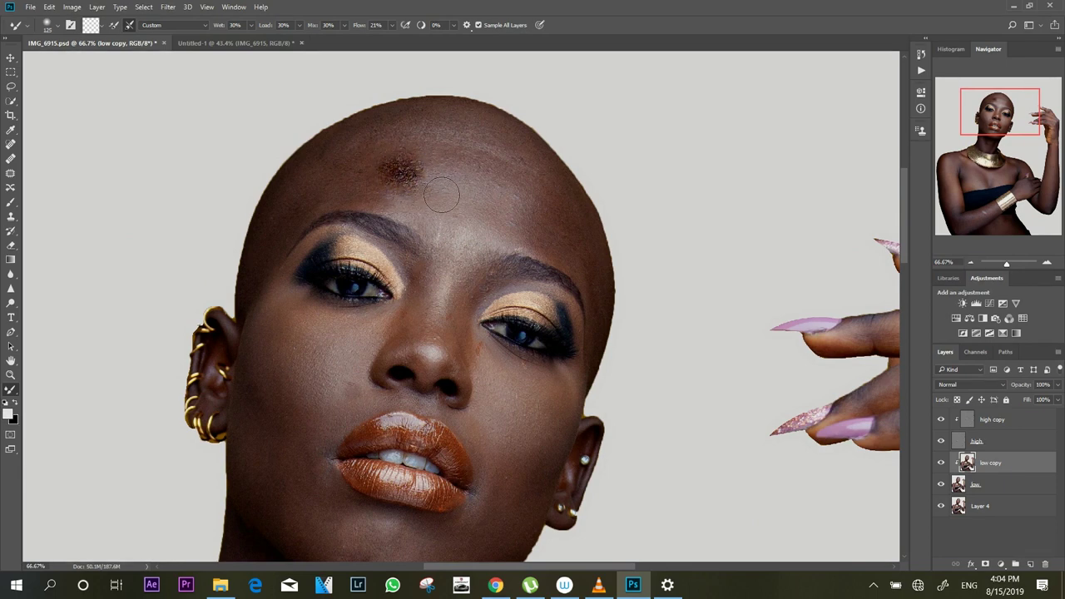
click(433, 183)
key(ctrl+alt+z)
key(ctrl+alt+z)
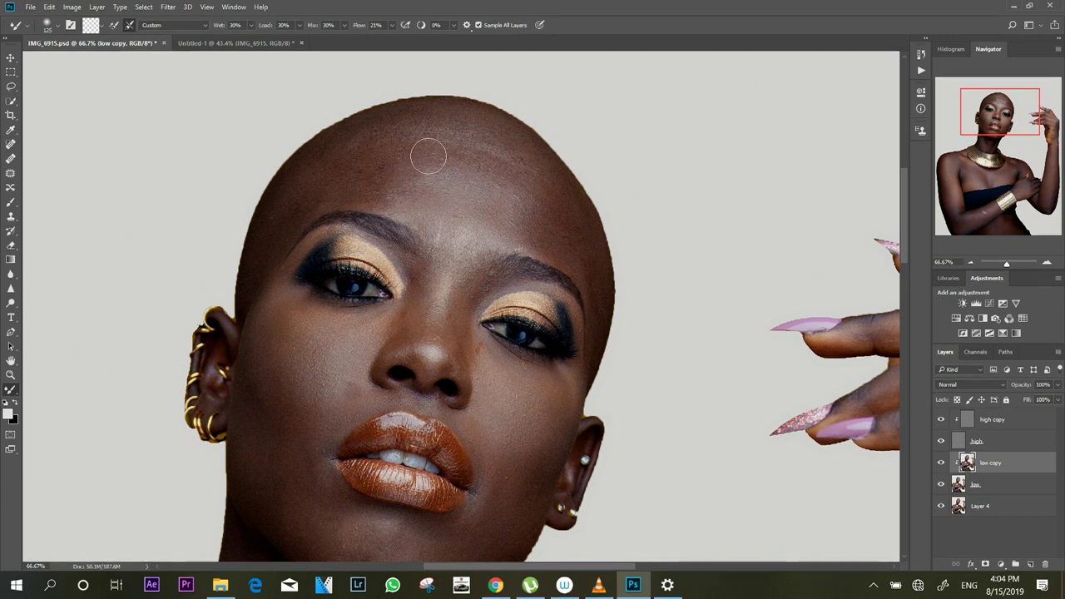
Turn off Sample All Layers for the Mixer Brush.
click(488, 28)
click(488, 28)
click(480, 26)
click(481, 29)
click(482, 33)
click(479, 28)
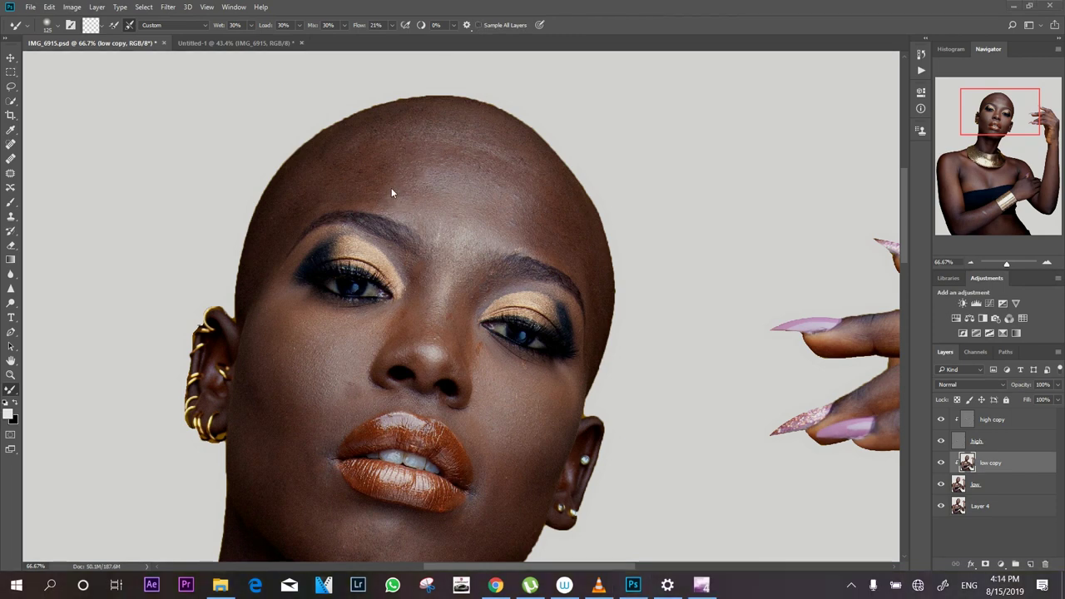
click(480, 27)
Blend the tones across the forehead on the low copy layer using a 125 px Mixer Brush.
mouse_move(394, 199)
mouse_down()
mouse_move(425, 198)
mouse_move(390, 177)
mouse_move(439, 176)
mouse_move(419, 194)
mouse_move(433, 211)
mouse_move(409, 207)
mouse_move(407, 194)
mouse_move(426, 184)
mouse_move(397, 164)
mouse_move(415, 155)
mouse_move(434, 160)
mouse_move(458, 200)
mouse_up()
mouse_move(391, 171)
mouse_down()
mouse_move(332, 190)
mouse_move(397, 153)
mouse_move(442, 149)
mouse_up()
click(424, 136)
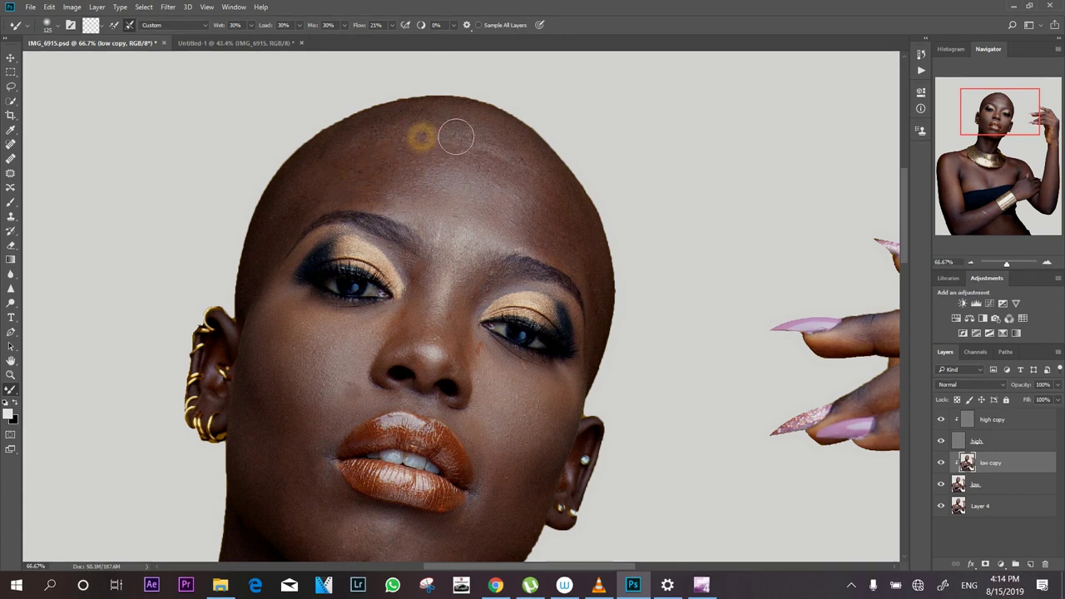
click(355, 145)
click(375, 171)
click(397, 190)
click(440, 214)
click(439, 184)
click(452, 174)
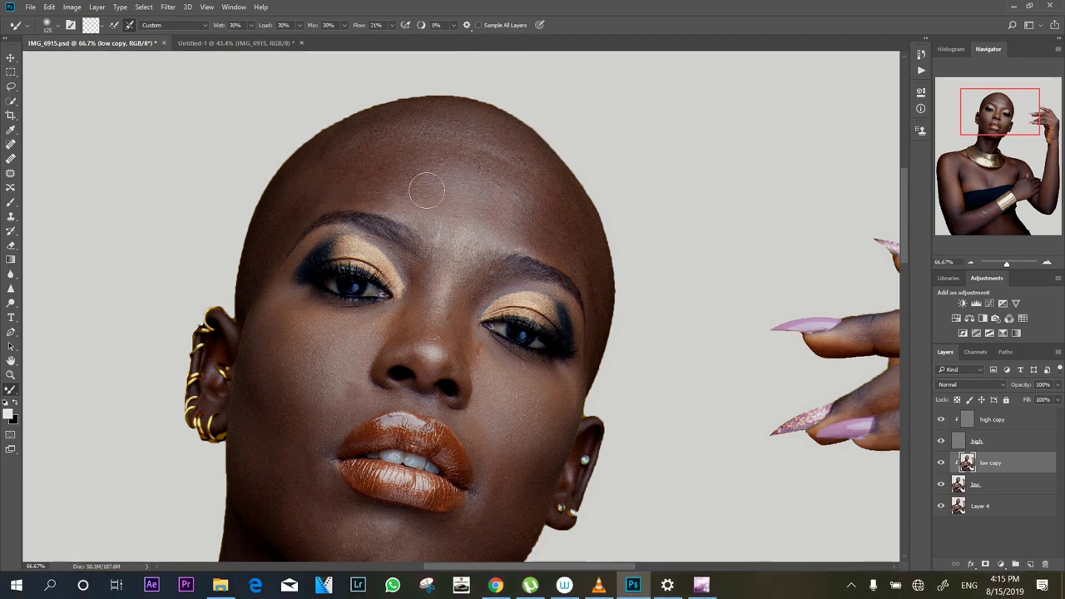
click(399, 183)
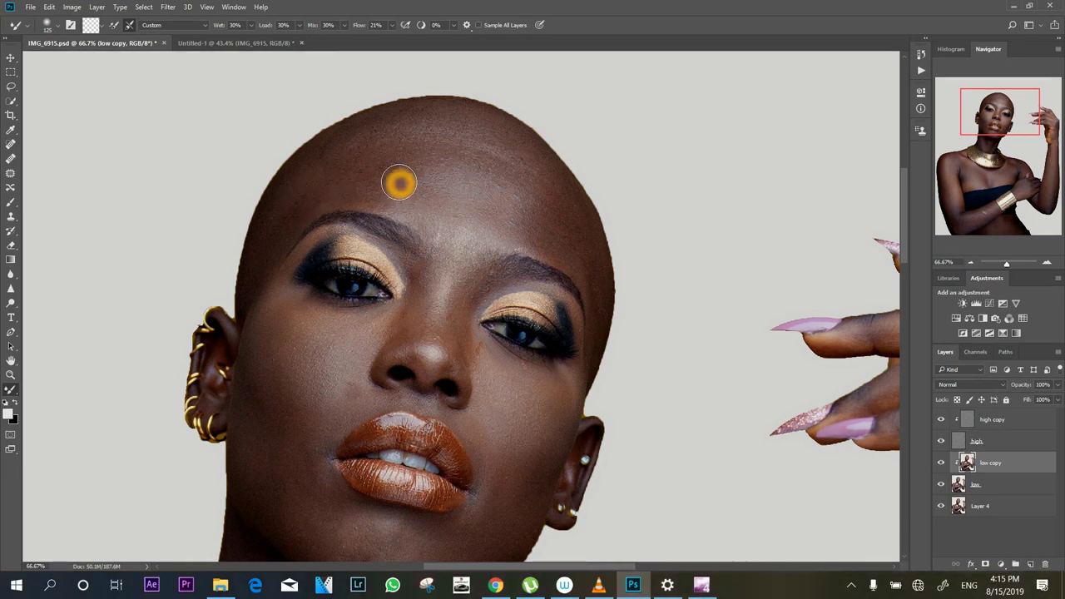
click(424, 173)
mouse_move(399, 202)
mouse_down()
mouse_move(422, 168)
mouse_move(375, 133)
mouse_up()
mouse_move(447, 121)
mouse_down()
mouse_move(509, 170)
mouse_move(518, 235)
mouse_move(531, 209)
mouse_move(557, 225)
mouse_move(561, 213)
mouse_move(530, 176)
mouse_move(547, 177)
mouse_move(558, 229)
mouse_move(544, 239)
mouse_move(579, 265)
mouse_move(536, 218)
mouse_up()
mouse_move(446, 196)
mouse_down()
mouse_move(437, 227)
mouse_move(375, 202)
mouse_move(366, 194)
mouse_move(402, 175)
mouse_move(350, 174)
mouse_up()
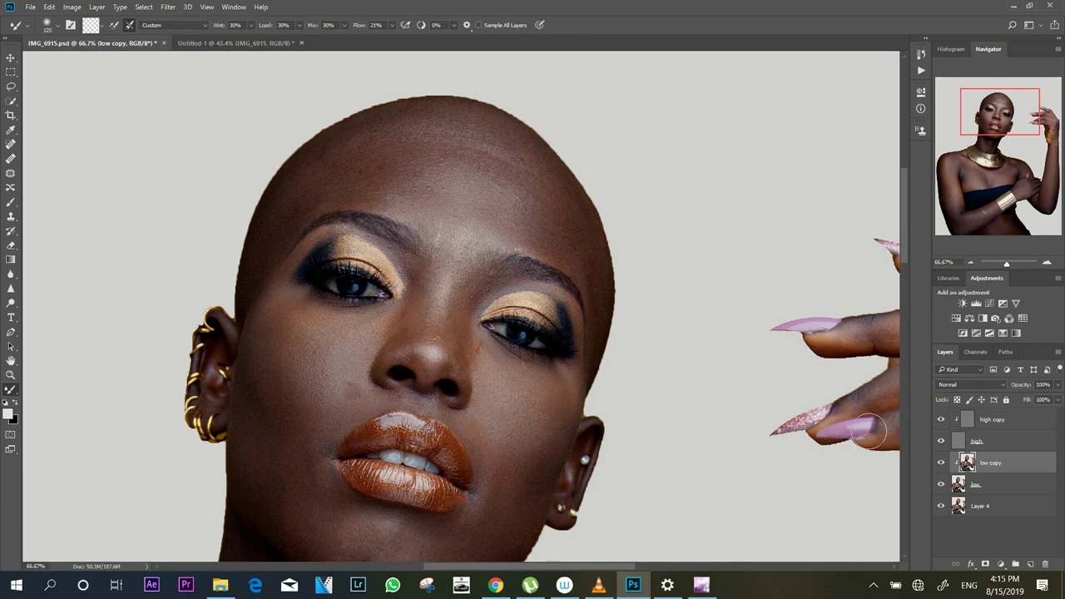
Toggle the low copy layer's visibility repeatedly to compare the forehead before and after blending.
click(941, 463)
click(942, 464)
click(941, 465)
click(941, 465)
click(941, 463)
click(941, 463)
click(941, 463)
click(941, 464)
Blend the remaining uneven tones on the forehead, from the brows up to the hairline and out to both temples.
mouse_move(440, 225)
mouse_down()
mouse_move(466, 238)
mouse_move(412, 199)
mouse_up()
drag(400, 164, 426, 171)
mouse_move(394, 138)
mouse_down()
mouse_move(390, 125)
mouse_move(302, 193)
mouse_move(280, 238)
mouse_up()
click(432, 143)
click(509, 171)
click(548, 190)
click(569, 243)
click(470, 233)
Blend the skin between the eyebrows and along the bridge and sides of the nose using a 90 px brush.
drag(996, 119, 991, 124)
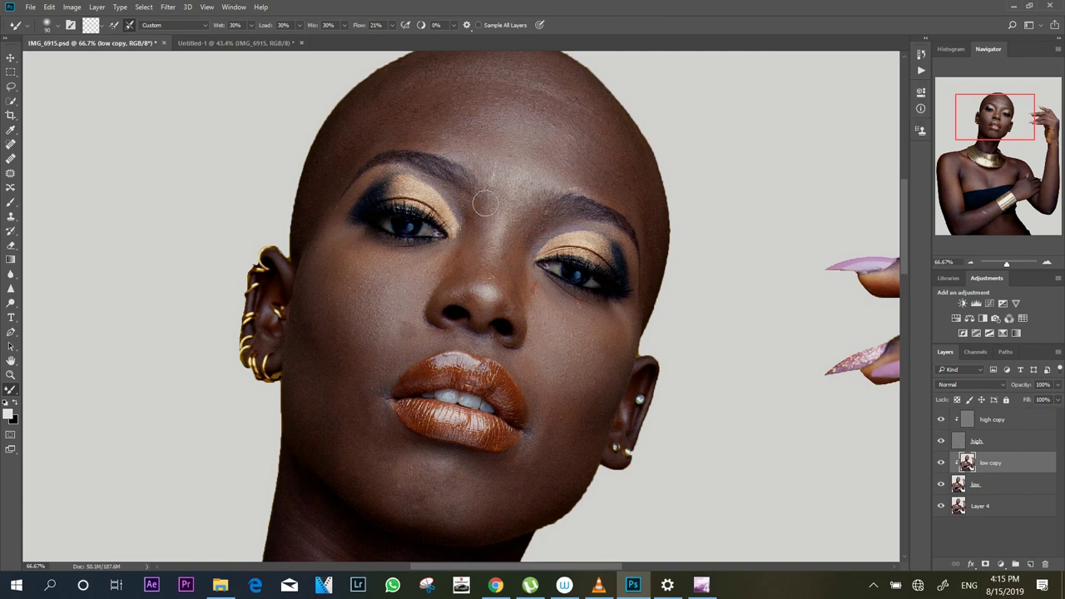
click(503, 176)
click(519, 203)
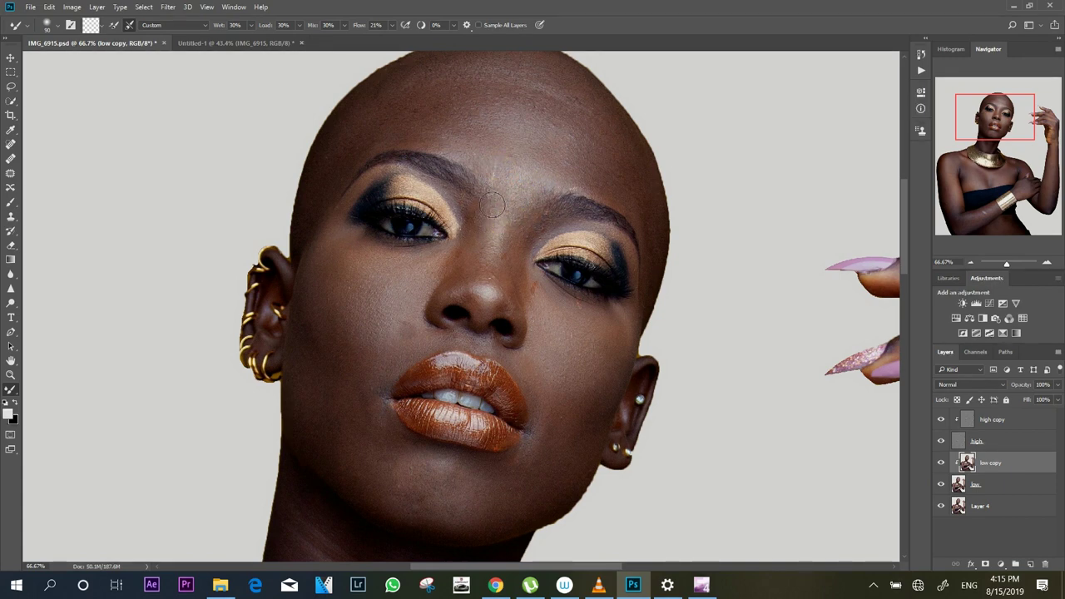
click(484, 239)
click(477, 258)
click(472, 267)
click(484, 241)
mouse_move(506, 226)
mouse_down()
mouse_move(486, 266)
mouse_move(498, 238)
mouse_move(513, 245)
mouse_move(506, 273)
mouse_move(523, 223)
mouse_move(496, 290)
mouse_up()
click(524, 242)
click(504, 299)
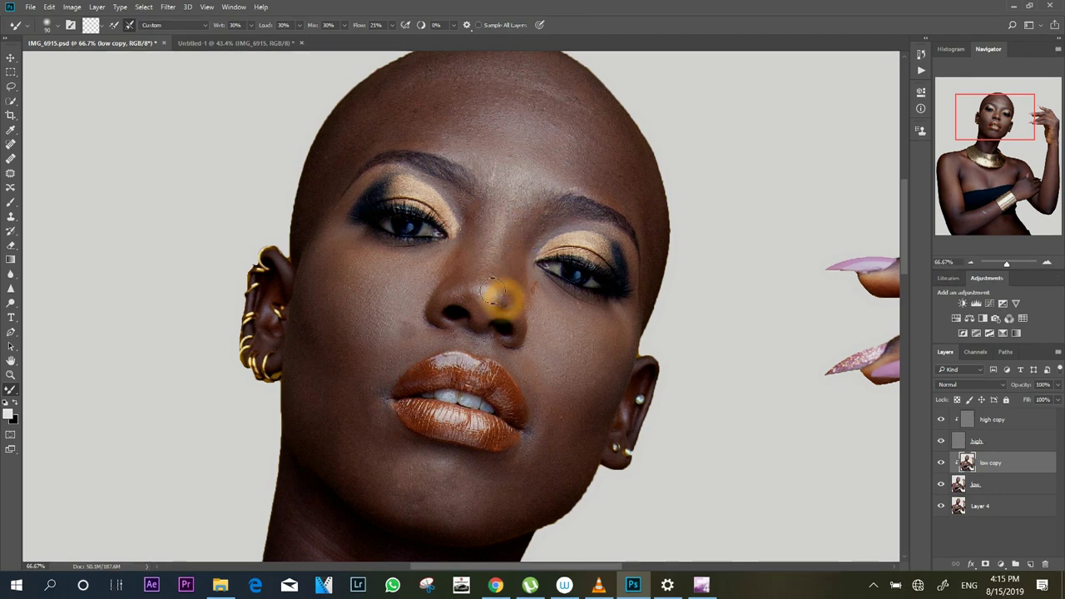
click(458, 261)
click(463, 254)
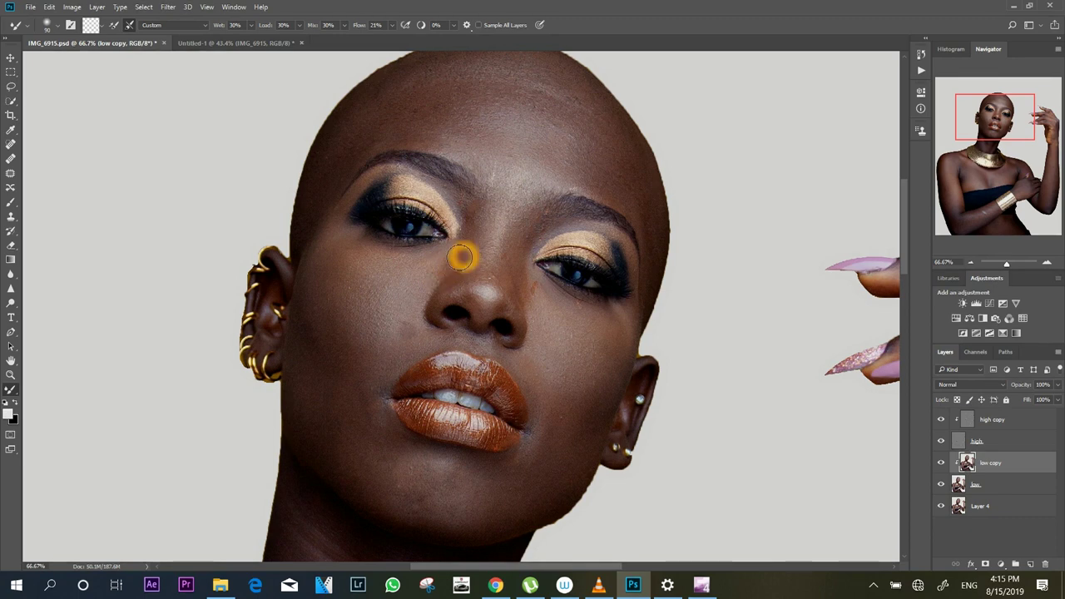
mouse_move(432, 271)
mouse_down()
mouse_move(463, 253)
mouse_move(436, 273)
mouse_up()
click(462, 245)
mouse_move(545, 227)
mouse_down()
mouse_move(517, 267)
mouse_move(536, 225)
mouse_move(508, 290)
mouse_move(508, 239)
mouse_move(451, 291)
mouse_up()
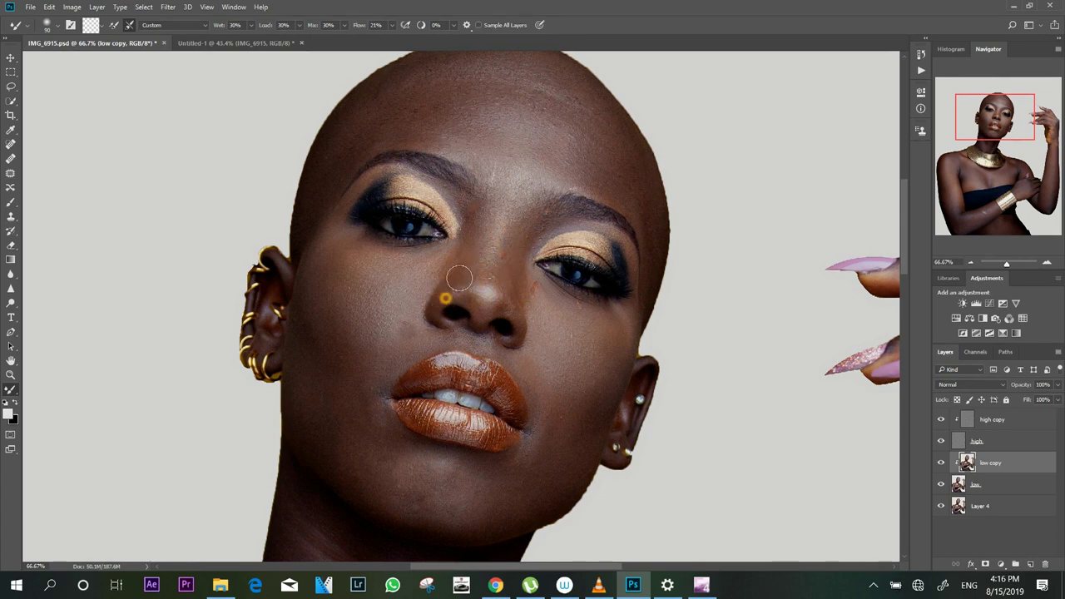
mouse_move(480, 303)
mouse_down()
mouse_move(486, 311)
mouse_move(472, 296)
mouse_move(507, 300)
mouse_move(477, 318)
mouse_up()
Undo the latest blending strokes beside the nose and on the inner cheek.
key(ctrl+z)
key(ctrl+z)
key(ctrl+z)
key(ctrl+z)
mouse_move(424, 264)
mouse_down()
mouse_move(382, 259)
mouse_move(420, 268)
mouse_up()
key(ctrl+z)
key(ctrl+z)
key(ctrl+z)
Blend the skin under the eye and across the upper cheek on the side of the gold-ringed ear.
mouse_move(361, 258)
mouse_down()
mouse_move(336, 245)
mouse_move(366, 257)
mouse_move(424, 255)
mouse_move(344, 237)
mouse_move(378, 256)
mouse_move(442, 252)
mouse_move(414, 266)
mouse_up()
mouse_move(388, 263)
mouse_down()
mouse_move(357, 249)
mouse_move(441, 253)
mouse_move(367, 257)
mouse_move(424, 267)
mouse_move(362, 277)
mouse_up()
click(428, 270)
click(409, 264)
click(331, 275)
click(351, 308)
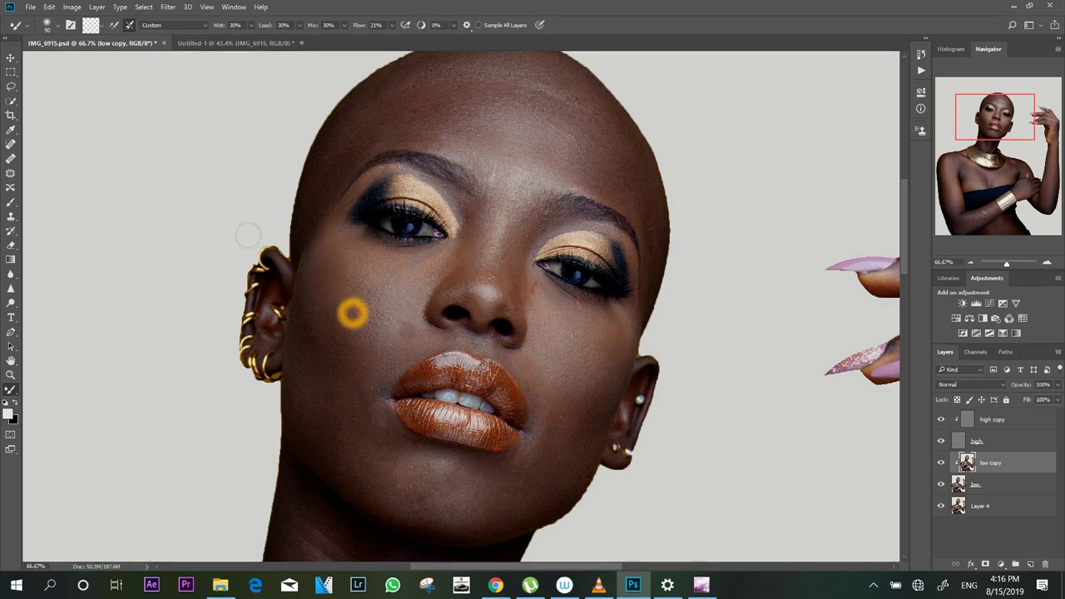
Enlarge the brush to 150 px and blend the cheek beside the gold-ringed ear and the skin above the eyebrows.
key(bracketright)
key(bracketright)
key(bracketright)
click(333, 274)
click(402, 290)
click(390, 298)
click(406, 295)
click(366, 326)
click(378, 330)
click(359, 342)
click(327, 302)
mouse_move(399, 328)
mouse_down()
mouse_move(349, 351)
mouse_move(325, 320)
mouse_move(358, 367)
mouse_move(322, 319)
mouse_move(354, 355)
mouse_move(387, 349)
mouse_move(342, 360)
mouse_move(317, 317)
mouse_move(353, 364)
mouse_move(330, 295)
mouse_move(349, 331)
mouse_move(342, 253)
mouse_move(355, 286)
mouse_move(402, 286)
mouse_move(368, 286)
mouse_move(401, 129)
mouse_move(344, 156)
mouse_move(388, 125)
mouse_up()
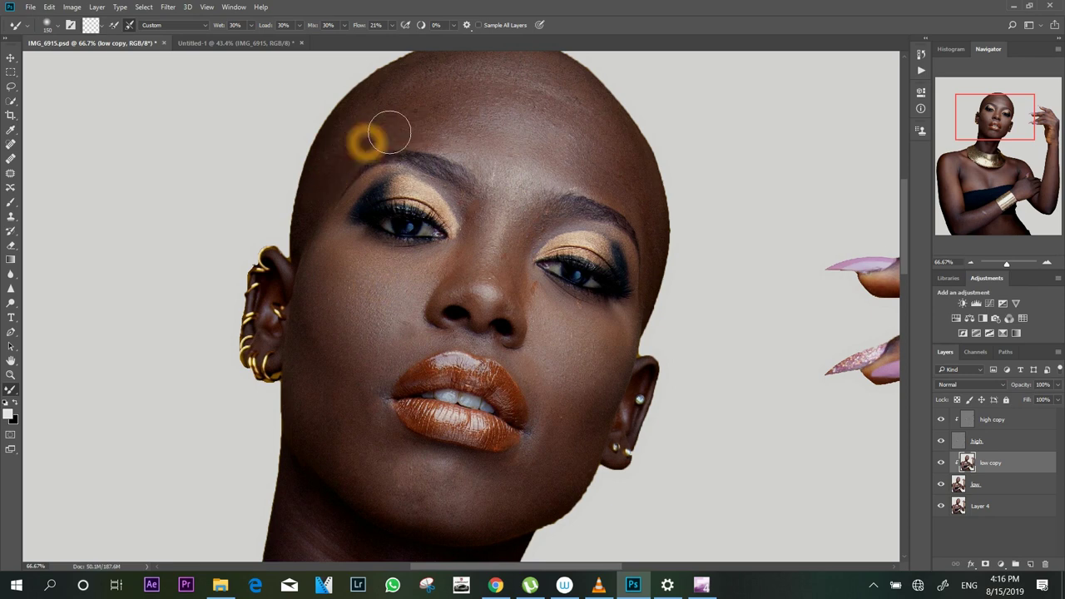
mouse_move(571, 161)
mouse_down()
mouse_move(599, 154)
mouse_move(634, 199)
mouse_up()
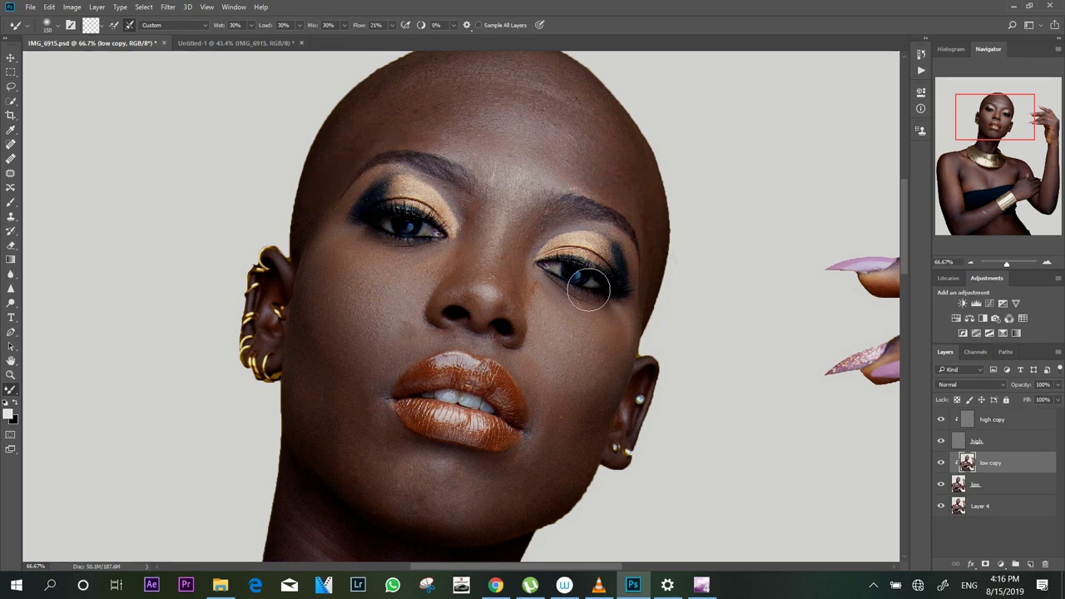
Blend the cheek and under-eye skin on the side of the pearl-studded ear using a 100 px brush.
click(503, 319)
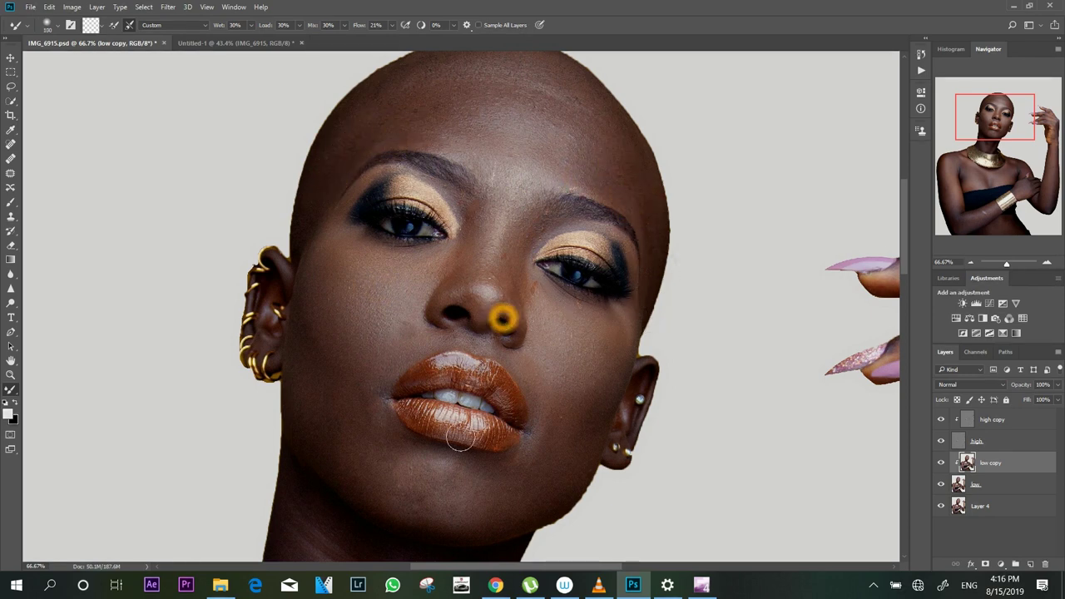
mouse_move(536, 284)
mouse_down()
mouse_move(540, 303)
mouse_move(580, 324)
mouse_move(630, 327)
mouse_up()
drag(562, 339, 552, 327)
drag(575, 363, 557, 377)
drag(554, 338, 547, 325)
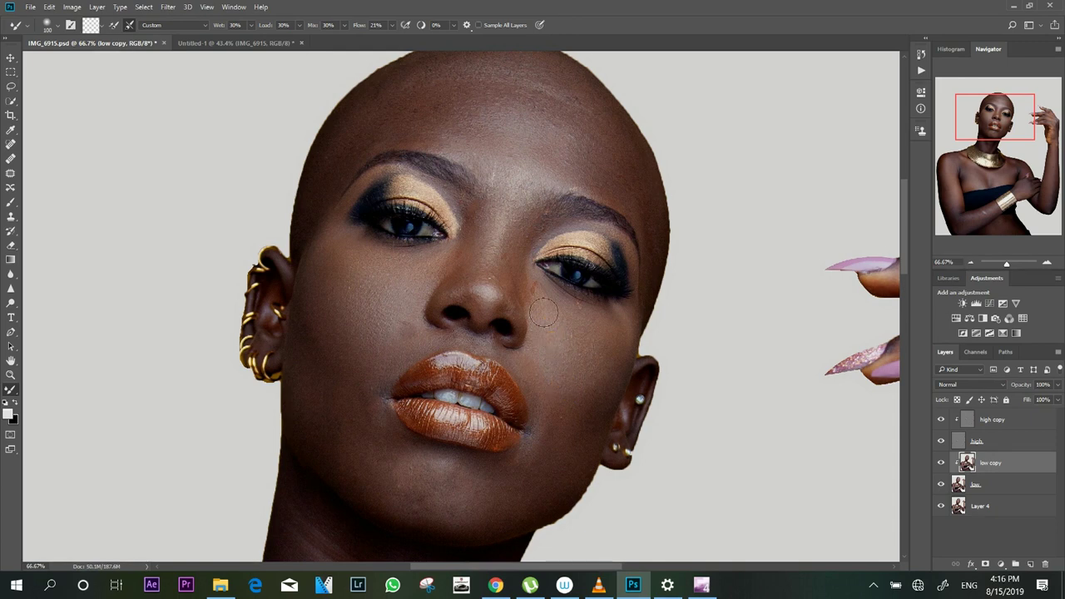
click(596, 371)
click(563, 385)
click(540, 369)
drag(562, 377, 540, 361)
click(570, 417)
Blend the skin tones on the chin, jaw and the cheek beside the gold-ringed ear.
click(423, 473)
click(553, 493)
click(362, 399)
drag(324, 416, 313, 403)
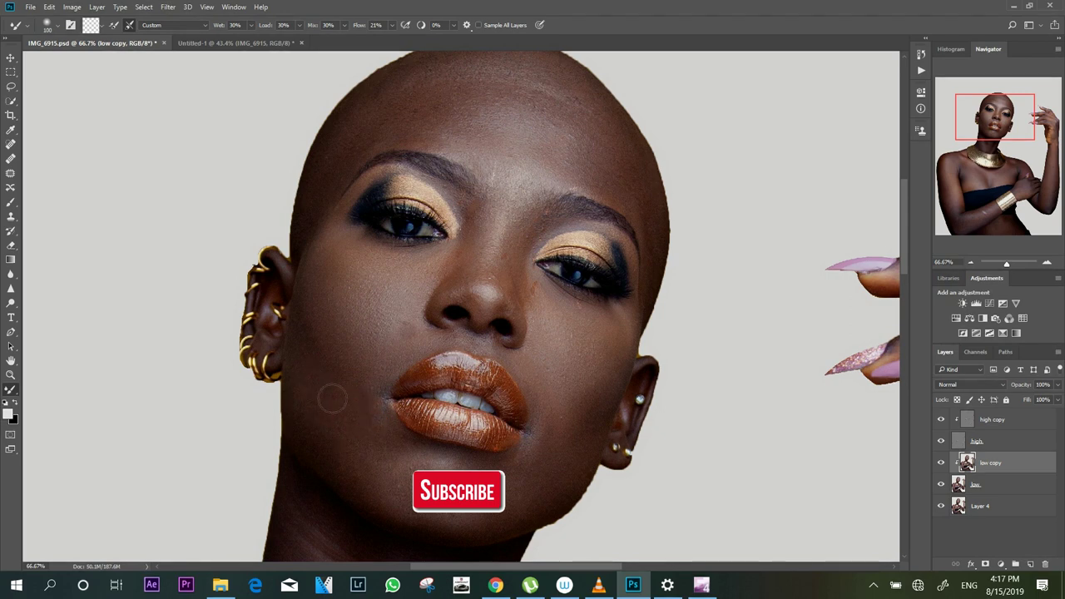
click(398, 327)
mouse_move(379, 275)
mouse_down()
mouse_move(354, 250)
mouse_move(328, 257)
mouse_up()
click(324, 343)
drag(421, 502, 468, 513)
Blend the gold eyeshadow on both eyelids.
click(459, 203)
mouse_move(452, 208)
mouse_down()
mouse_move(384, 184)
mouse_move(375, 192)
mouse_up()
drag(543, 235, 615, 253)
Toggle the low copy layer's visibility to compare the whole face before and after blending.
click(941, 464)
click(939, 465)
click(939, 464)
click(939, 464)
mouse_move(355, 274)
mouse_down()
mouse_move(333, 318)
mouse_move(381, 314)
mouse_move(355, 342)
mouse_move(340, 281)
mouse_up()
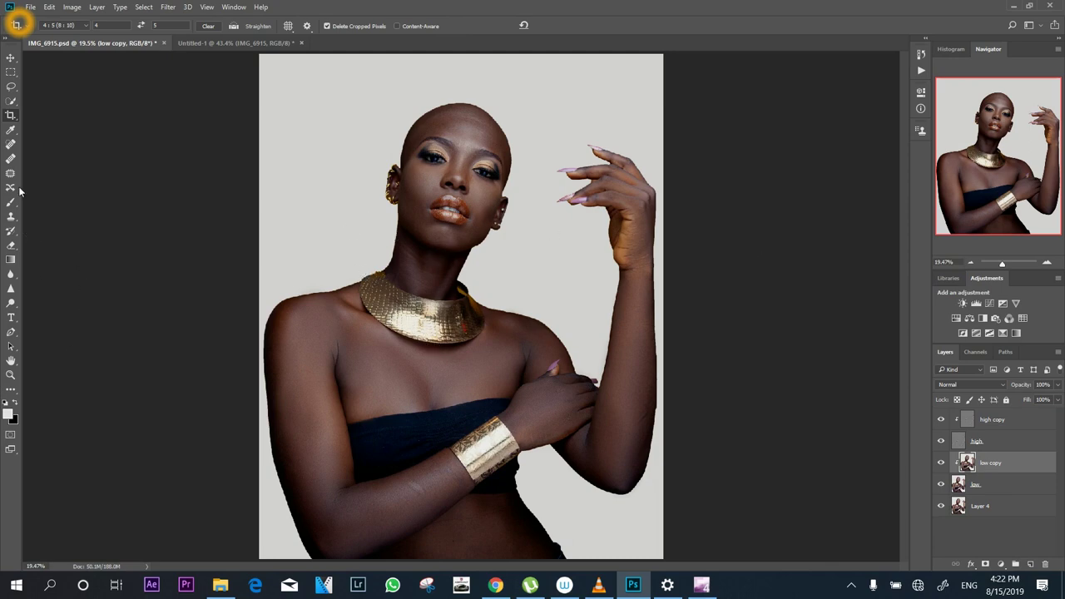
Toggle the low copy layer's visibility to compare the full figure before and after skin blending.
click(11, 388)
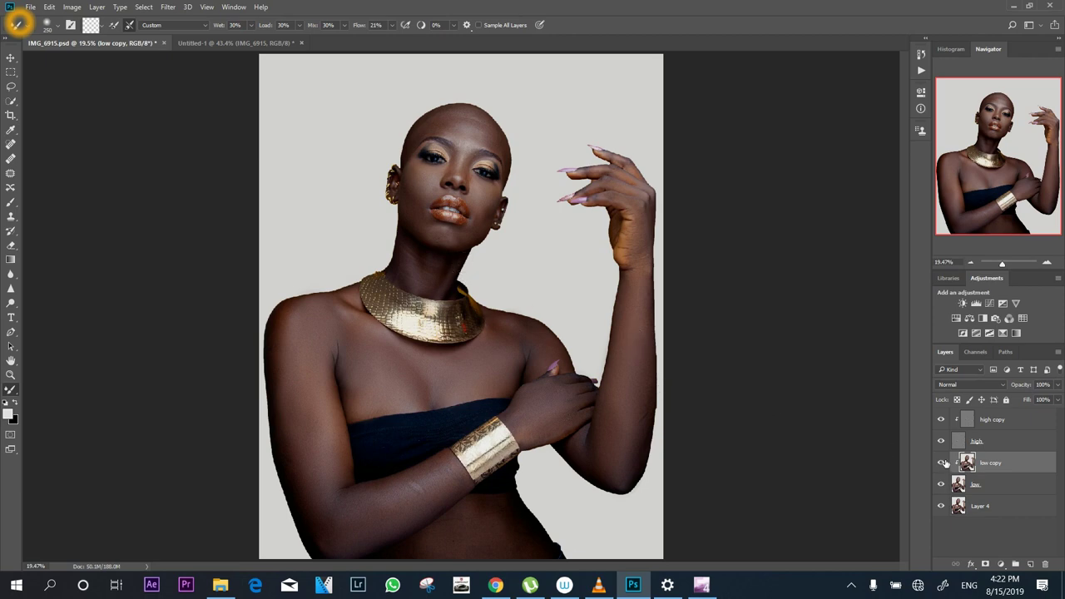
click(941, 464)
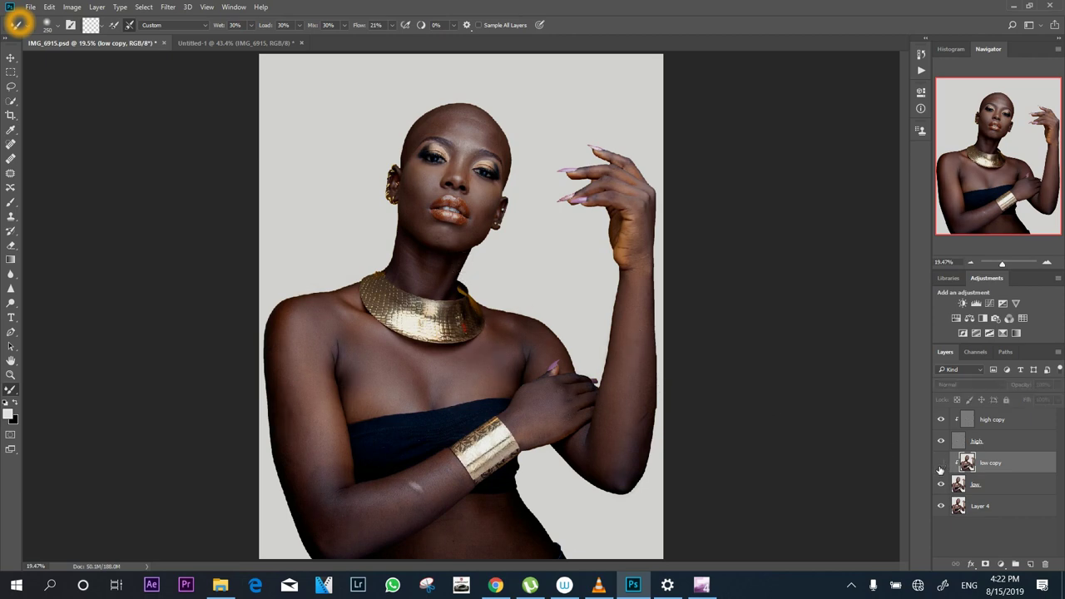
click(941, 464)
click(941, 464)
click(941, 464)
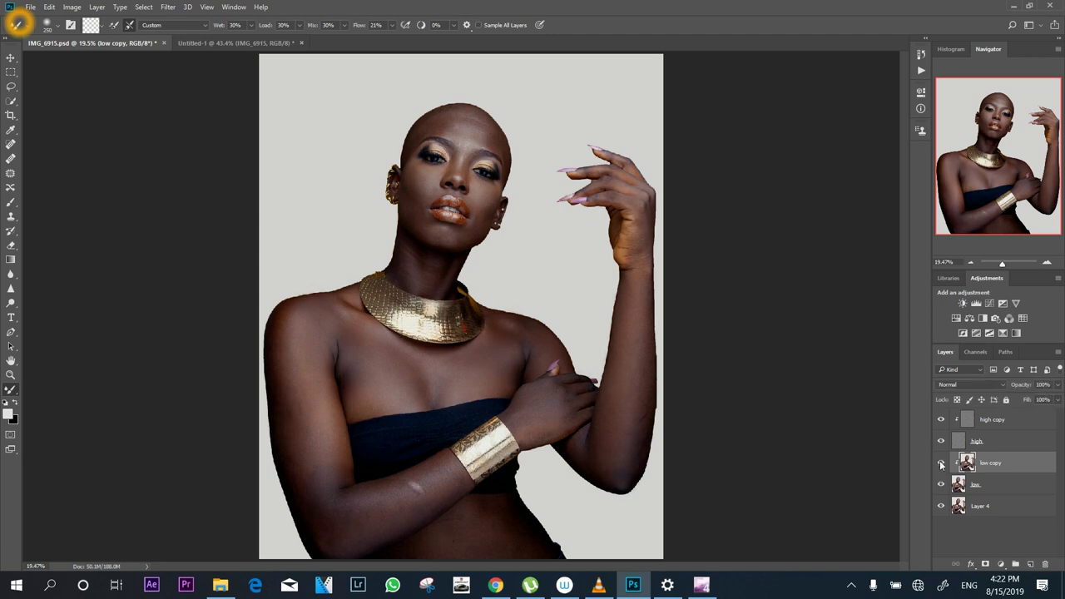
Compare the chest and arms up close with the low copy layer hidden and shown.
key(ctrl+plus)
key(ctrl+plus)
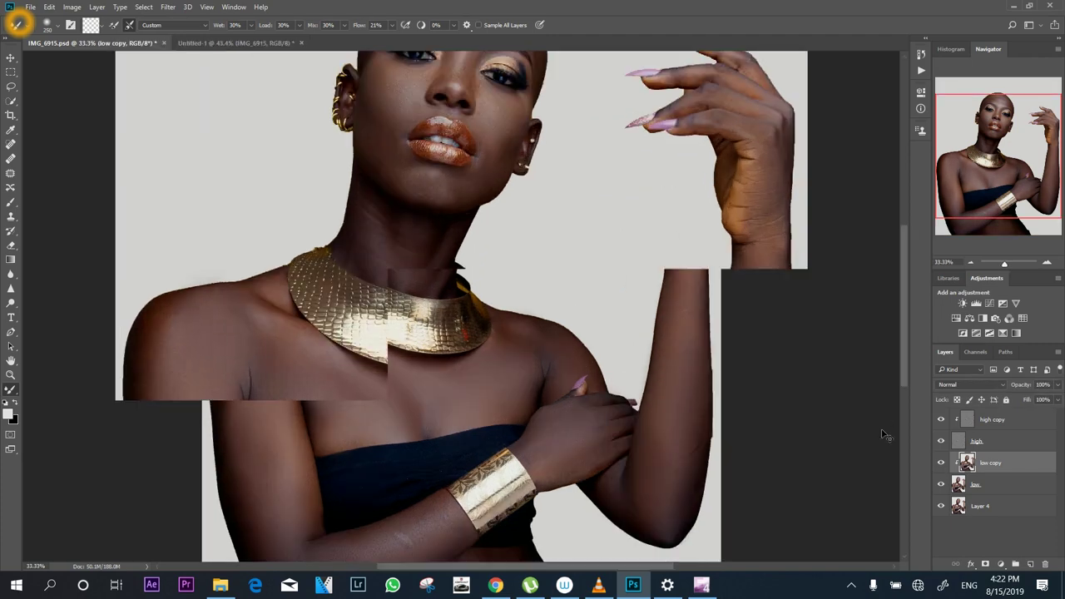
drag(970, 165, 965, 198)
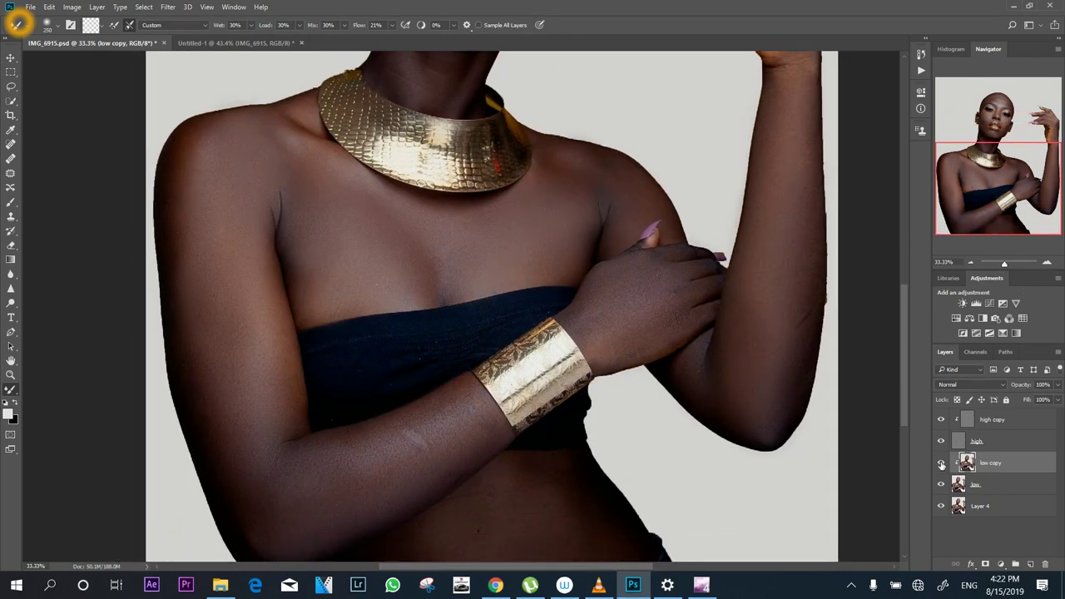
click(941, 465)
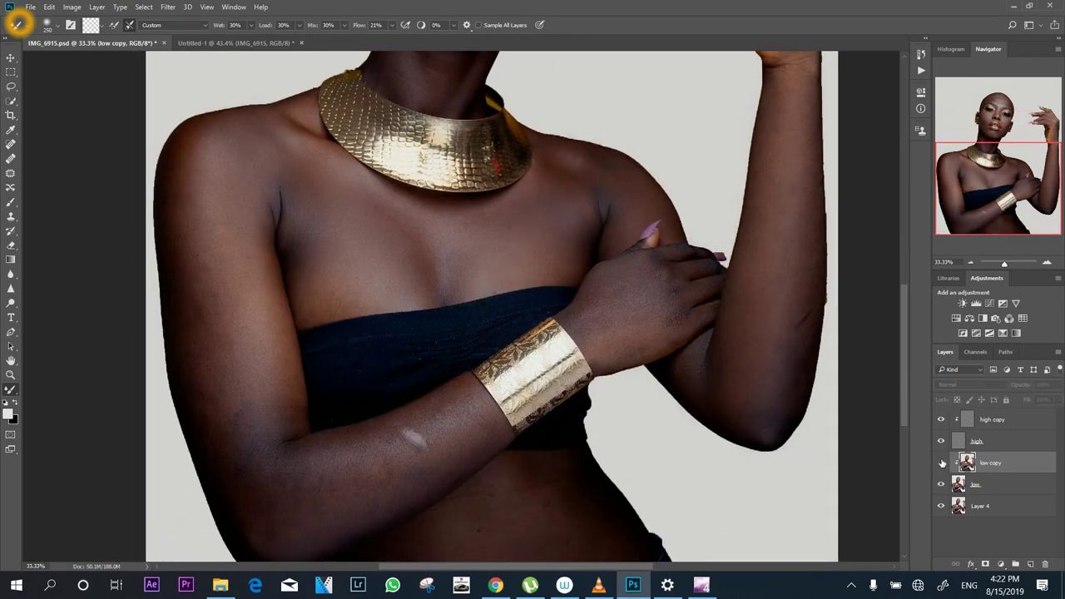
click(942, 464)
click(942, 463)
click(940, 464)
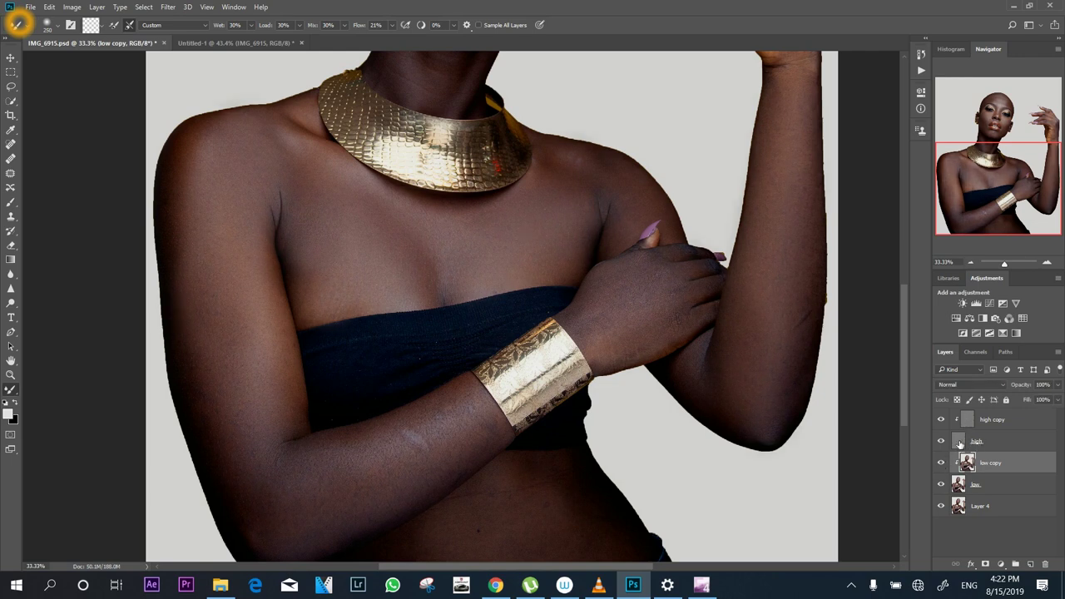
With the Clone Stamp on the high copy layer, clean the texture at the inner end of the eyebrow on the pearl-studded ear's side.
click(1020, 424)
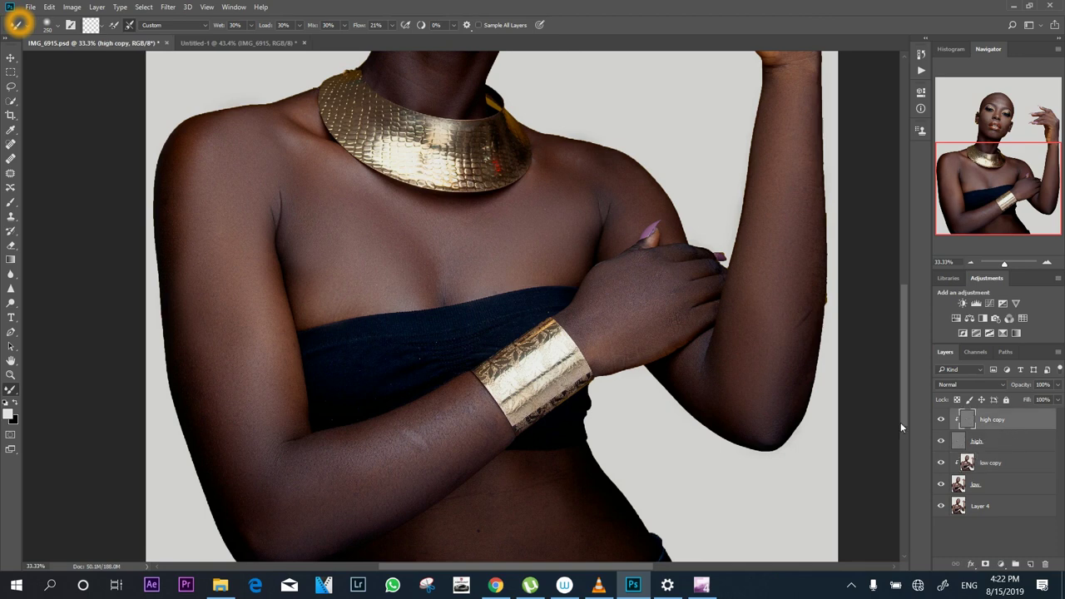
drag(905, 384, 890, 242)
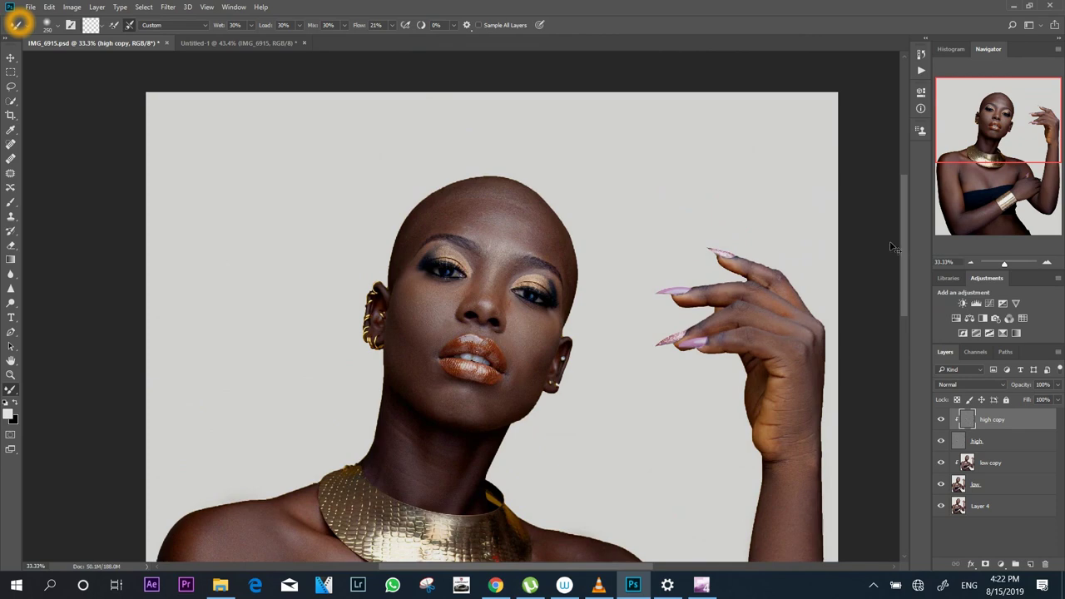
key(ctrl+plus)
key(ctrl+plus)
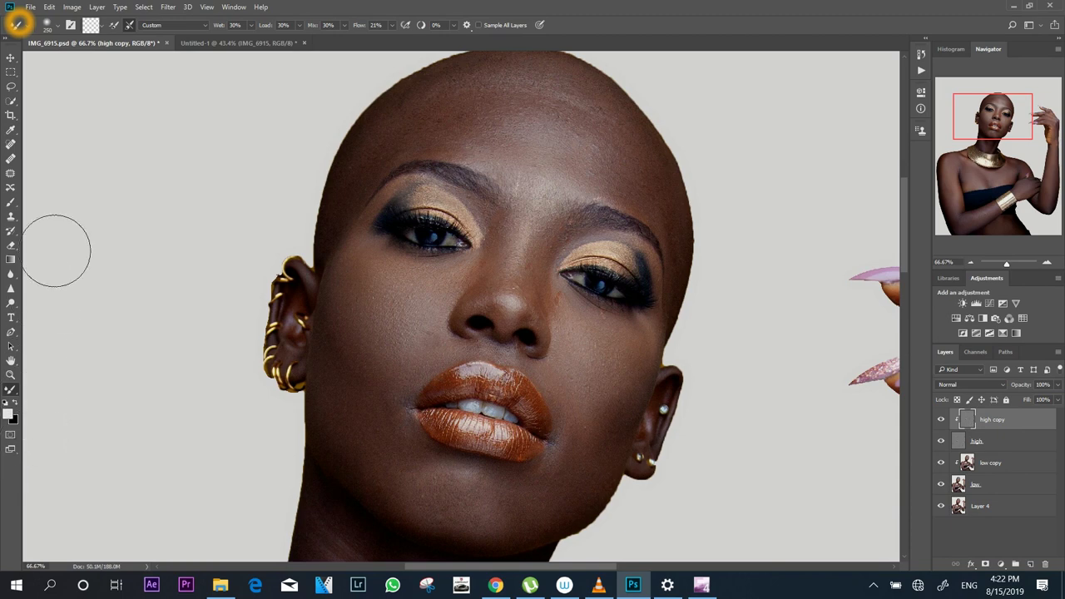
click(11, 218)
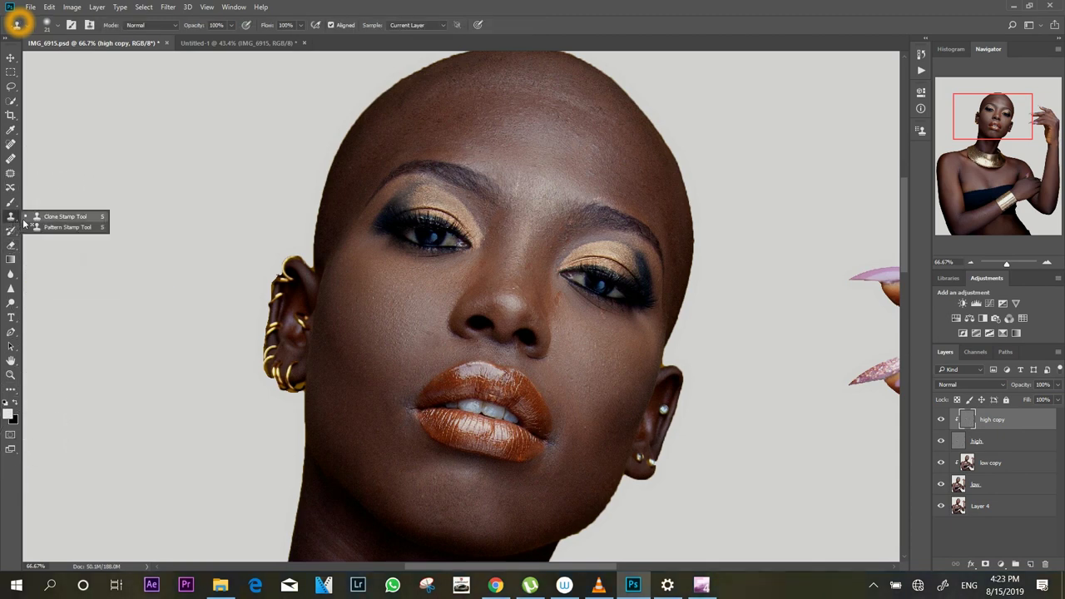
click(516, 16)
drag(998, 119, 1000, 117)
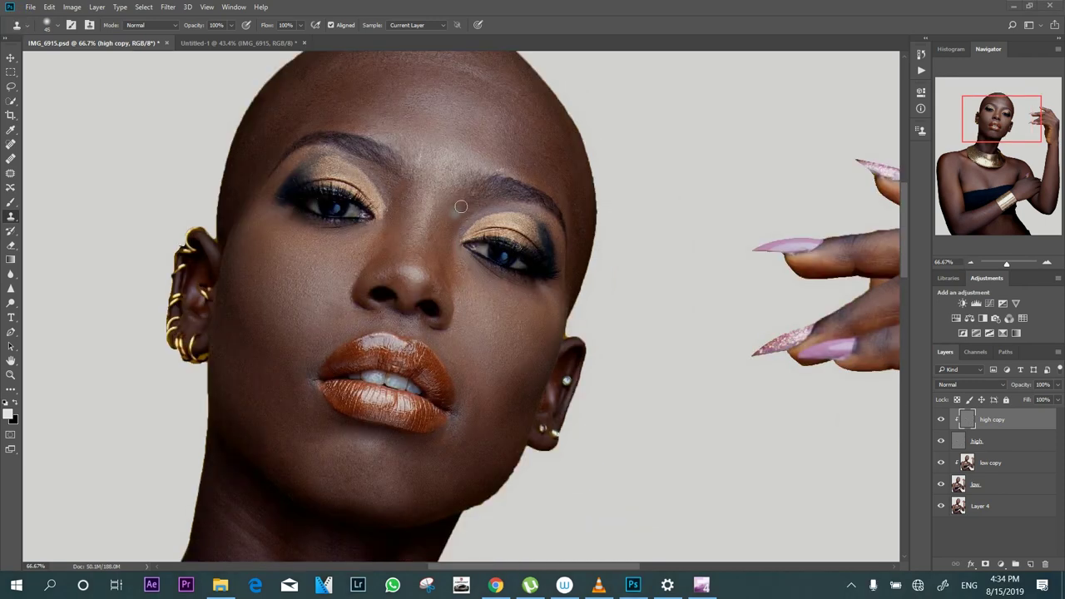
click(471, 203)
click(470, 201)
click(475, 195)
Clone clean skin texture over the nose bridge, the cheek on the pearl-studded ear's side and the chin.
click(436, 233)
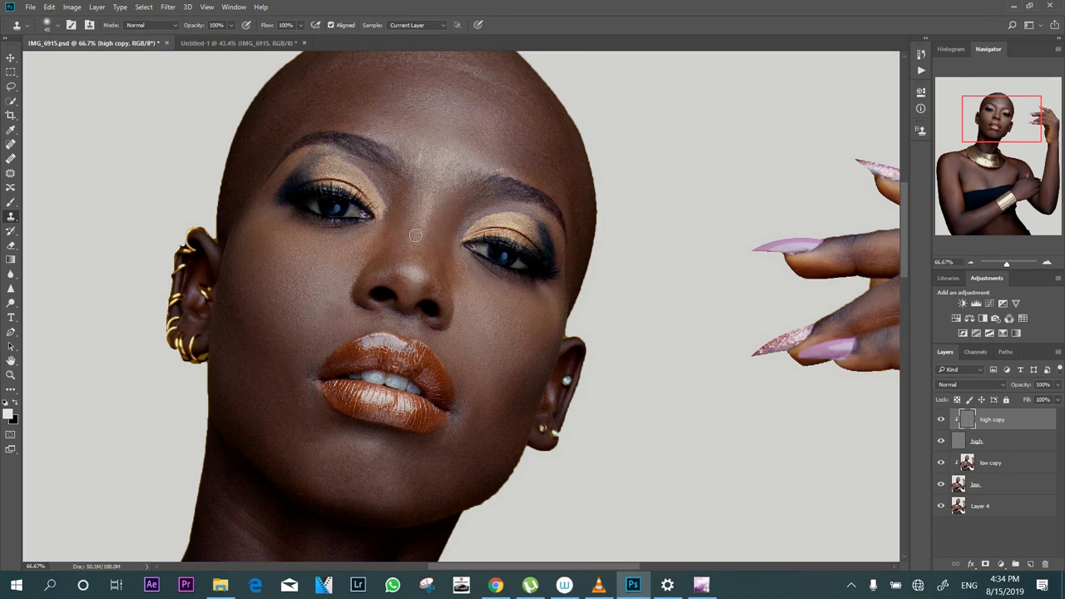
click(416, 234)
click(389, 237)
click(390, 213)
click(482, 382)
click(495, 336)
click(357, 468)
Sample clean skin near the brows at 100% zoom and clone it over the blemishes between the eyebrows.
drag(994, 126, 968, 79)
key(ctrl+1)
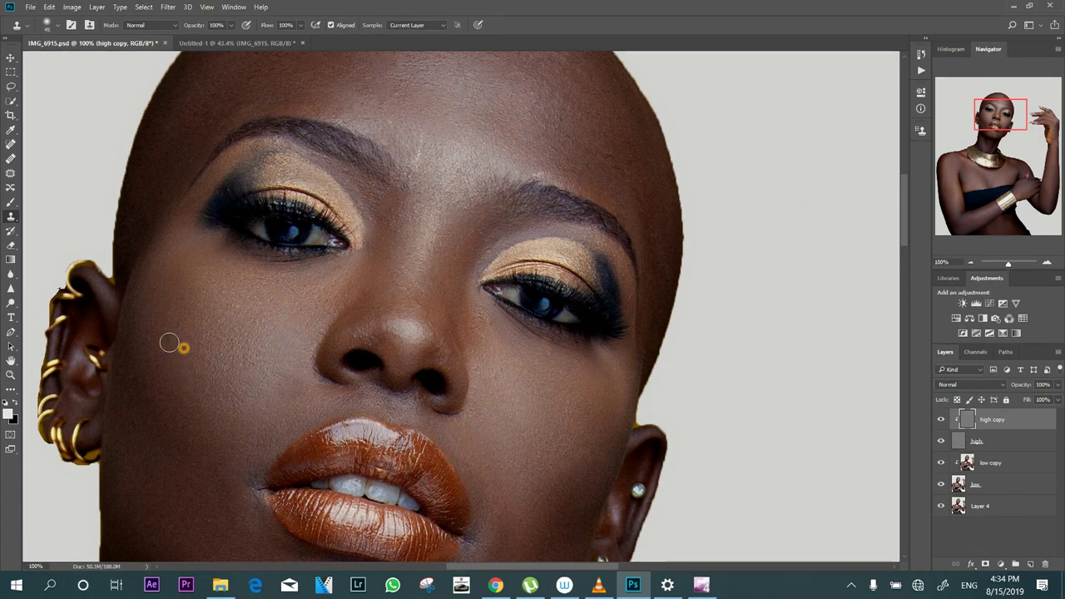
alt+click(407, 192)
click(411, 178)
click(423, 143)
click(422, 147)
Clone out the texture flaws beside the nose, below the inner corner of the eye on the pearl-studded ear's side.
click(479, 344)
click(496, 354)
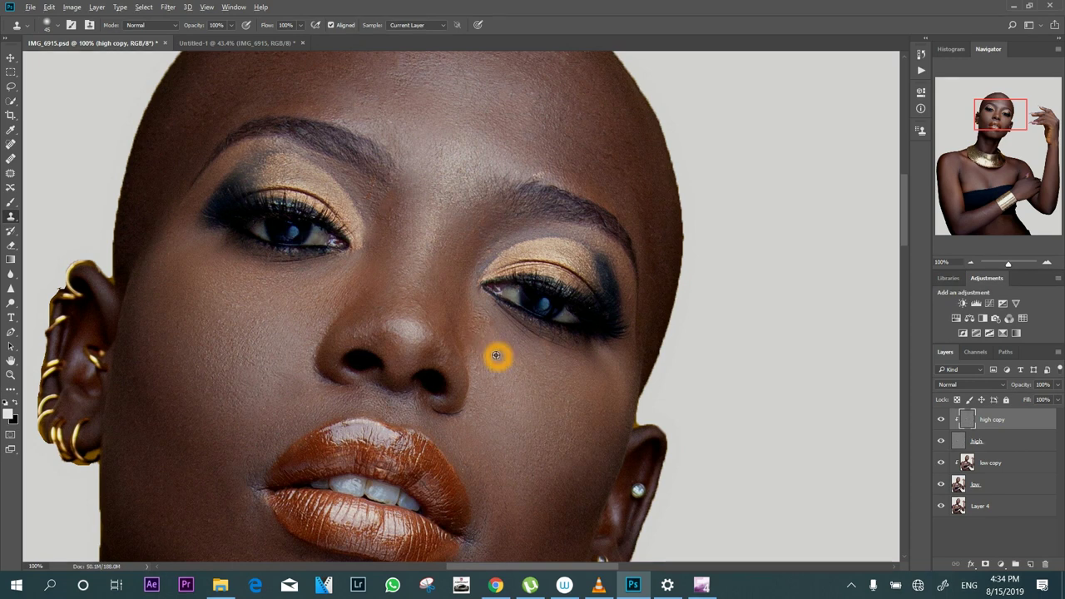
click(495, 355)
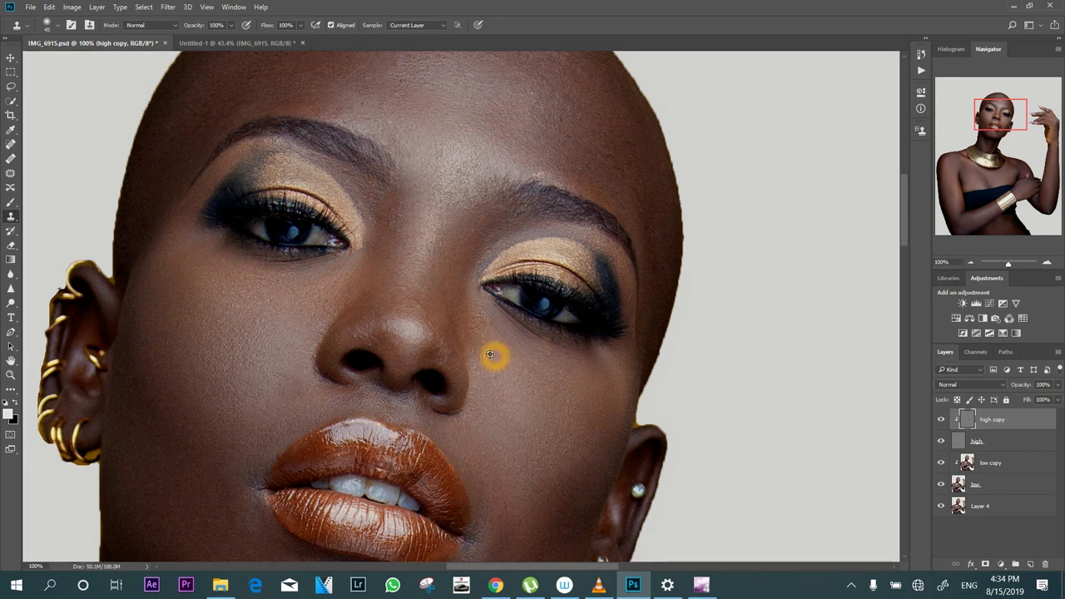
click(474, 313)
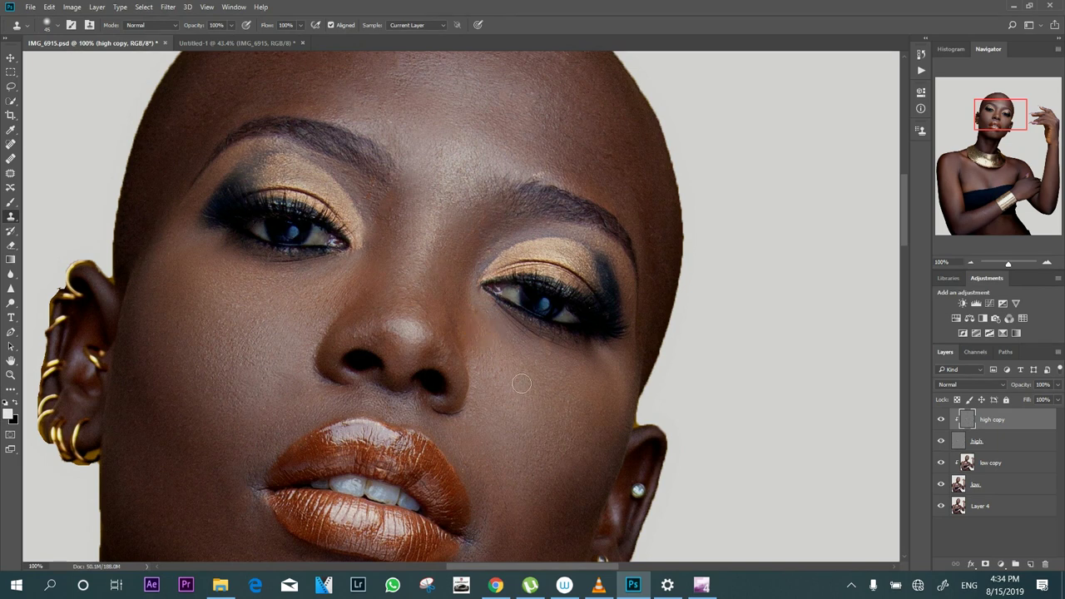
click(494, 376)
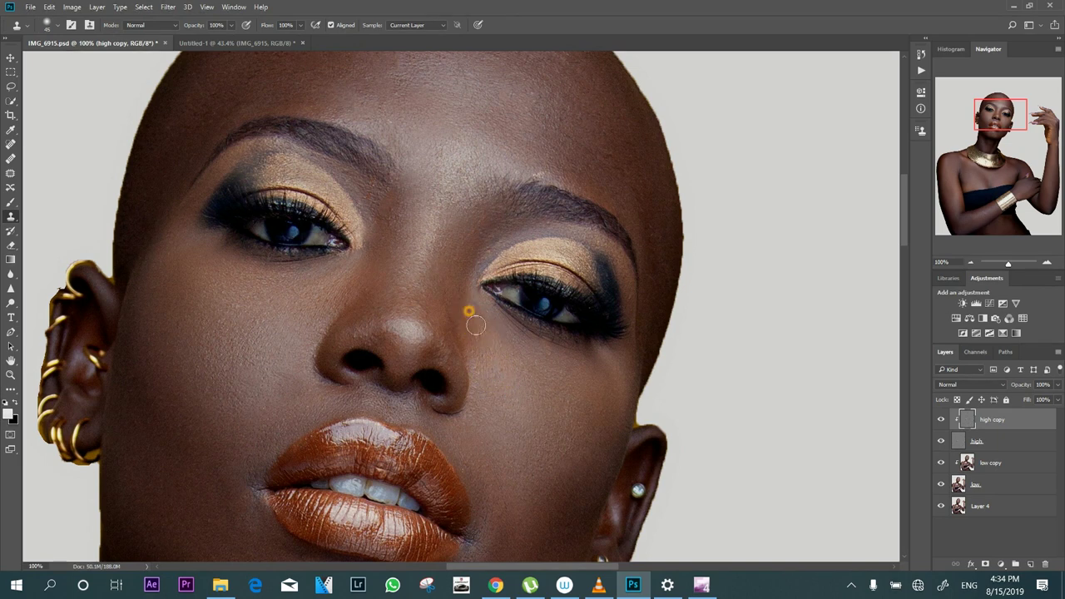
click(476, 331)
click(464, 303)
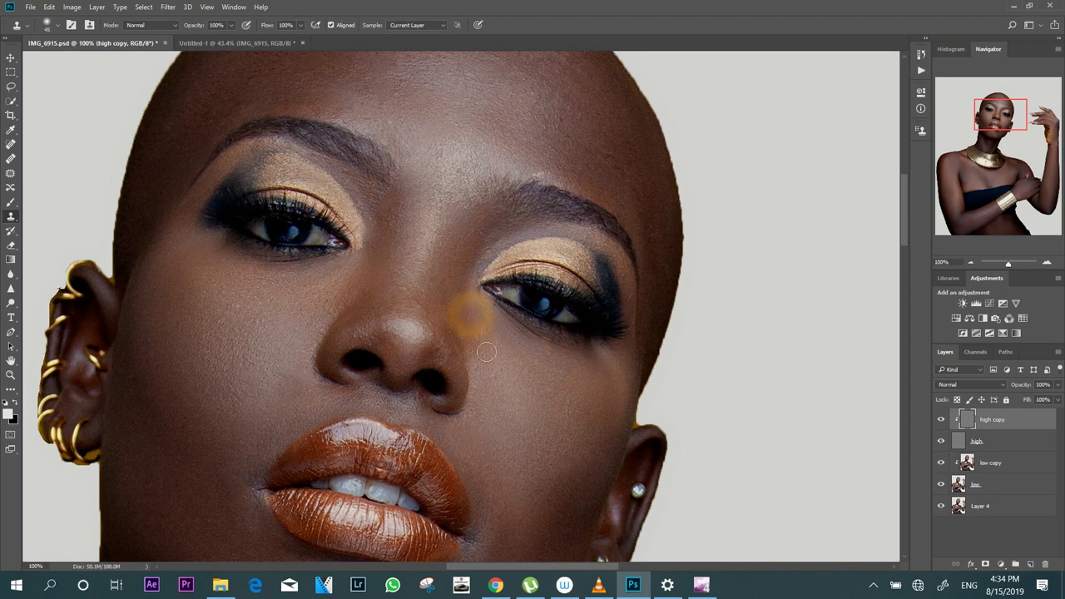
Clone sampled skin texture over the uneven spots on the side and bridge of the nose.
alt+click(374, 336)
click(369, 325)
click(352, 338)
alt+click(376, 320)
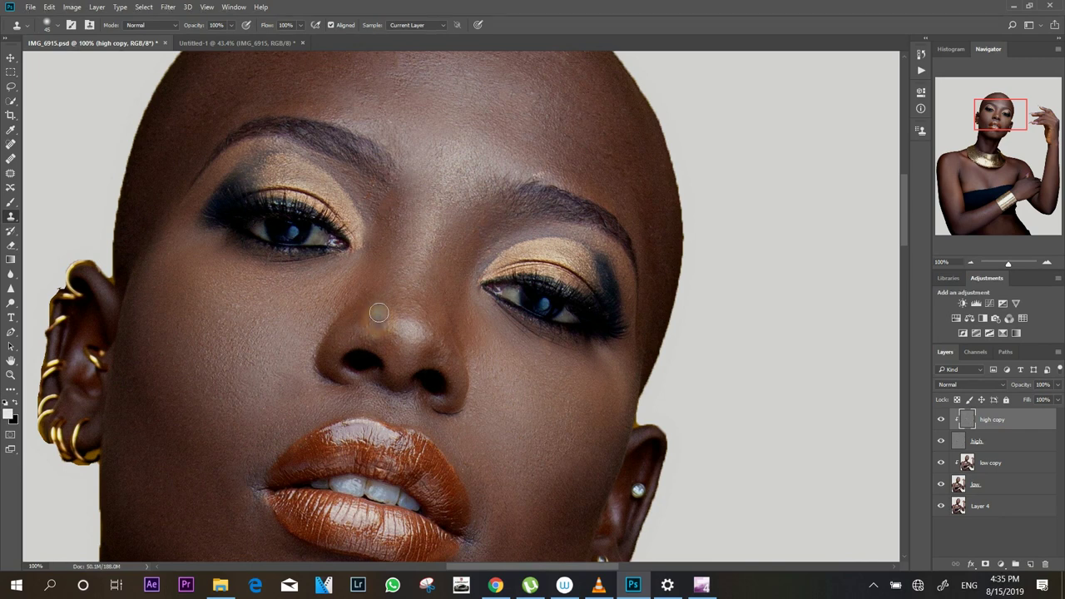
click(393, 301)
click(417, 310)
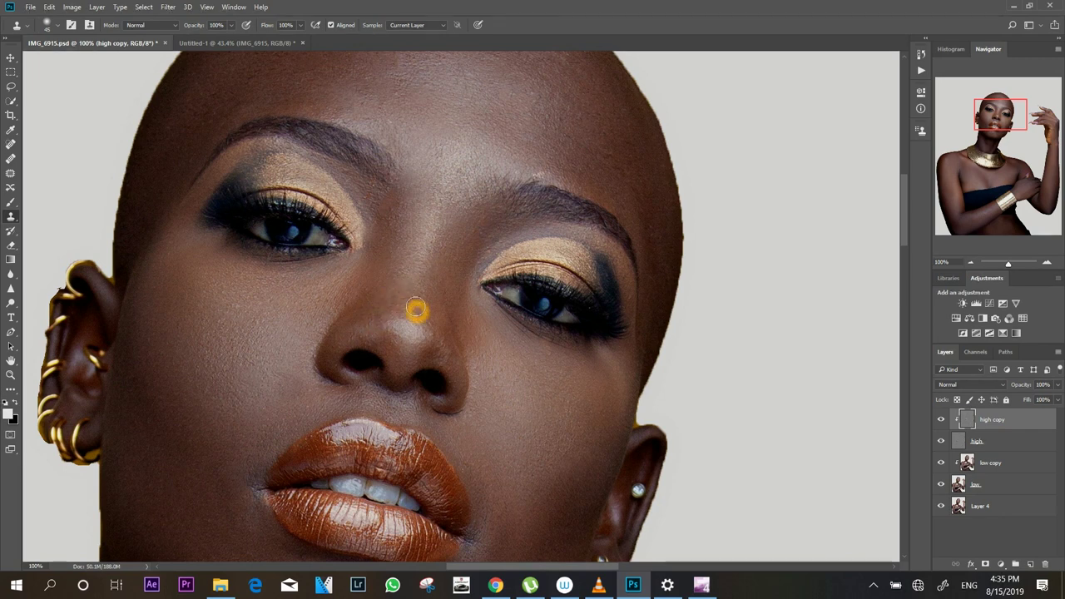
click(407, 273)
Clone out the small blemishes on the forehead above the eyebrow on the pearl-studded ear's side.
alt+click(591, 159)
click(616, 158)
click(623, 176)
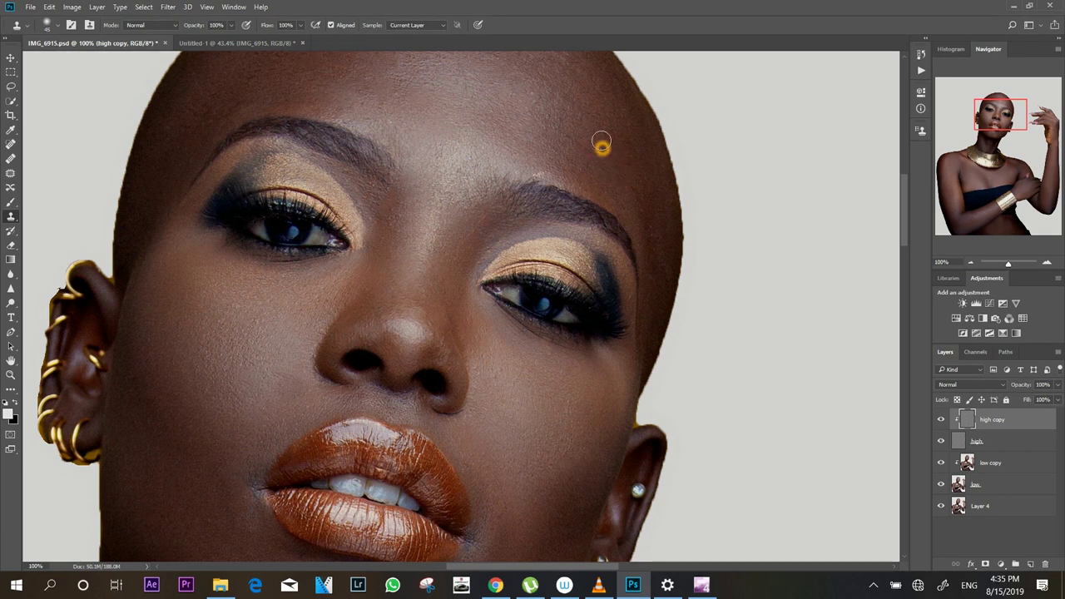
click(594, 120)
click(574, 139)
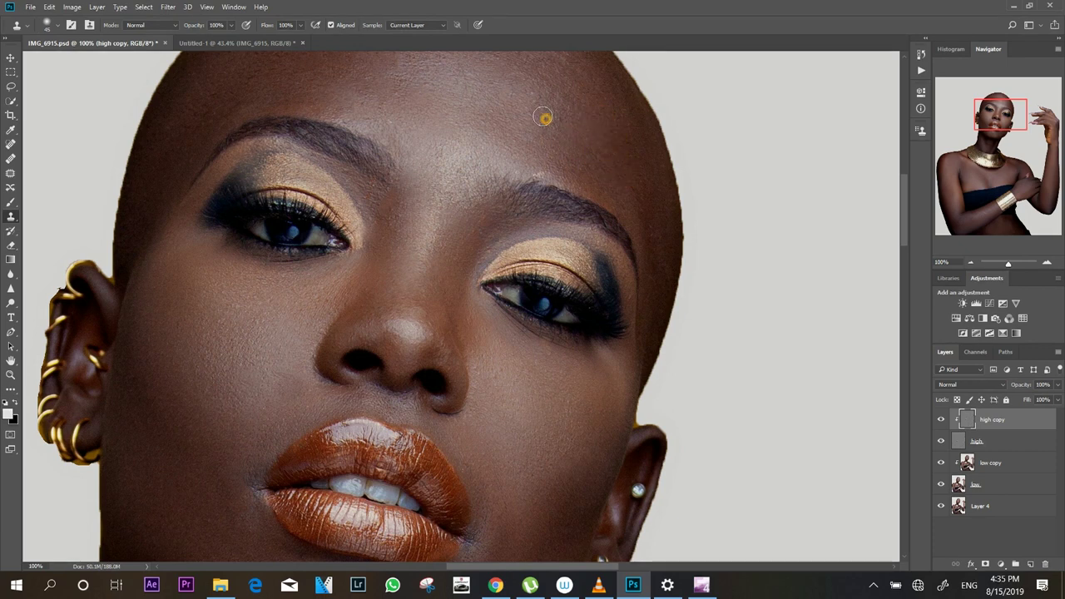
click(542, 119)
Clone out the skin marks on the shoulder beside the dark edge of the gold necklace.
drag(998, 125, 993, 169)
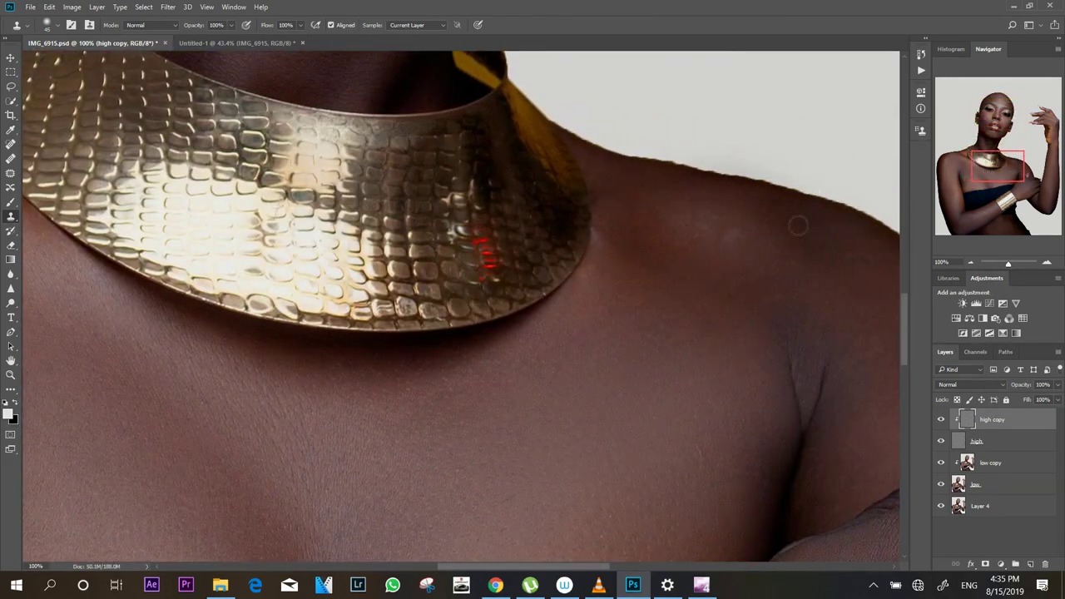
click(748, 259)
click(735, 243)
click(713, 239)
click(706, 219)
Clone smoother skin texture over the bumpy area of the chest just above the strapless top.
drag(992, 166, 969, 190)
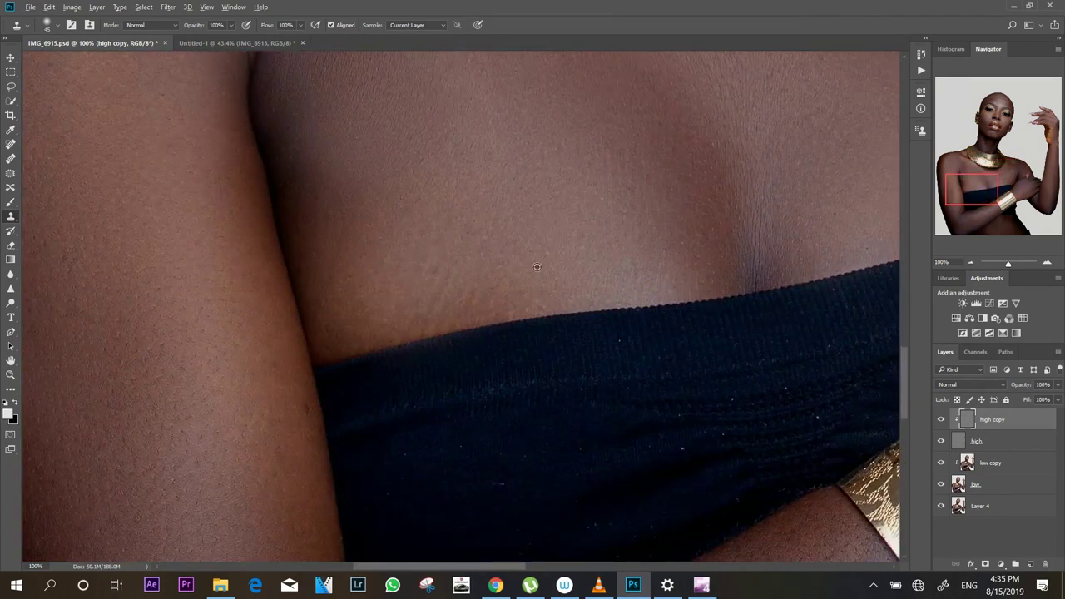
click(452, 280)
click(419, 316)
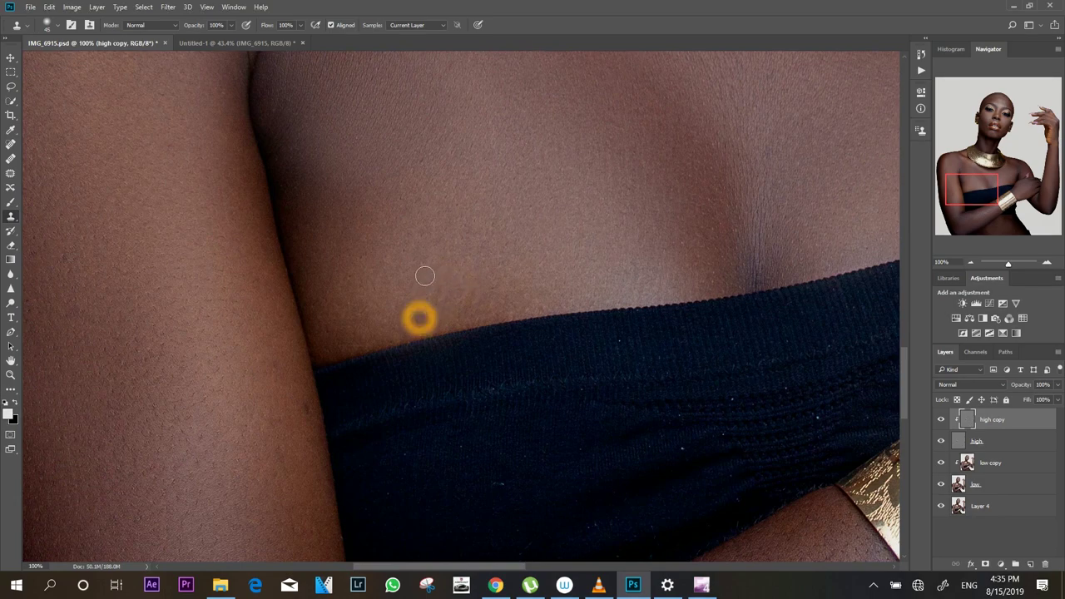
click(415, 318)
click(438, 307)
Clean the texture flaws on the cheek toward the gold-ringed ear and just above the nose tip.
drag(965, 198, 1005, 110)
click(695, 471)
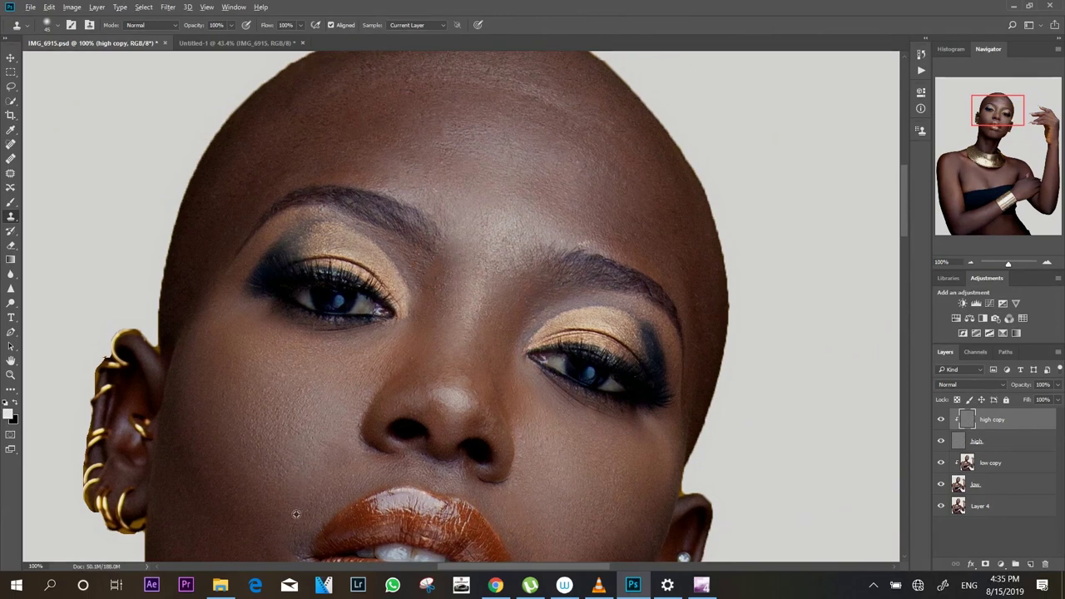
click(331, 459)
click(335, 452)
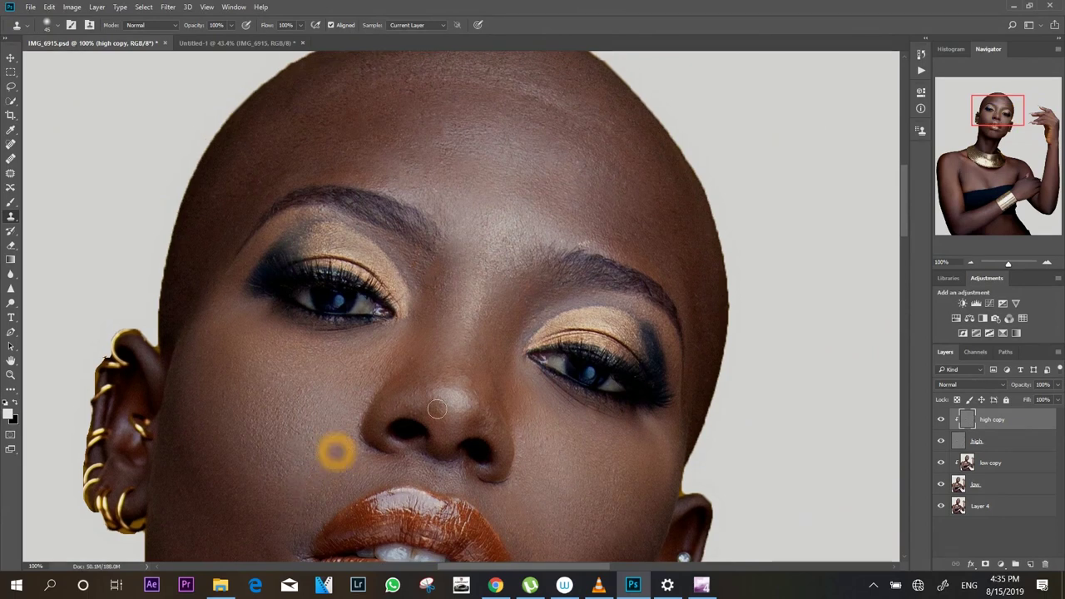
click(473, 380)
click(461, 379)
click(468, 363)
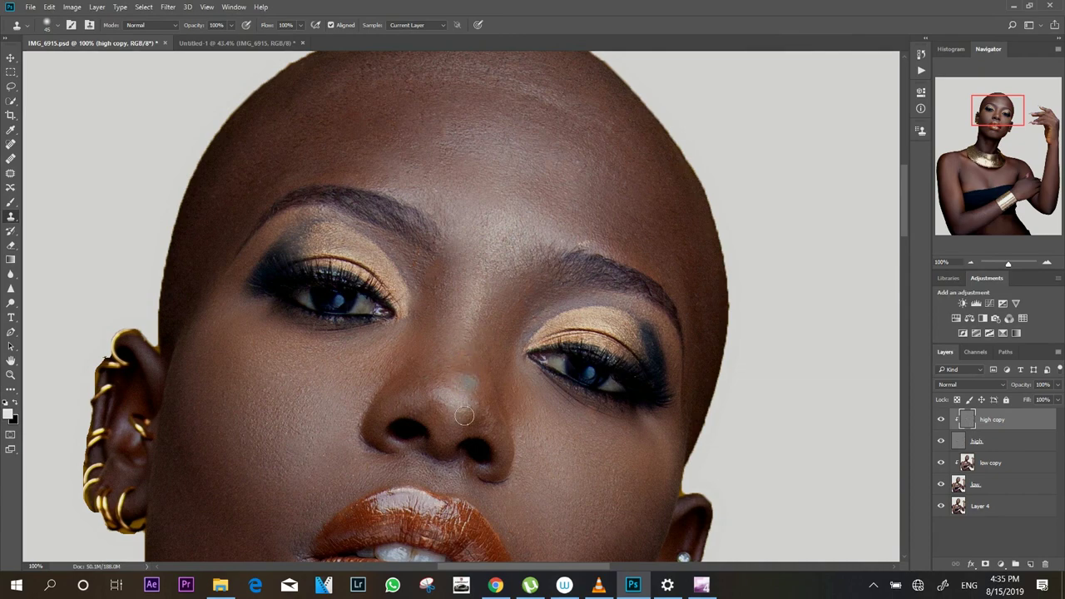
Toggle the high copy layer's visibility to compare the full portrait before and after texture cleanup.
drag(1011, 113, 1002, 125)
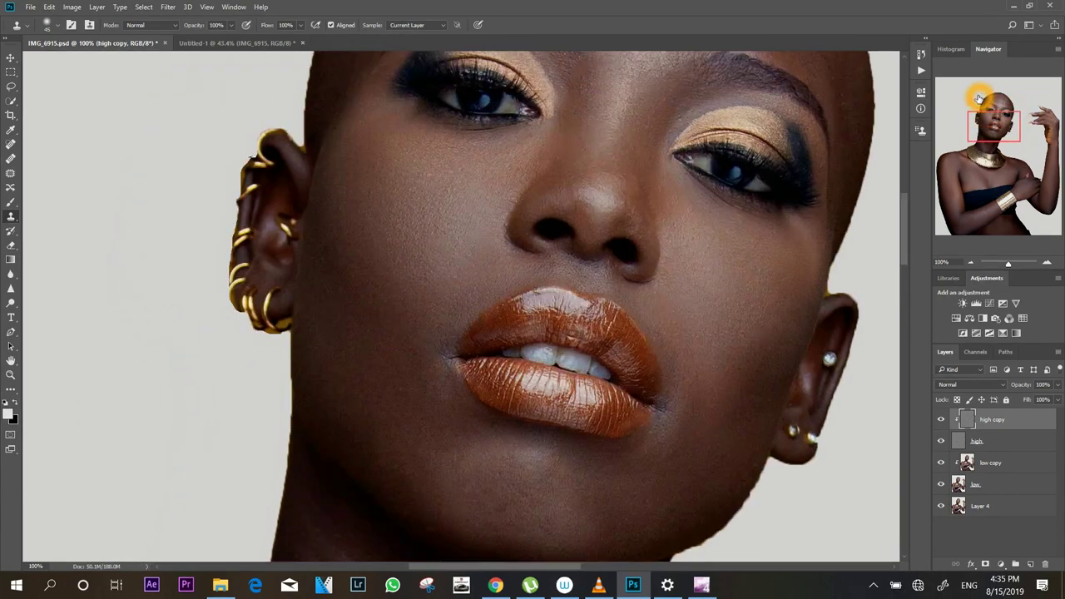
key(ctrl+0)
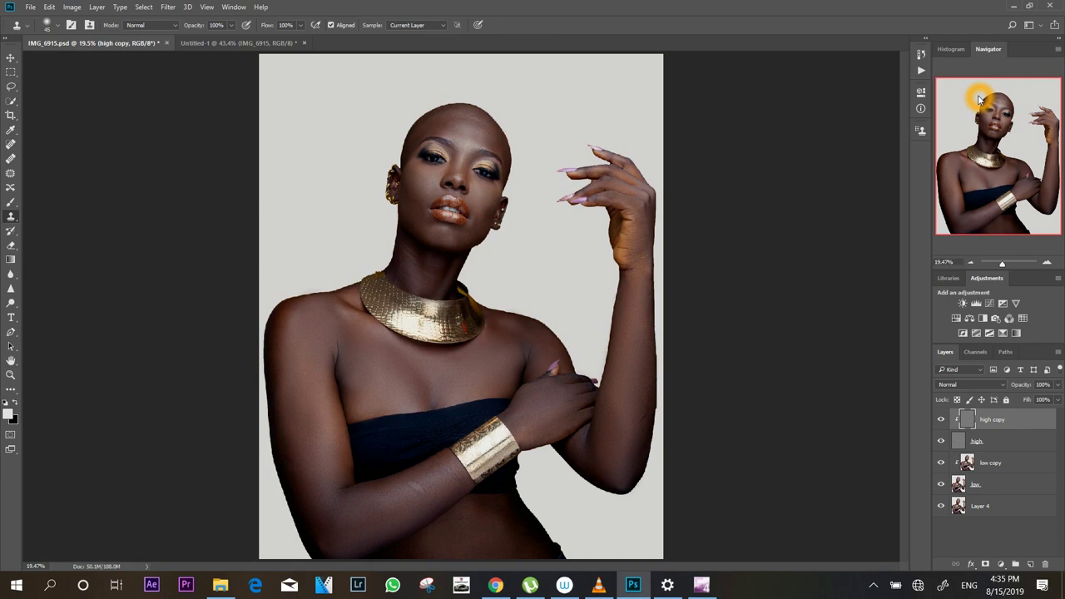
click(941, 422)
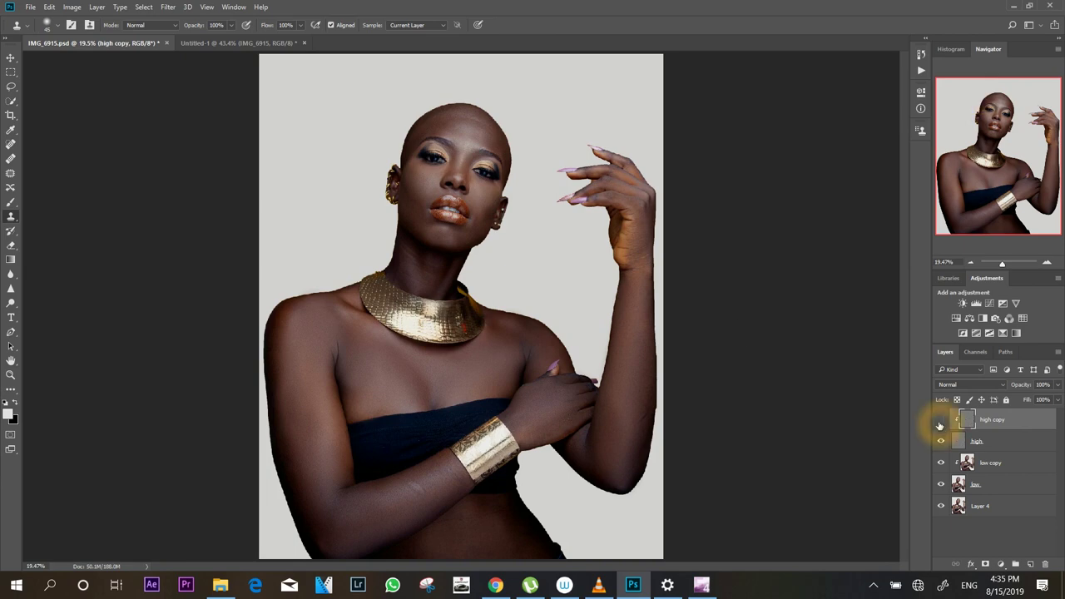
click(941, 422)
click(941, 422)
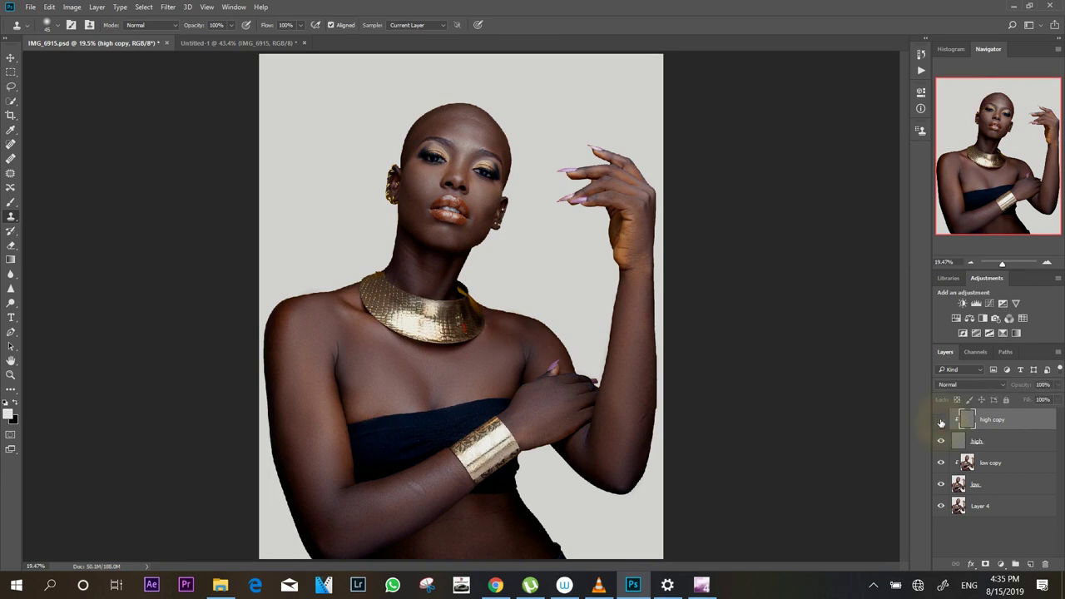
click(941, 422)
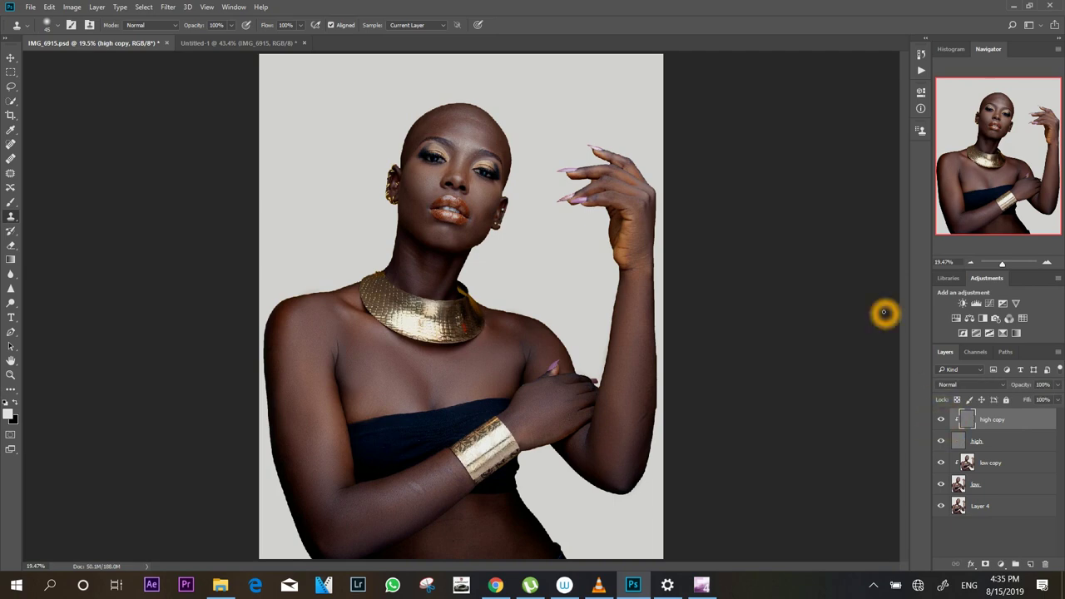
Compare the face close-up with the high copy layer's texture cleanup hidden and shown.
key(ctrl+plus)
key(ctrl+plus)
key(ctrl+plus)
key(ctrl+plus)
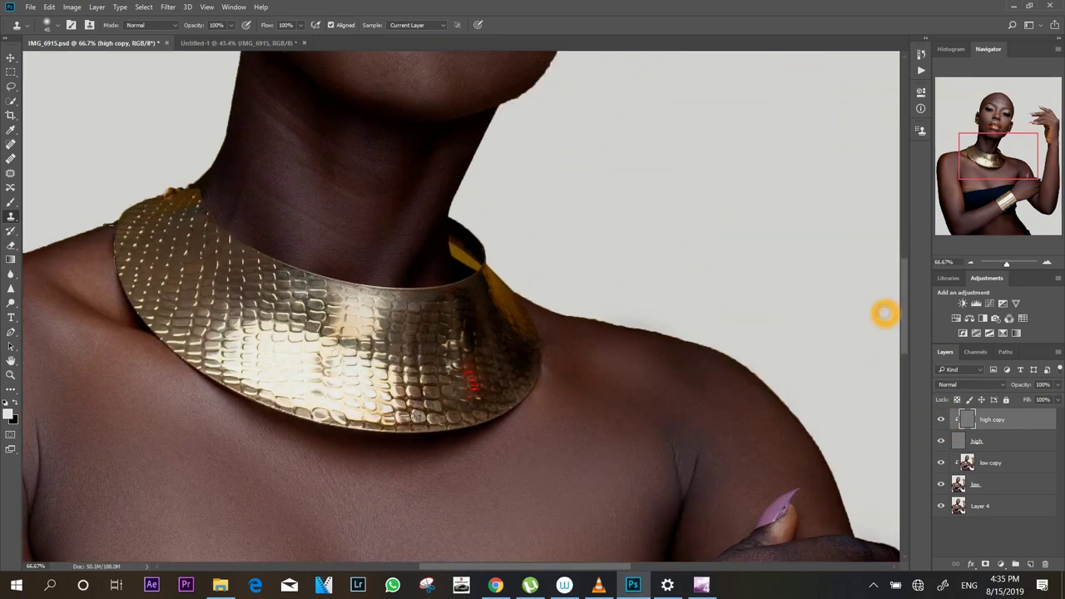
drag(1003, 167, 1013, 126)
click(941, 421)
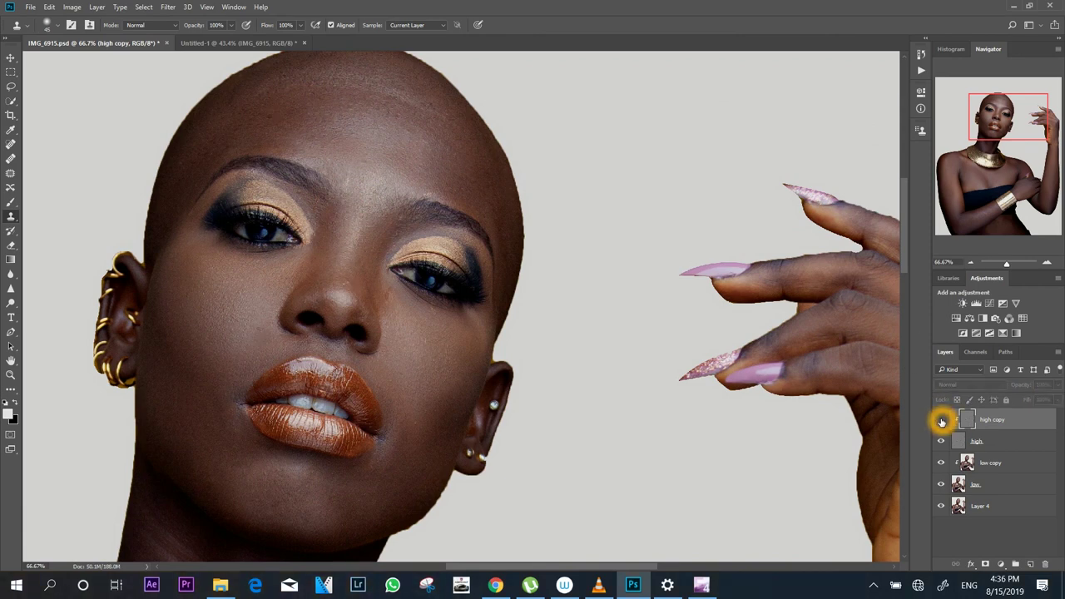
click(941, 422)
click(941, 421)
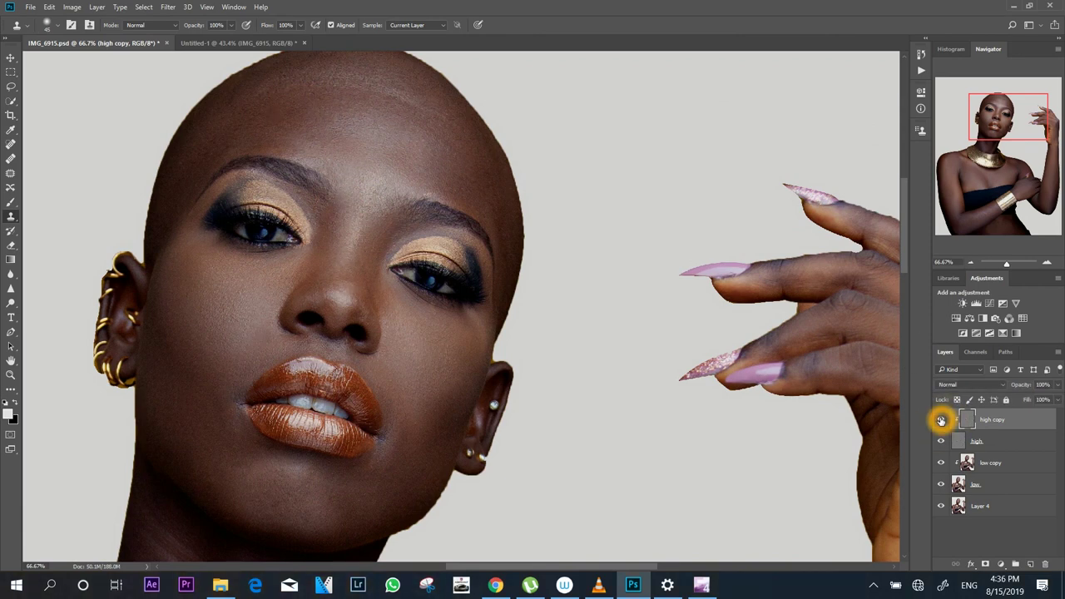
click(941, 421)
key(ctrl+0)
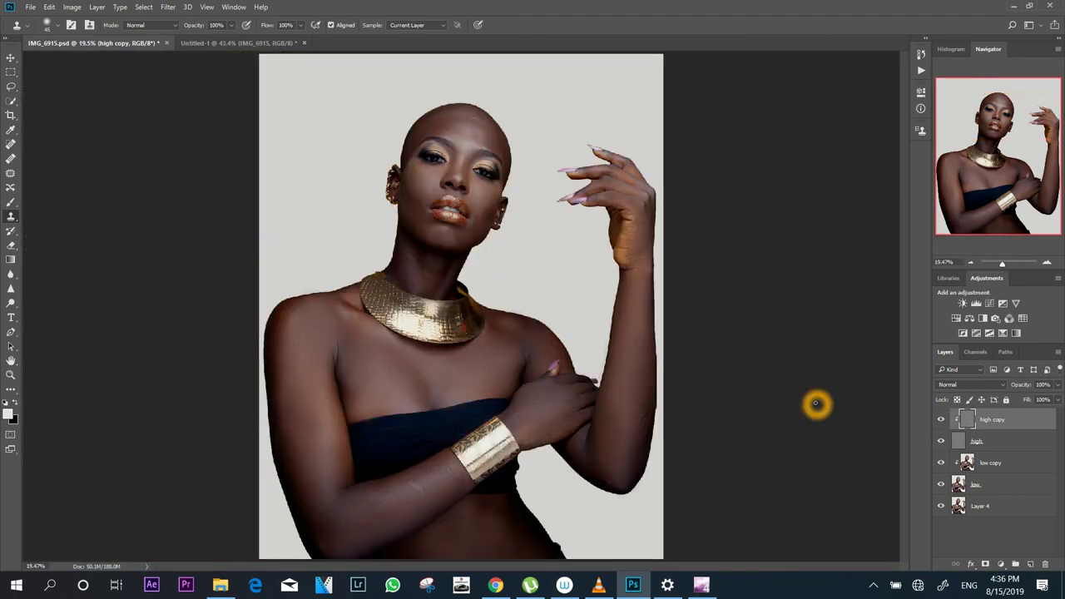
Group the high copy, high, low copy and low layers together above Layer 4.
shift+click(1021, 489)
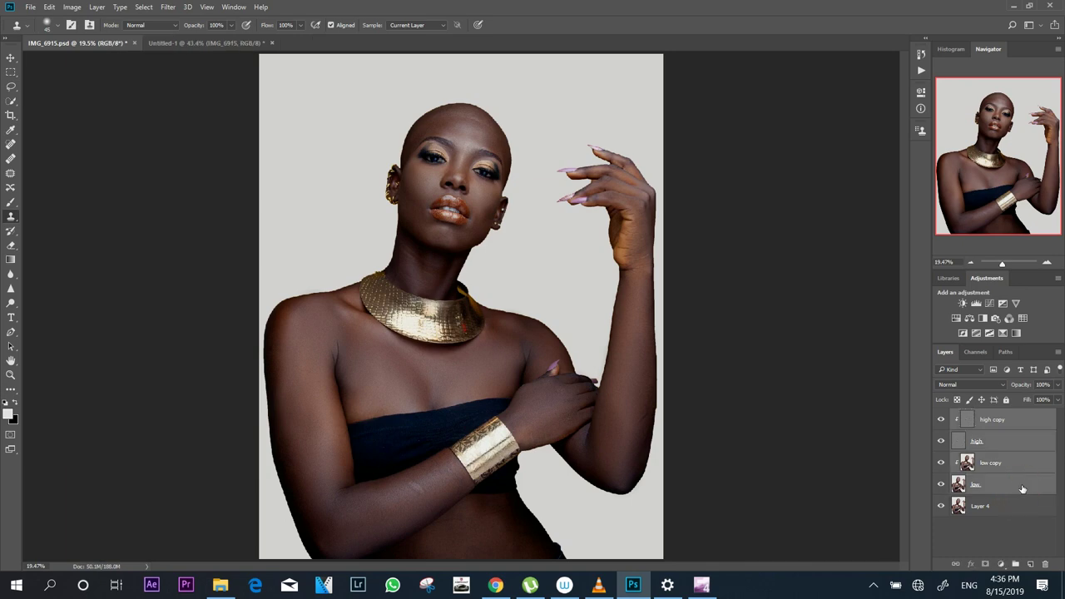
click(1021, 423)
click(1018, 428)
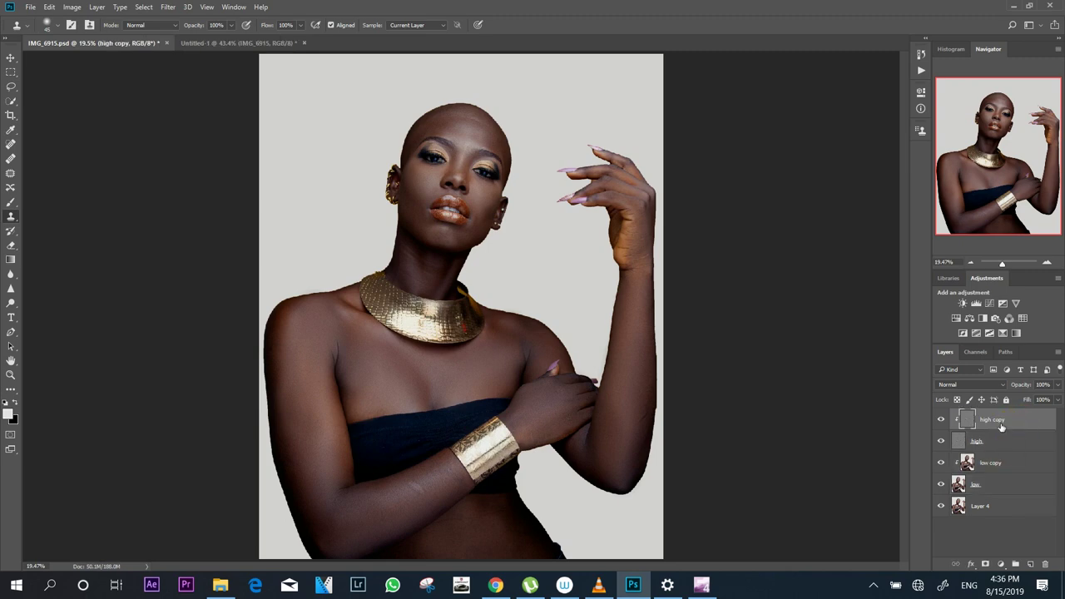
click(1012, 490)
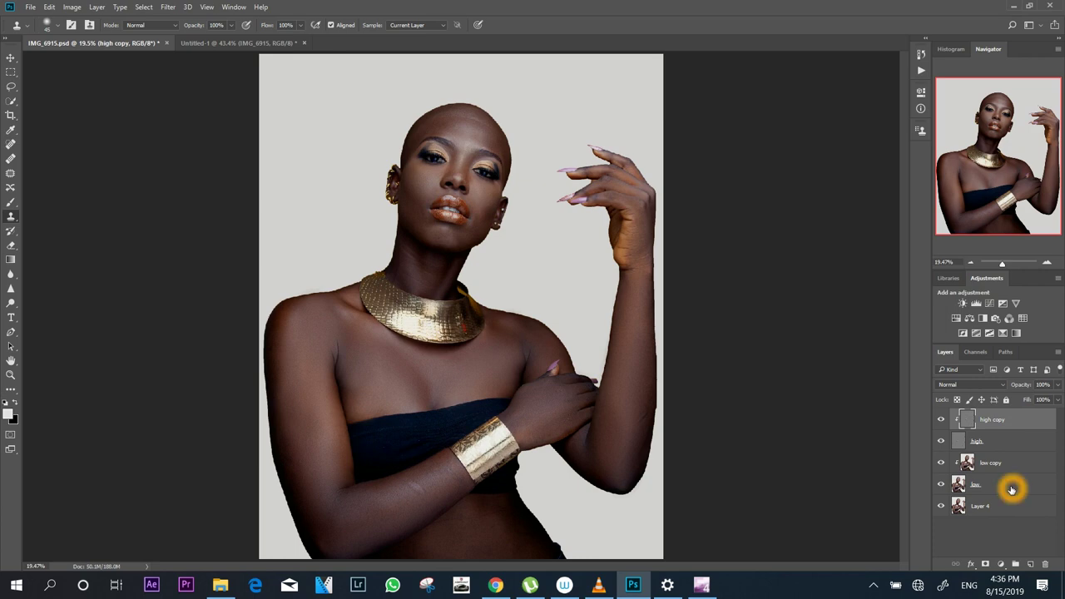
click(1004, 492)
click(1003, 491)
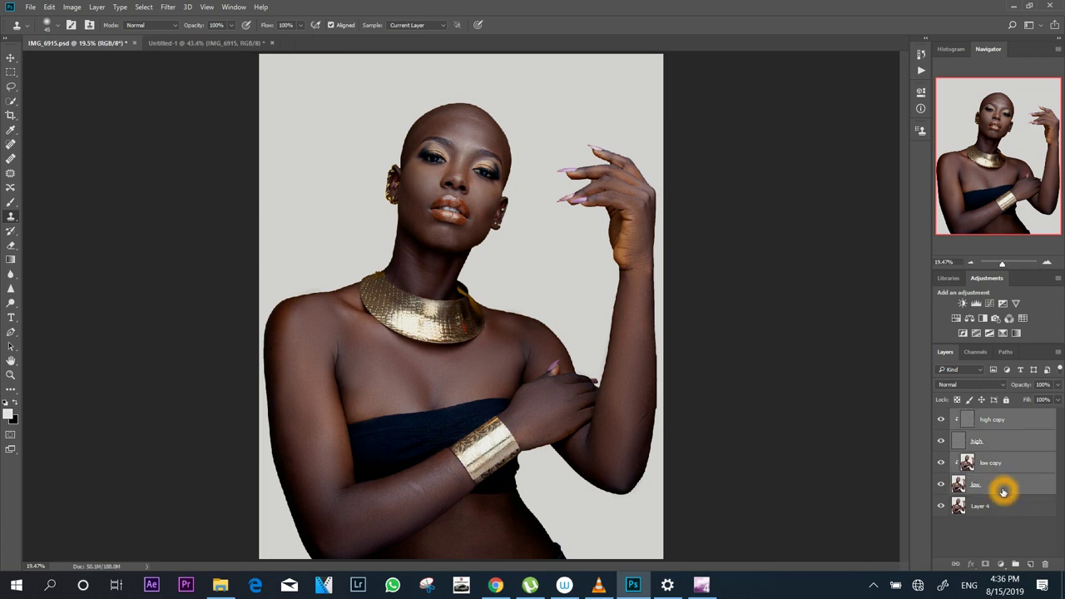
click(1001, 496)
key(ctrl+g)
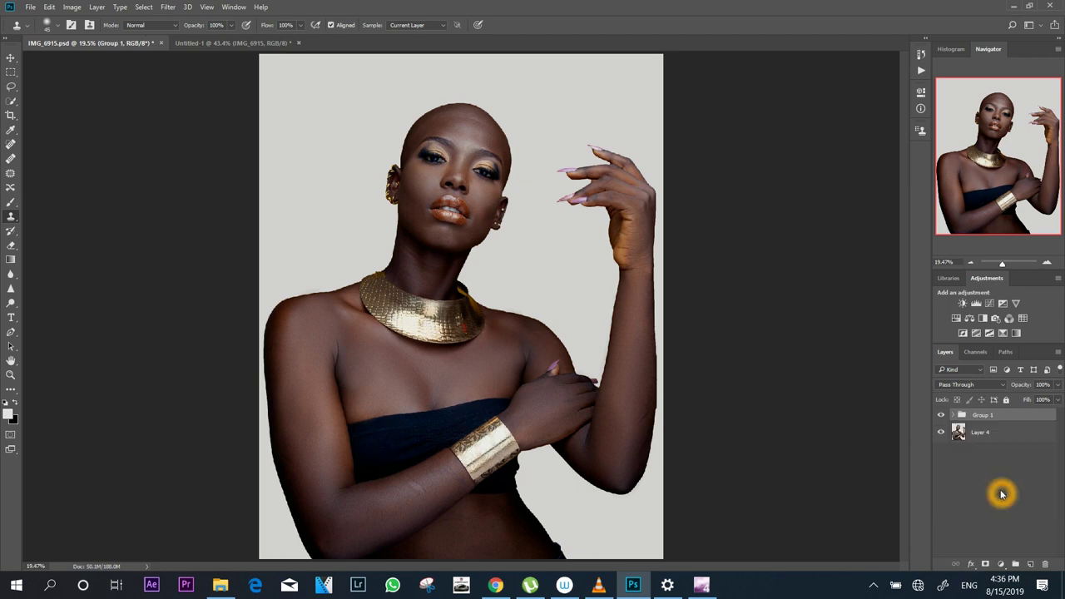
Rename the new frequency separation group FS and check its visibility.
double_click(981, 416)
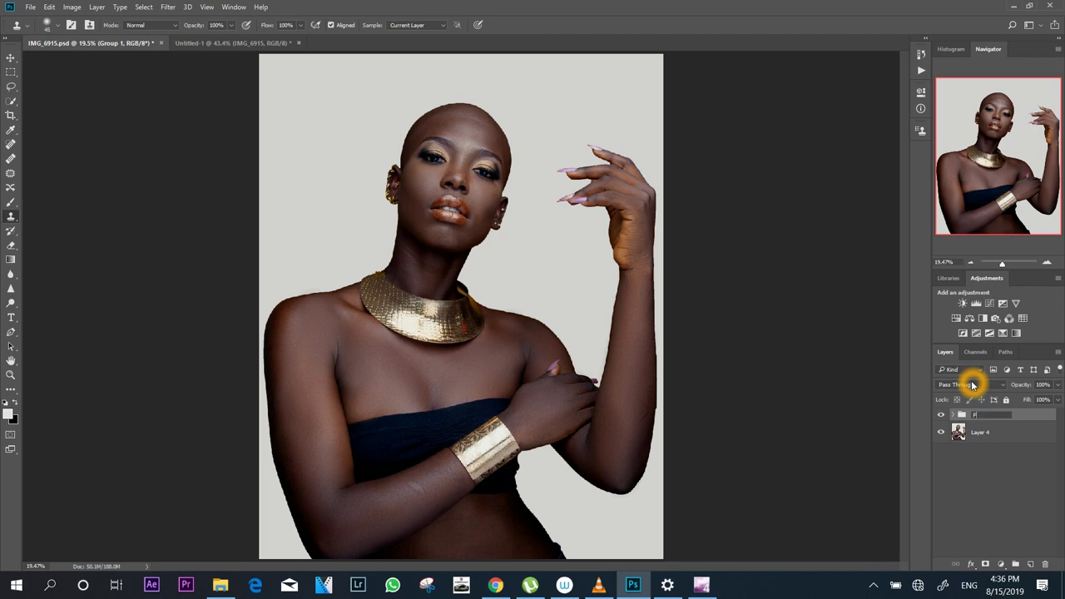
key(Return)
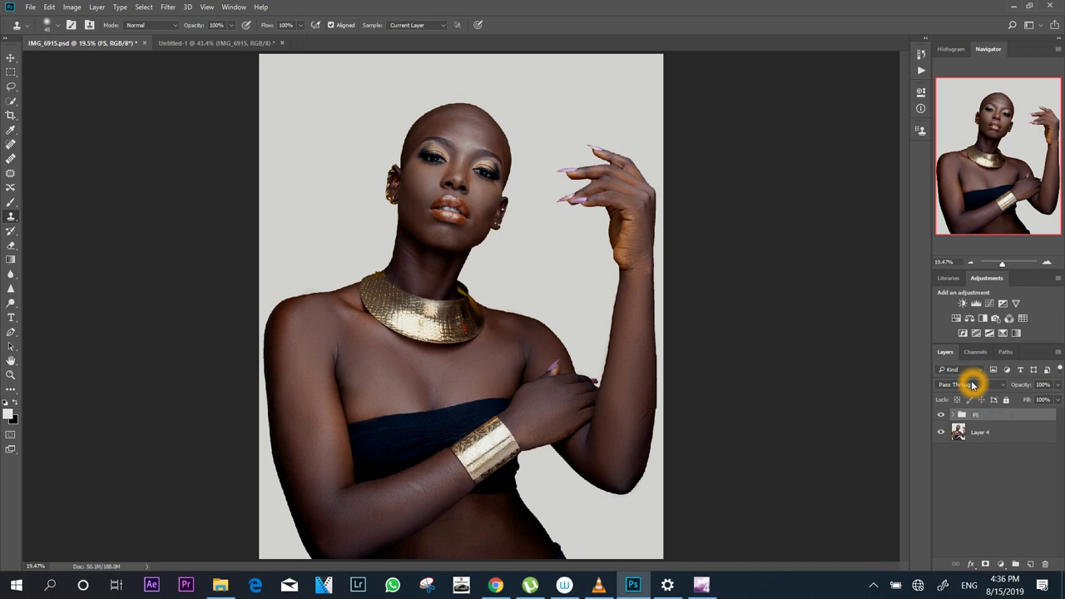
click(942, 415)
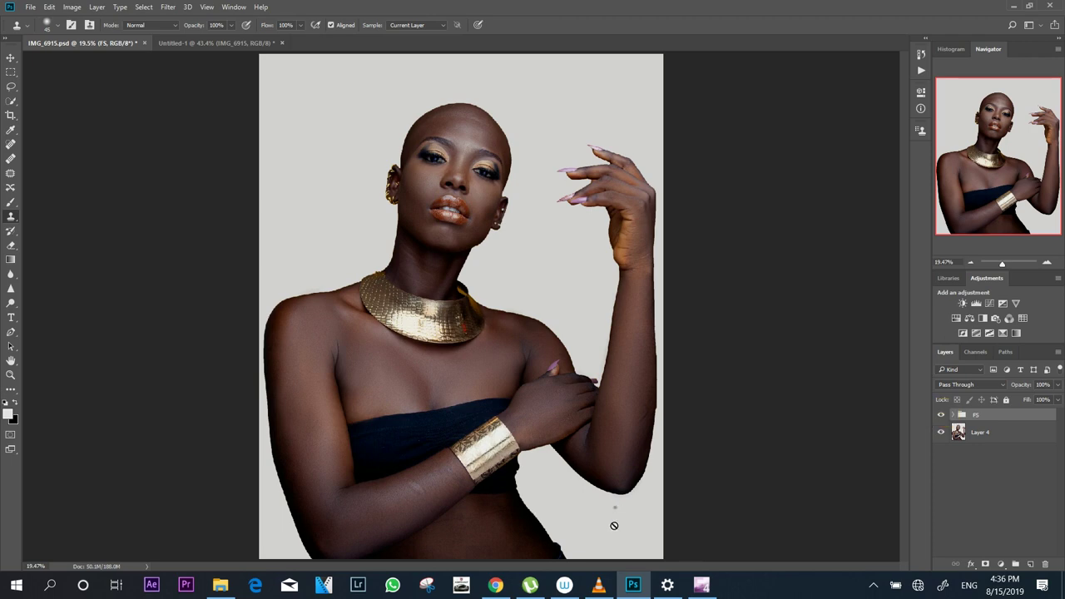
Add a Curves adjustment layer above the FS group and name it burn.
click(1001, 566)
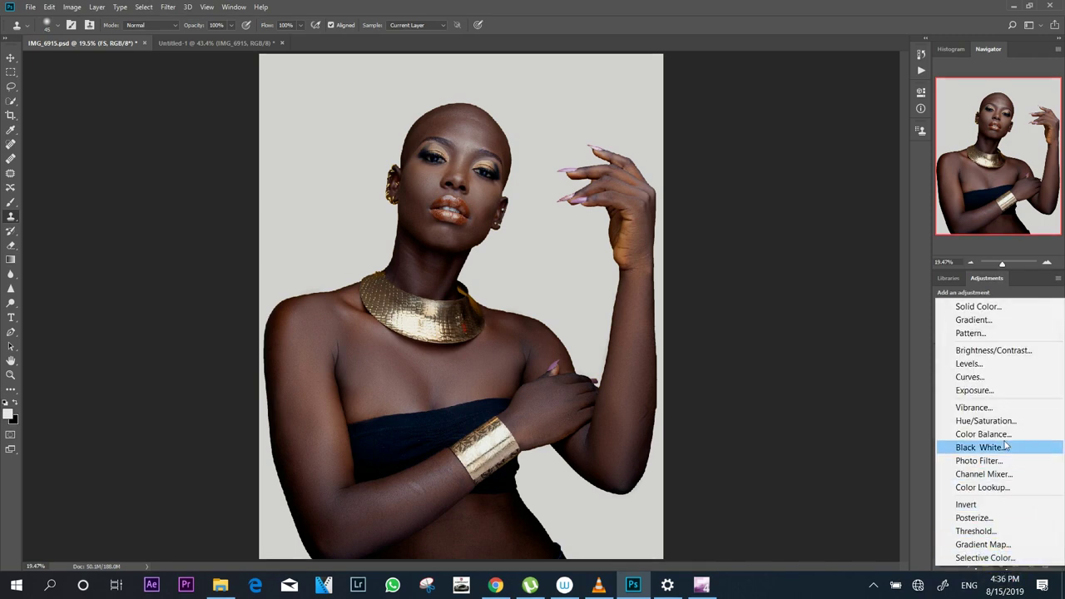
click(1002, 377)
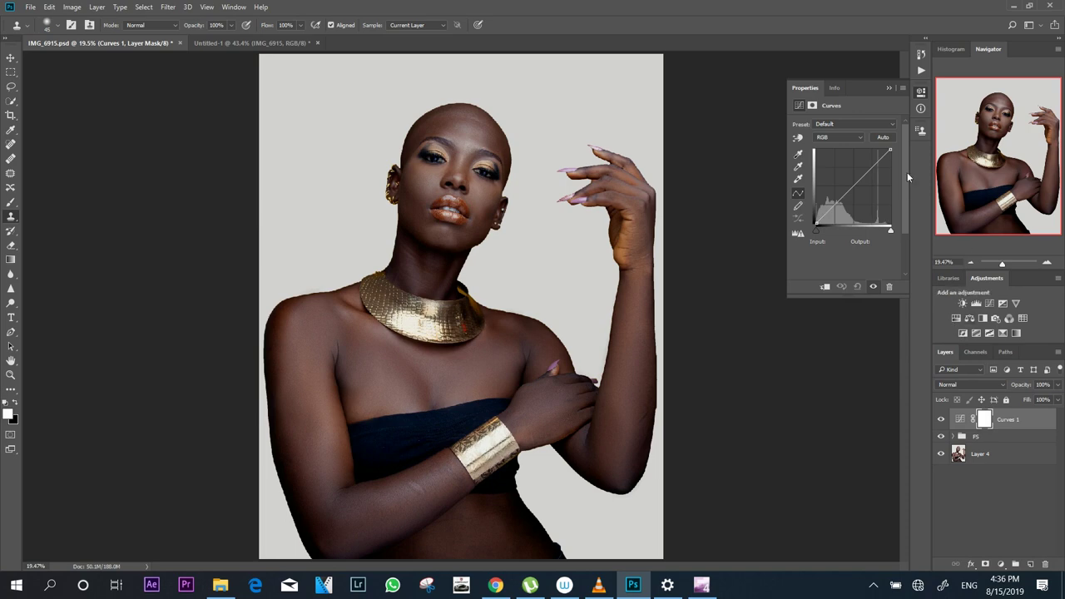
click(888, 88)
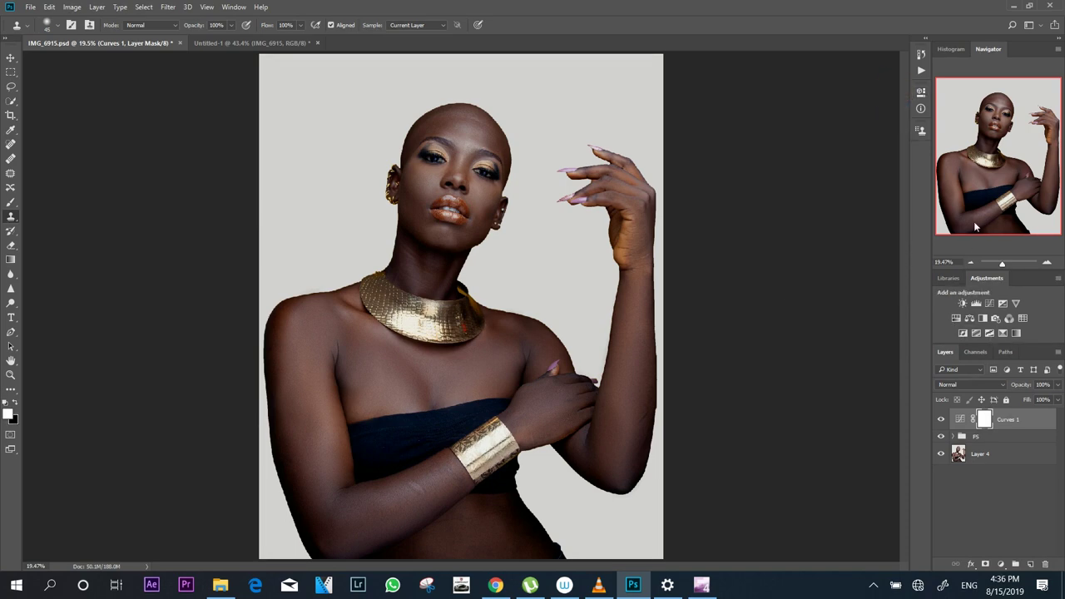
click(994, 422)
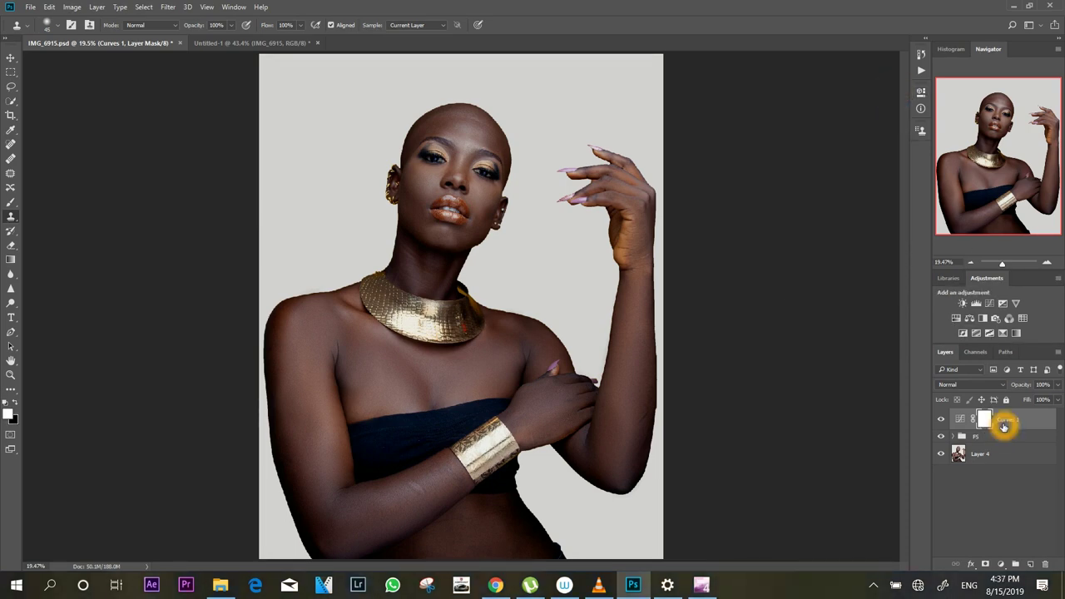
double_click(1007, 422)
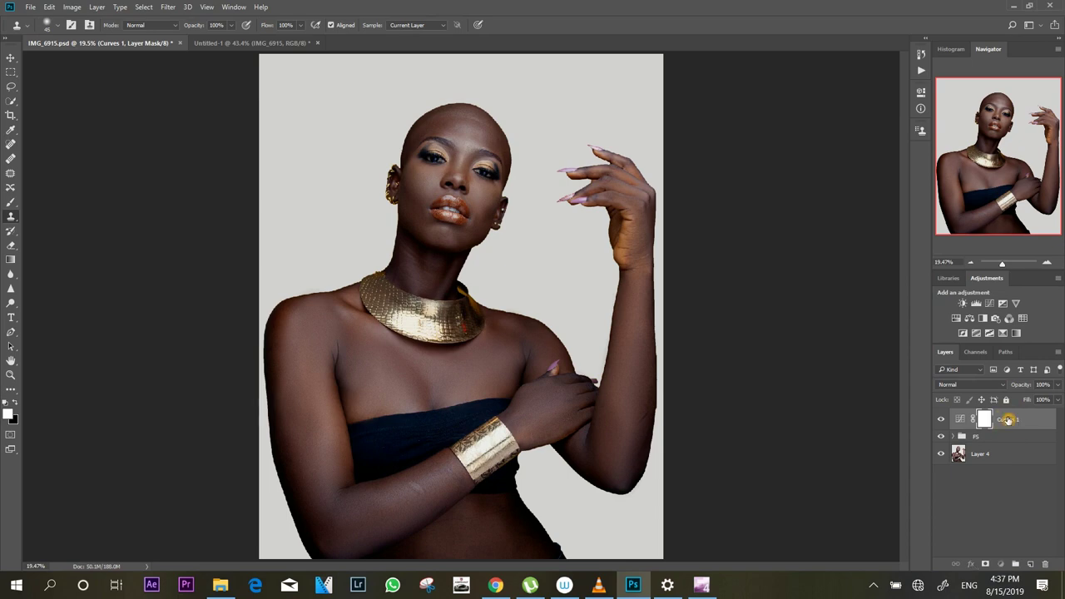
click(887, 259)
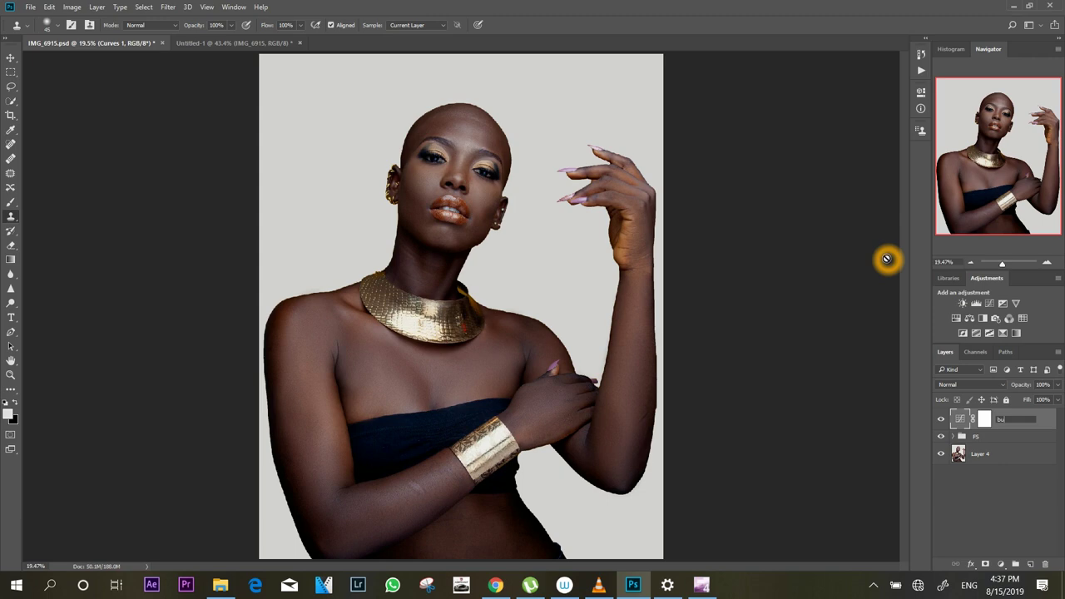
key(Return)
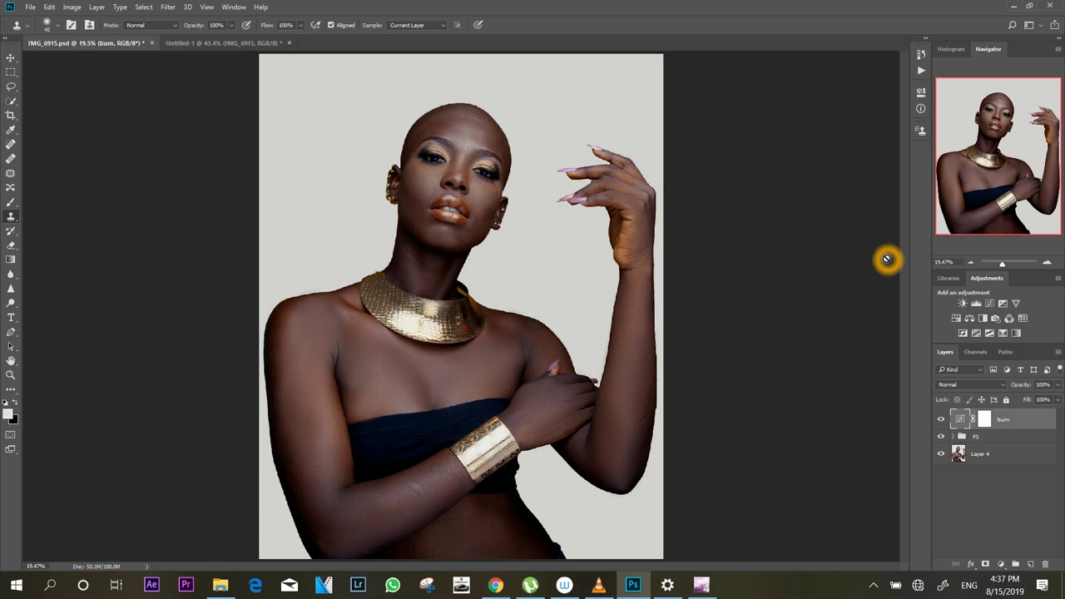
Set the burn layer's blend mode to Multiply.
click(984, 419)
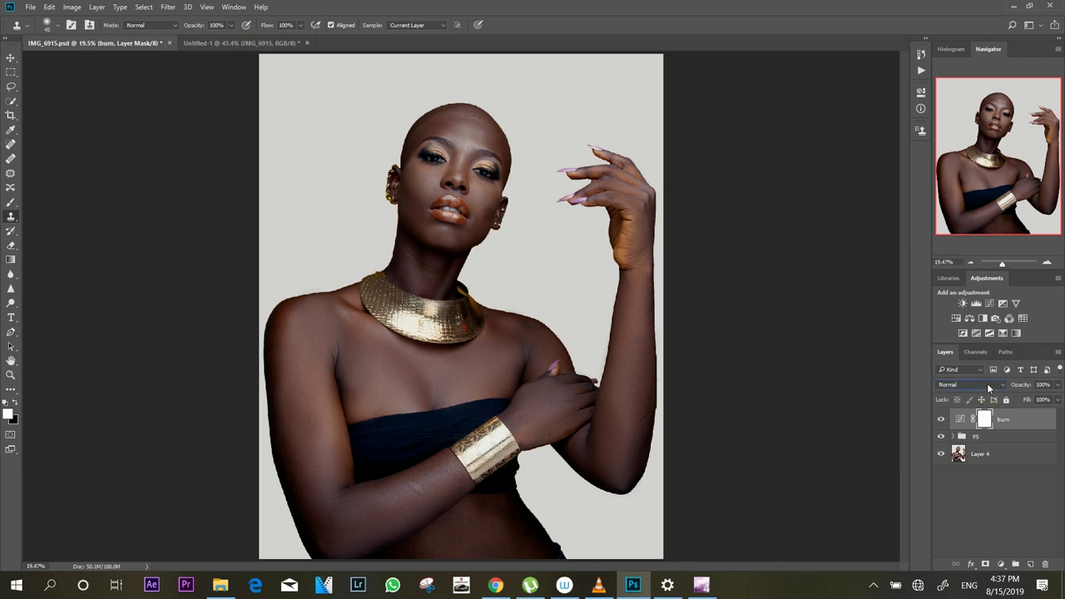
click(987, 385)
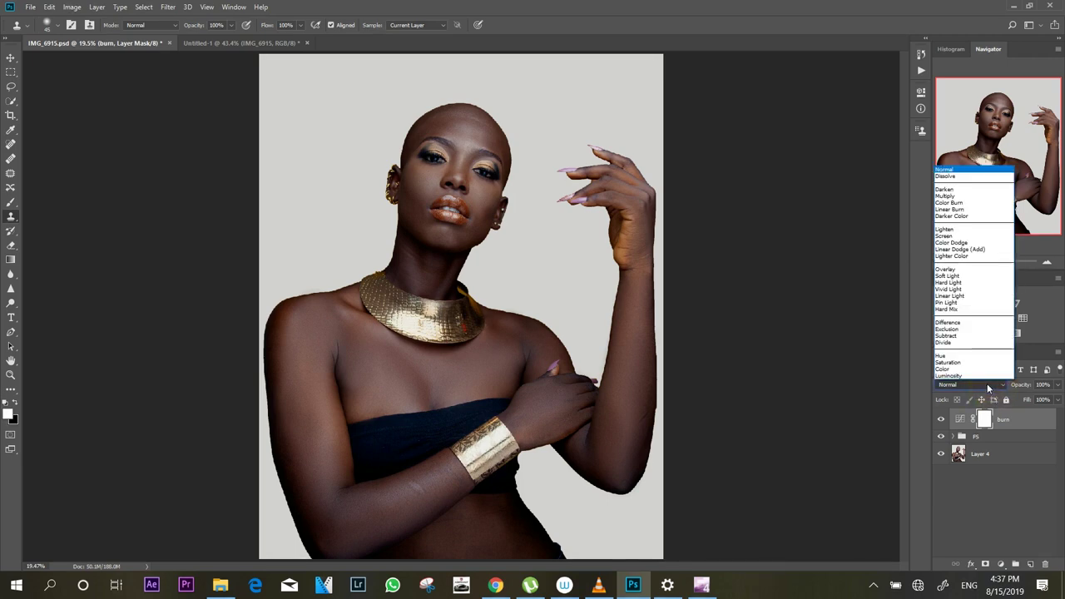
click(961, 196)
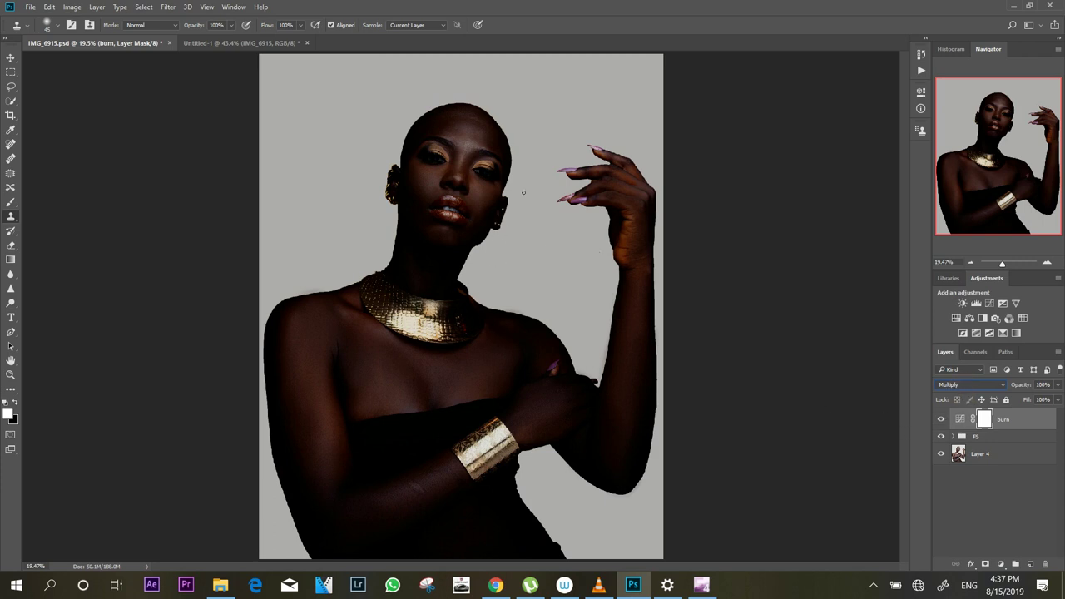
alt+click(457, 270)
click(468, 292)
click(439, 137)
click(1027, 428)
click(938, 352)
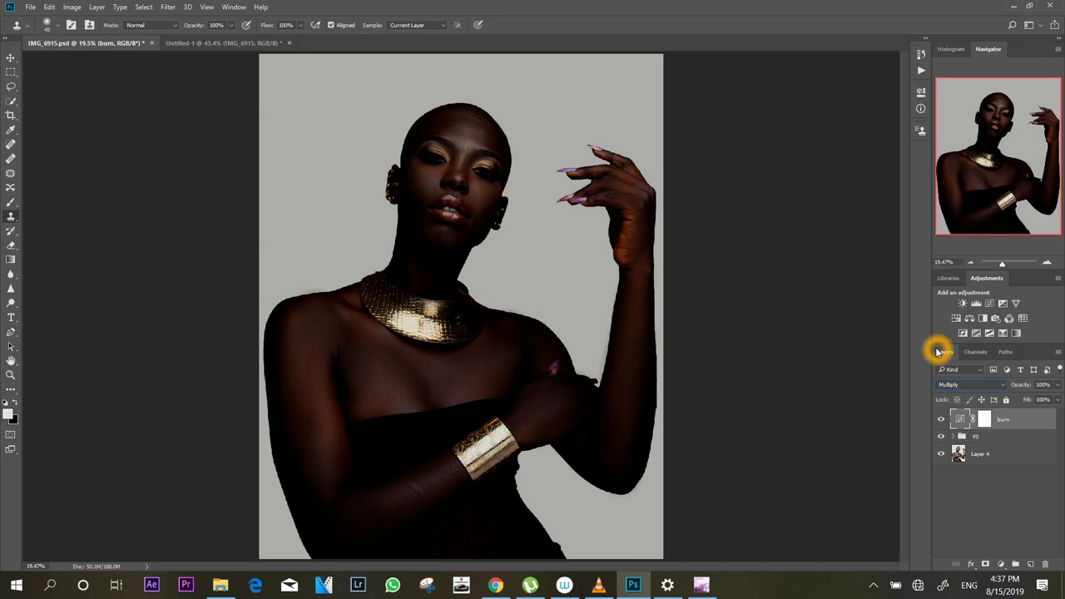
Invert the burn layer's mask to black so the darkening is hidden.
click(984, 420)
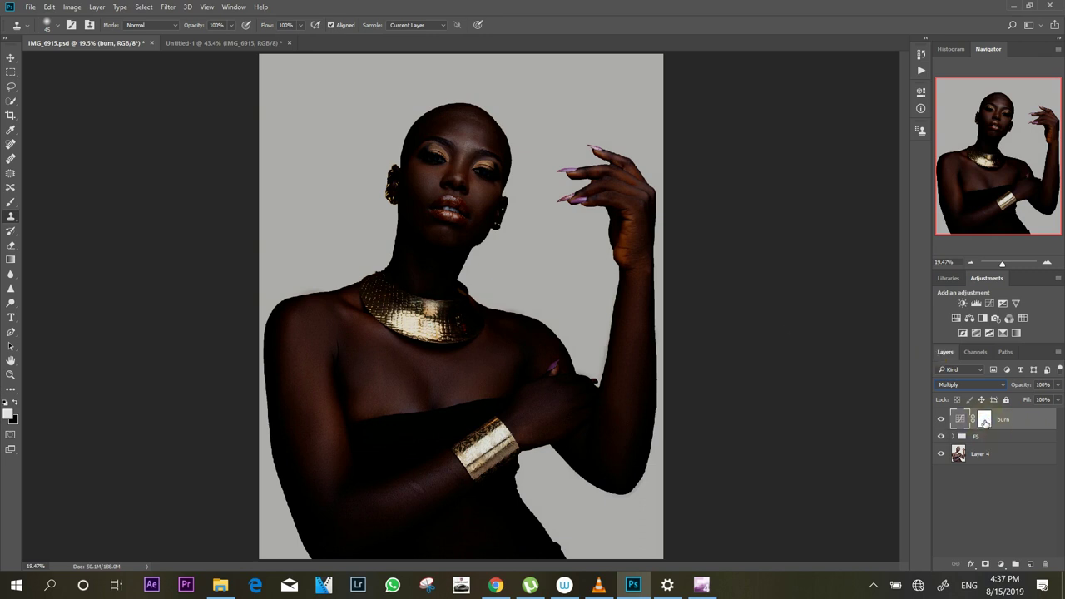
key(ctrl+i)
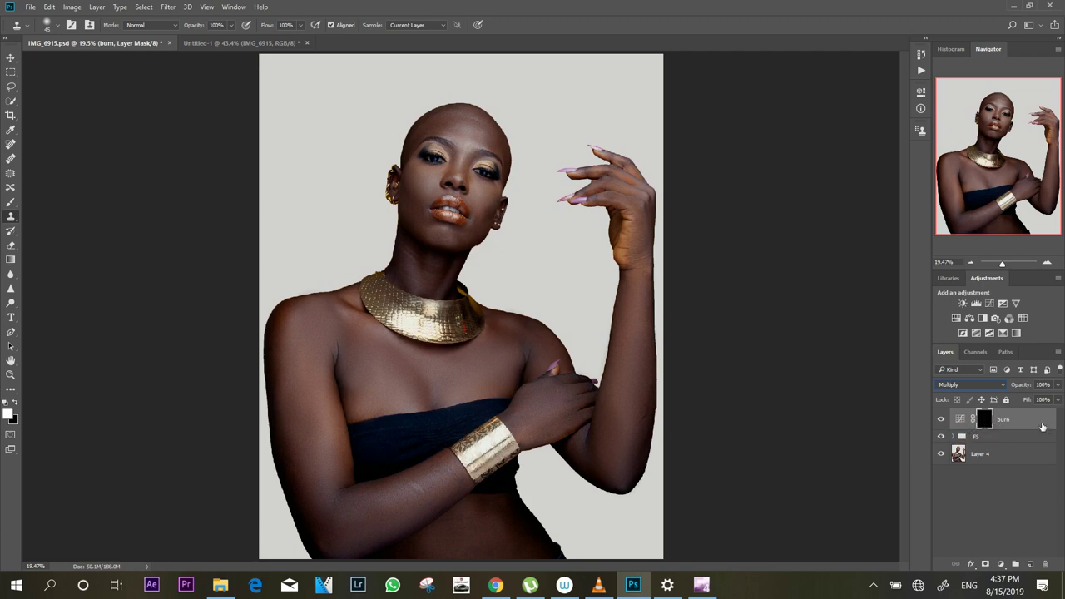
click(989, 419)
Add another Curves adjustment layer above burn and set its blend mode to Screen.
click(1001, 565)
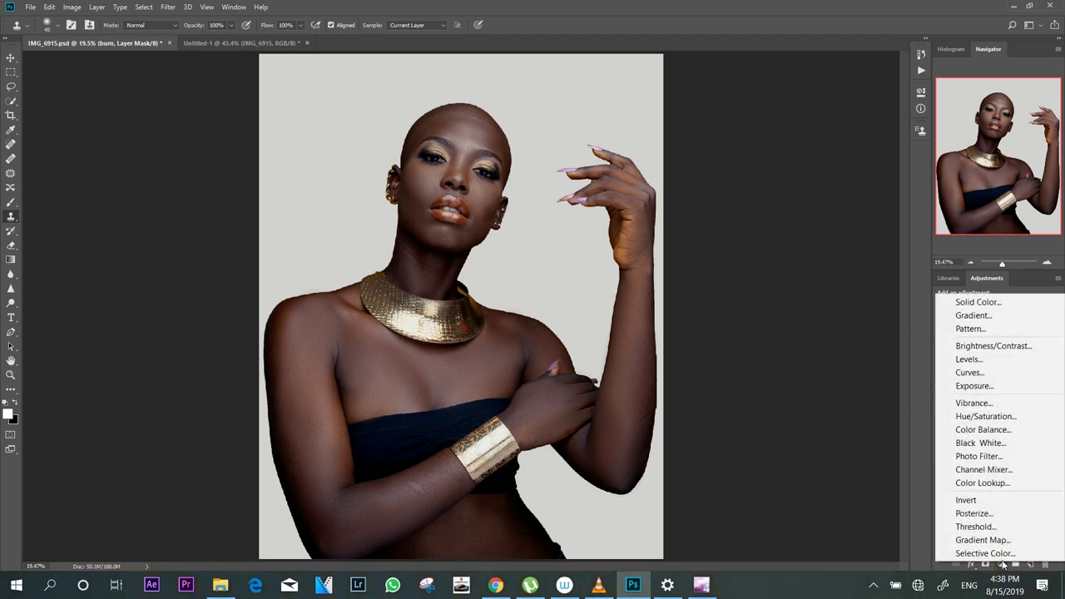
click(1009, 374)
click(890, 89)
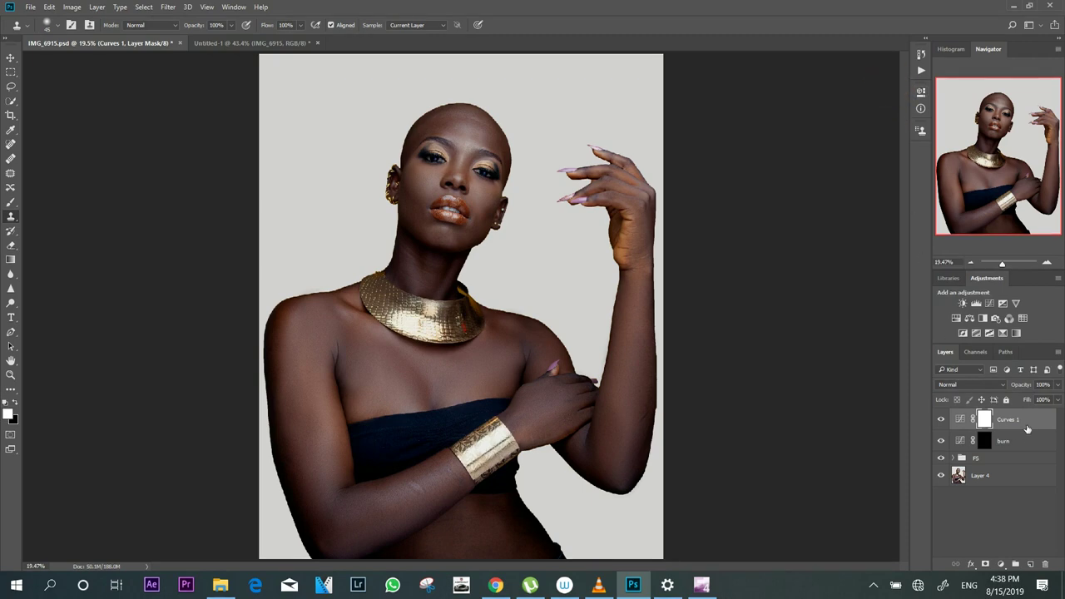
click(990, 386)
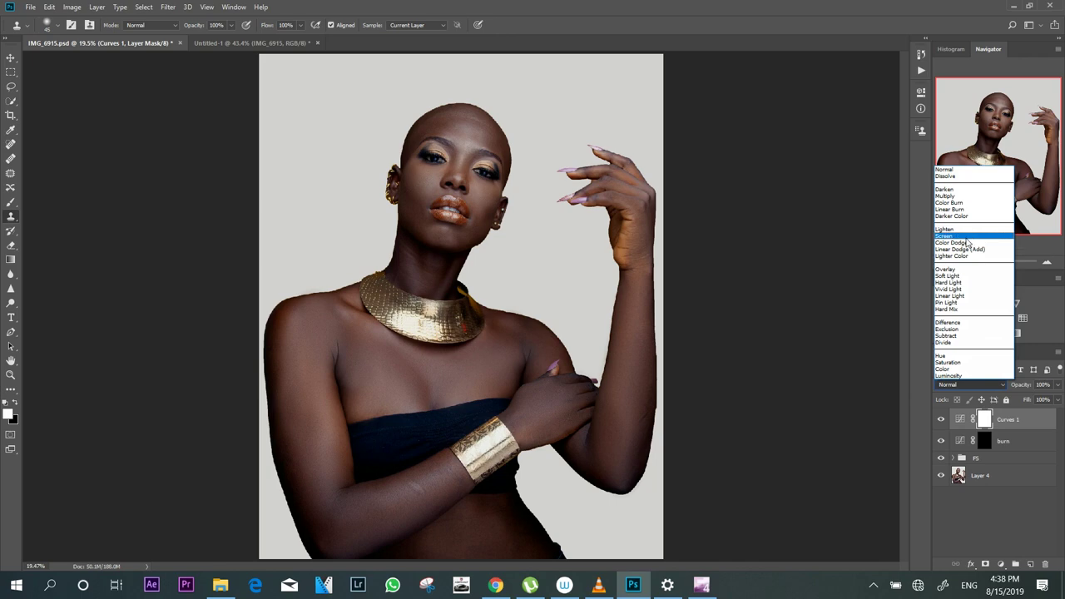
click(963, 240)
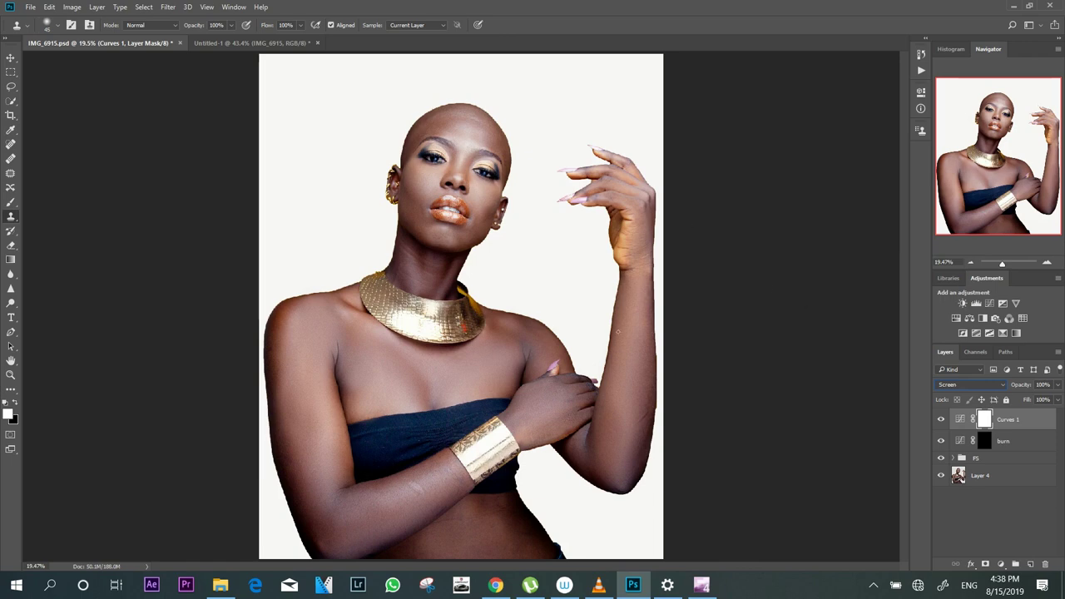
Rename the Screen-mode curves layer dodge and invert its mask to black.
click(1008, 422)
click(1007, 423)
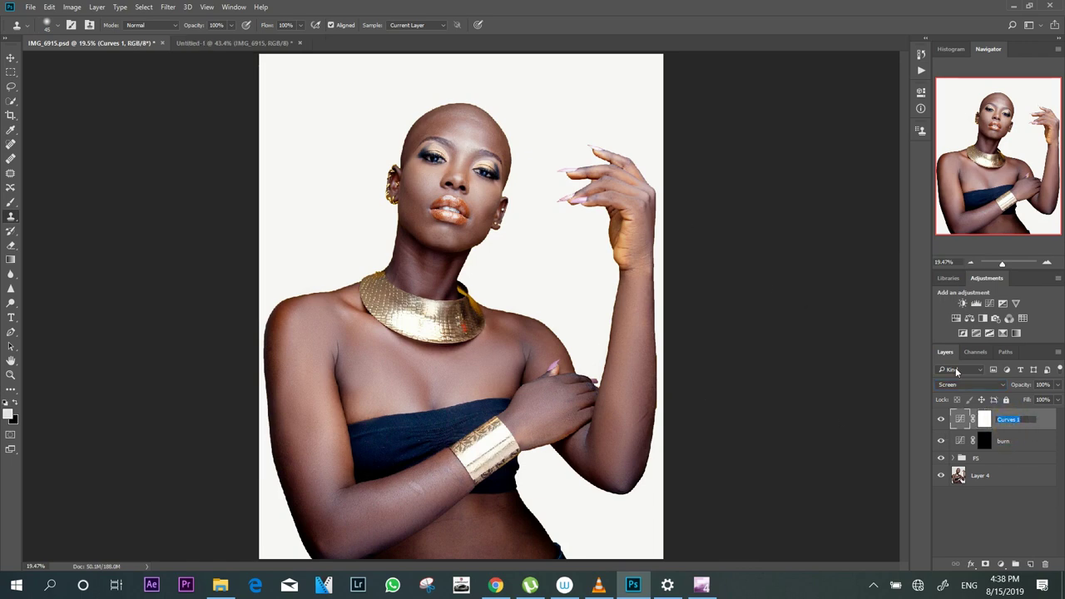
text(dodge)
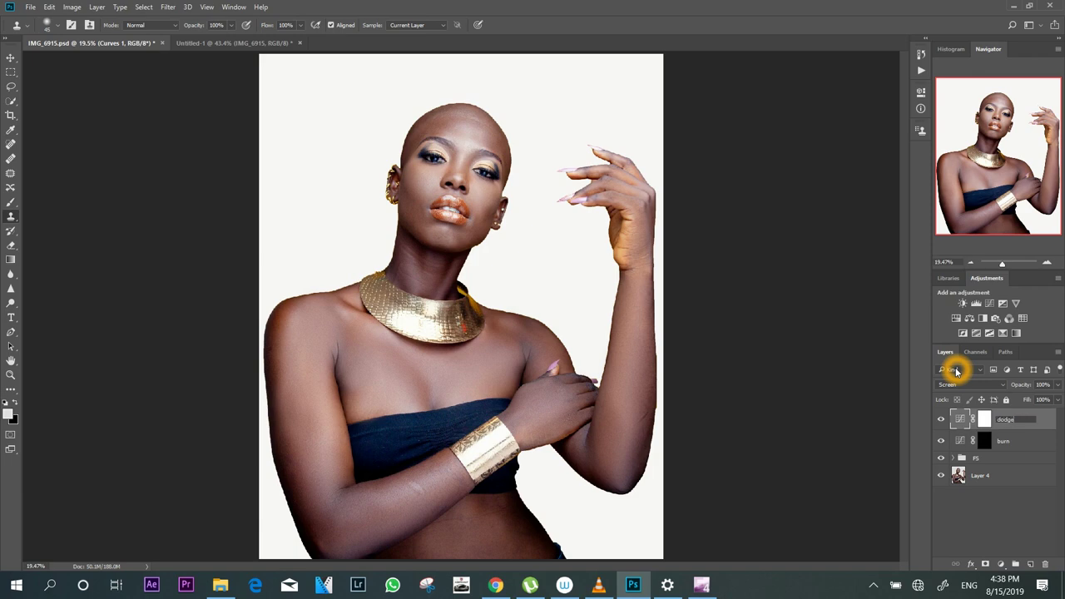
click(957, 371)
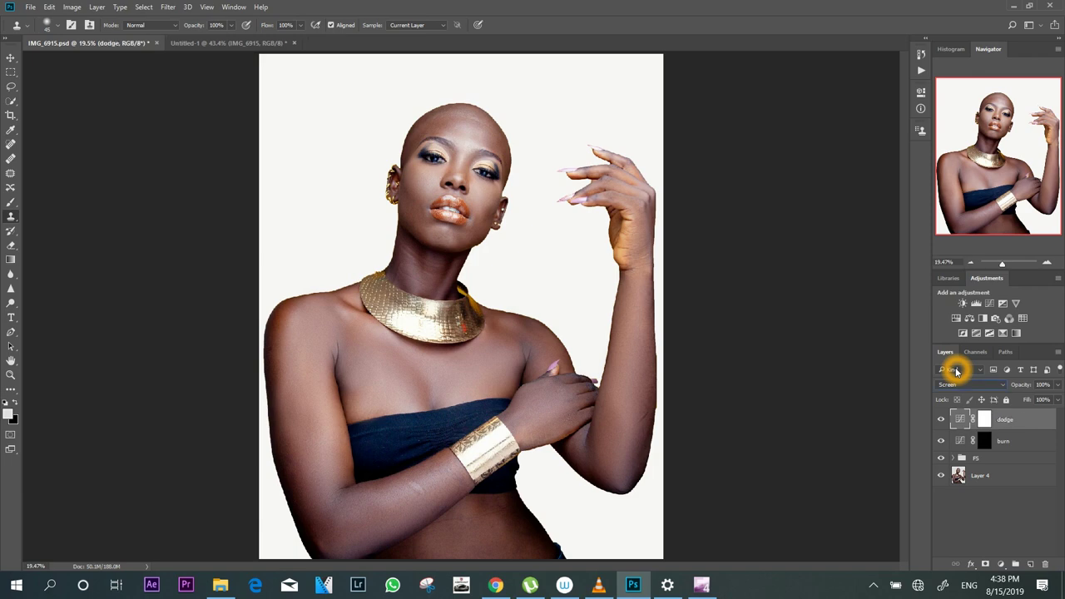
click(984, 419)
click(929, 384)
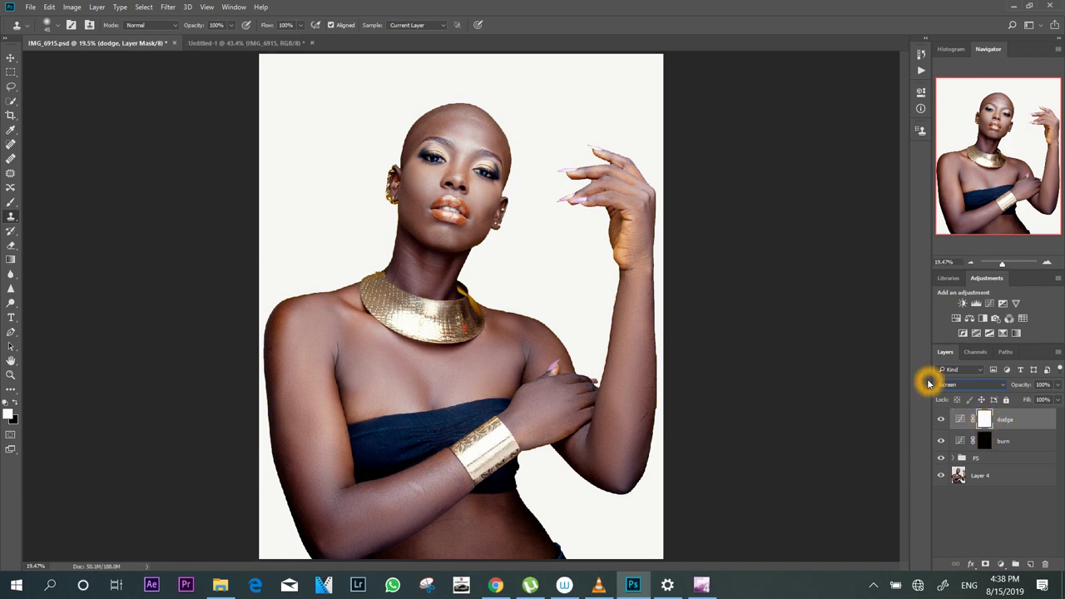
key(ctrl+i)
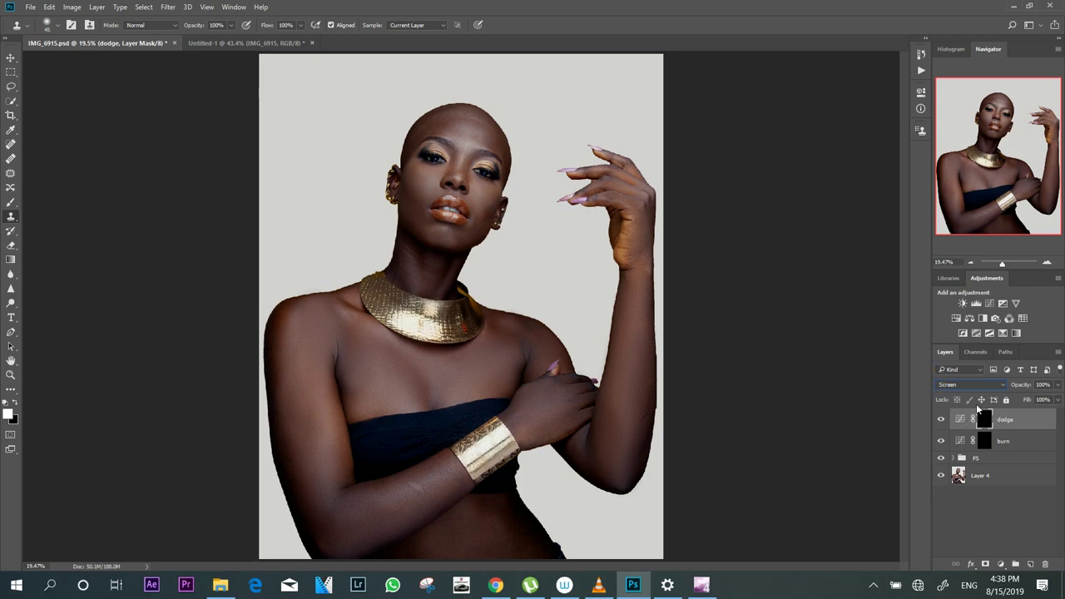
click(999, 431)
click(985, 435)
click(320, 422)
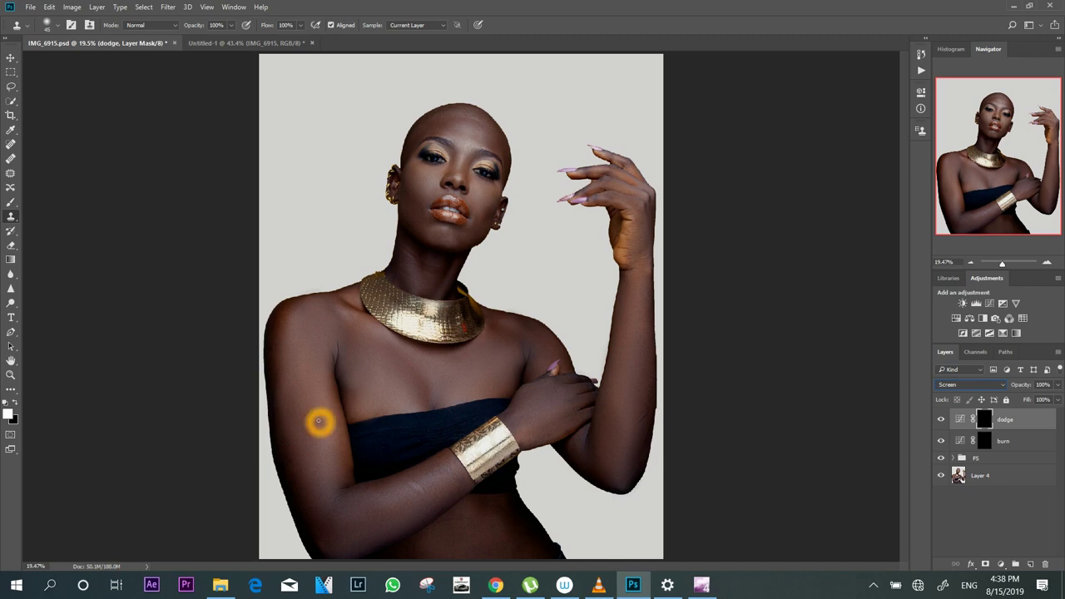
Add a Black & White adjustment layer above the dodge layer and set its Reds to -69.
click(529, 415)
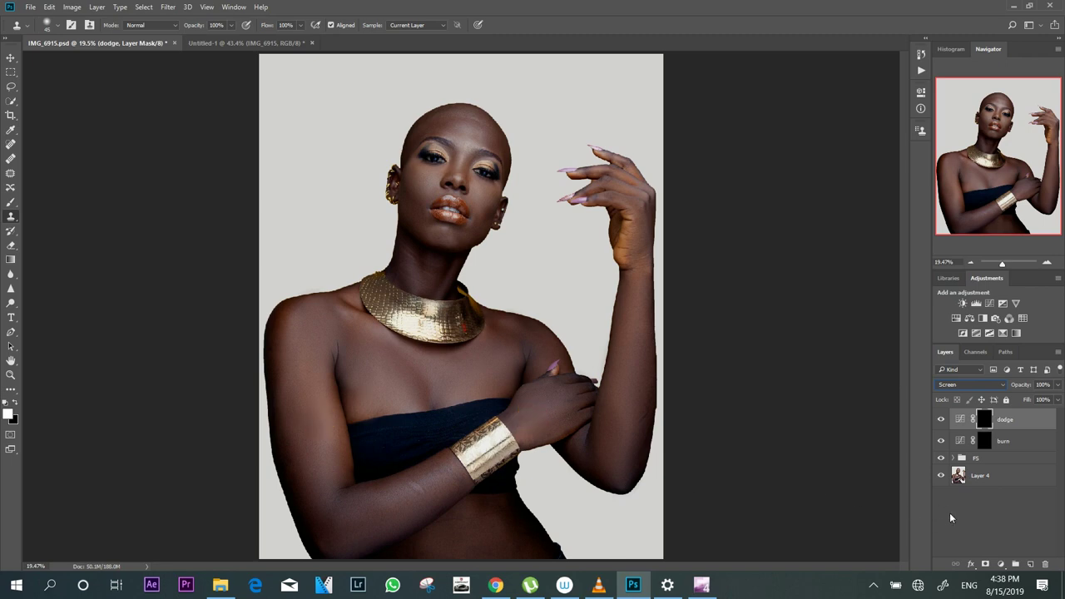
click(1001, 565)
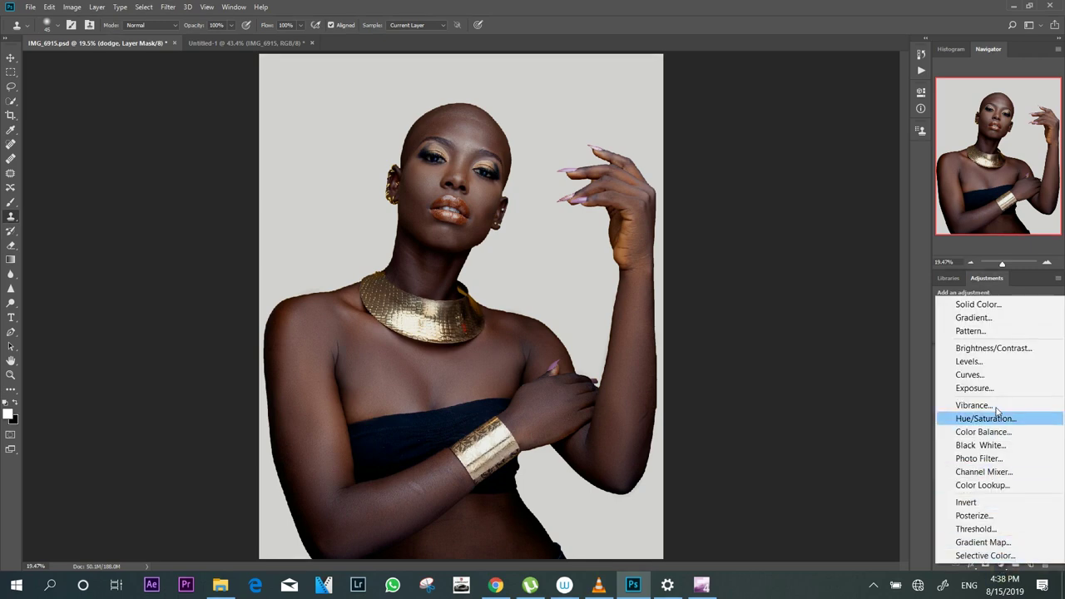
click(1001, 571)
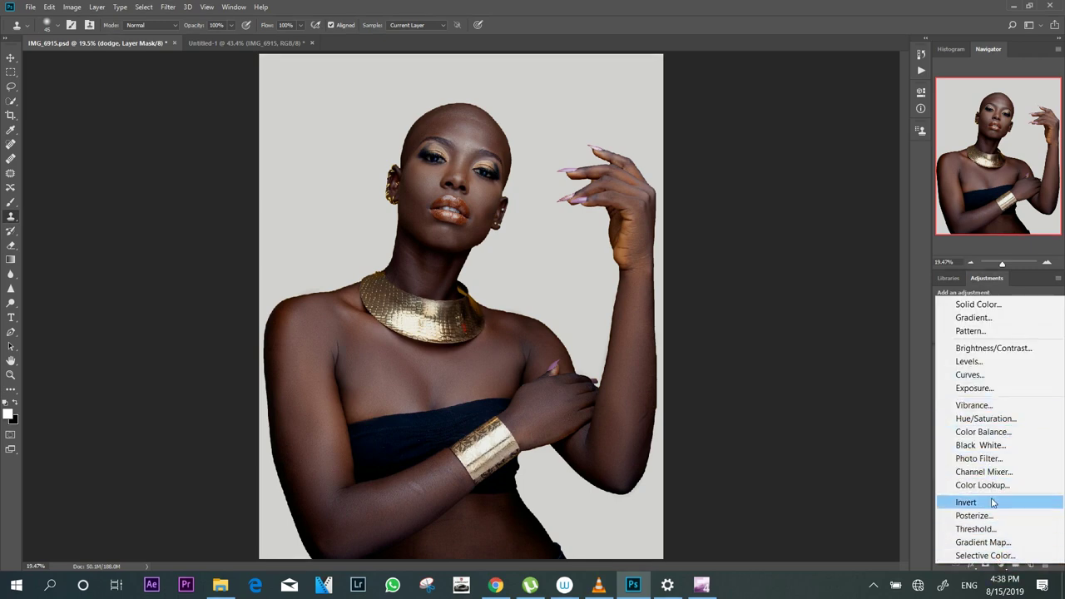
click(990, 450)
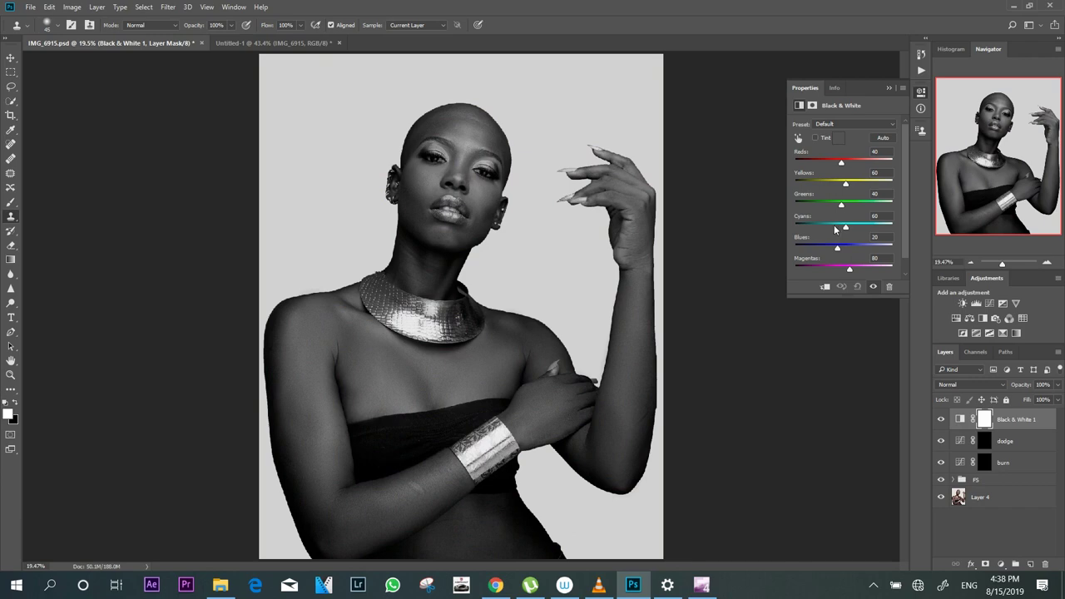
click(842, 164)
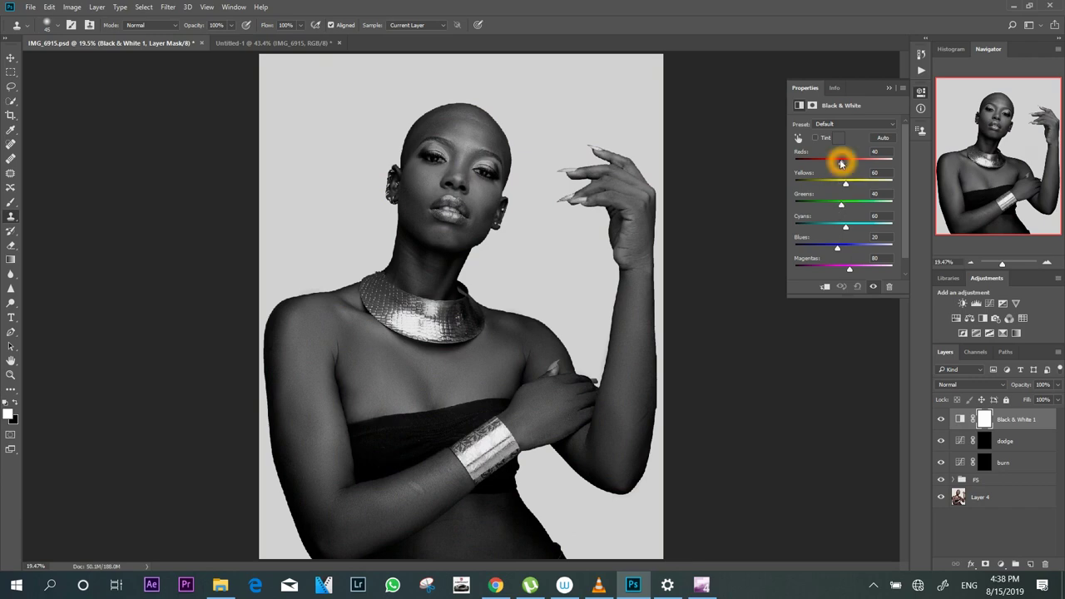
drag(842, 164, 820, 169)
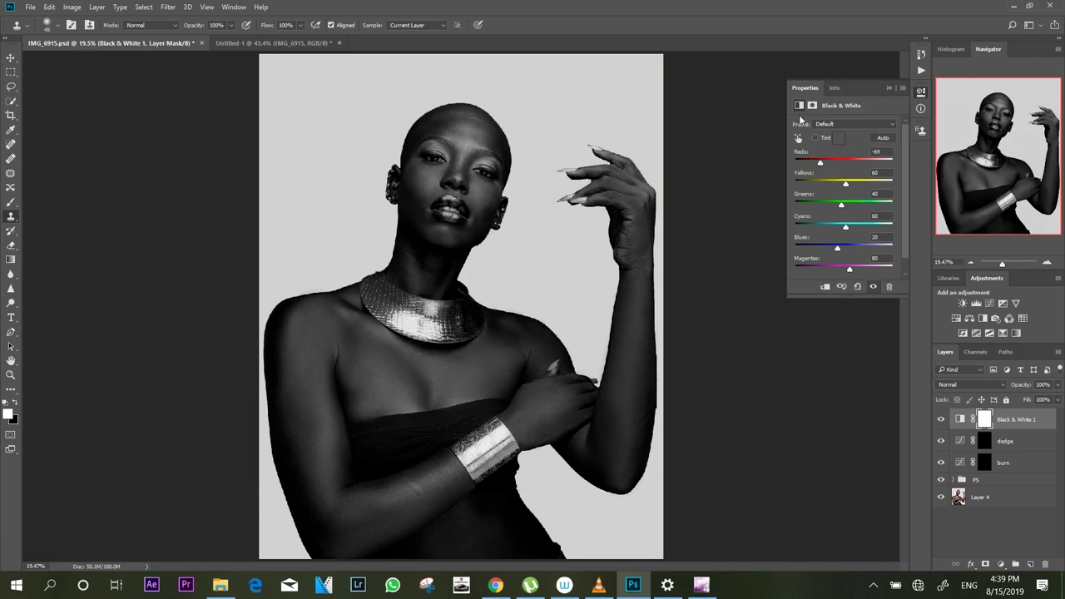
click(888, 89)
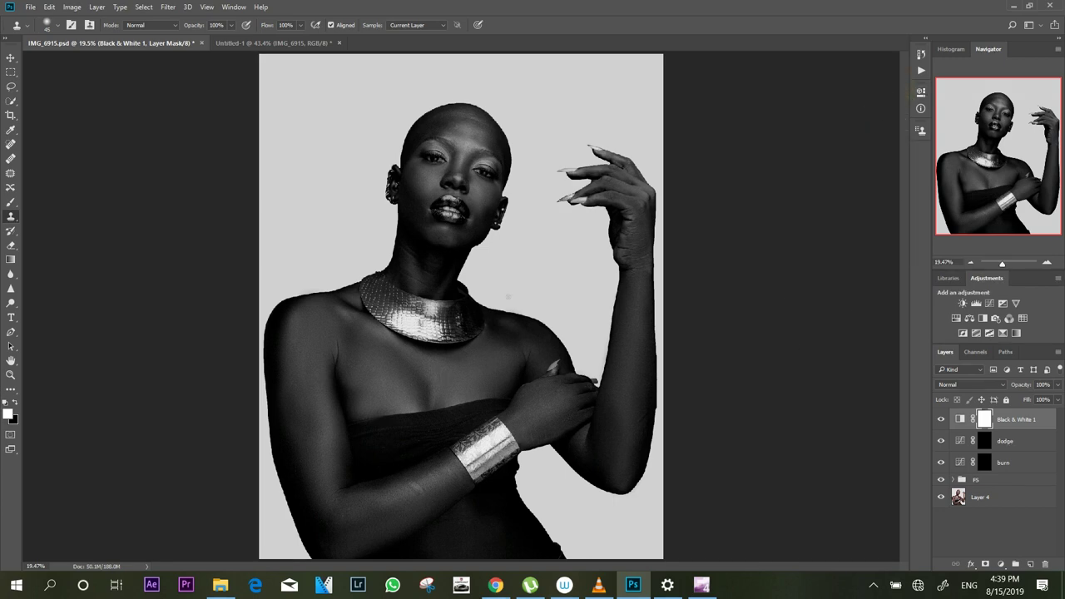
click(841, 317)
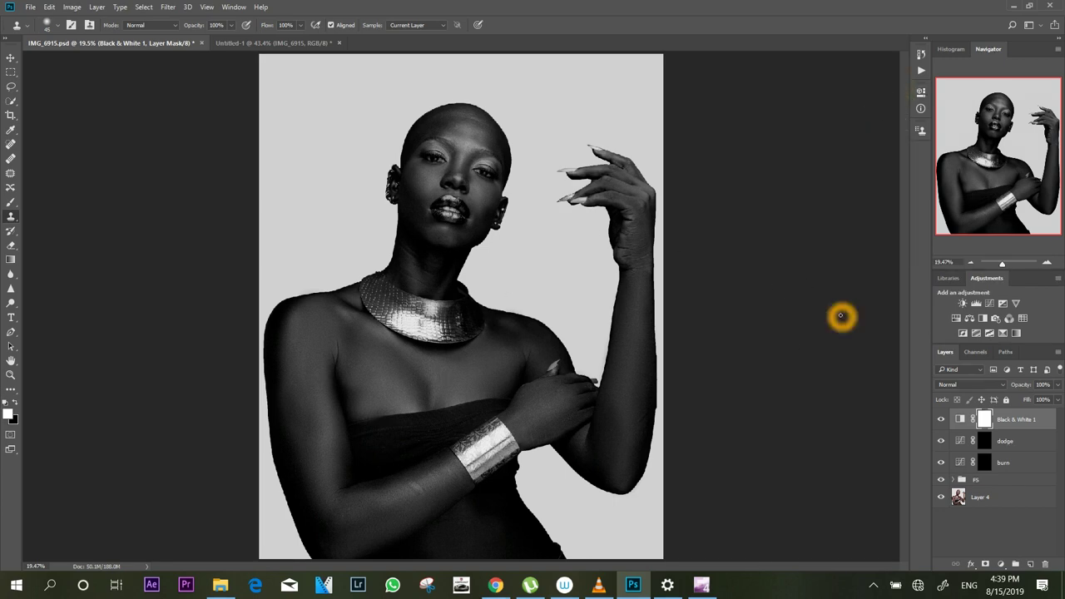
Create a new empty layer above Black & White 1 and set the Brush tool's foreground colour to ff0000.
click(1029, 563)
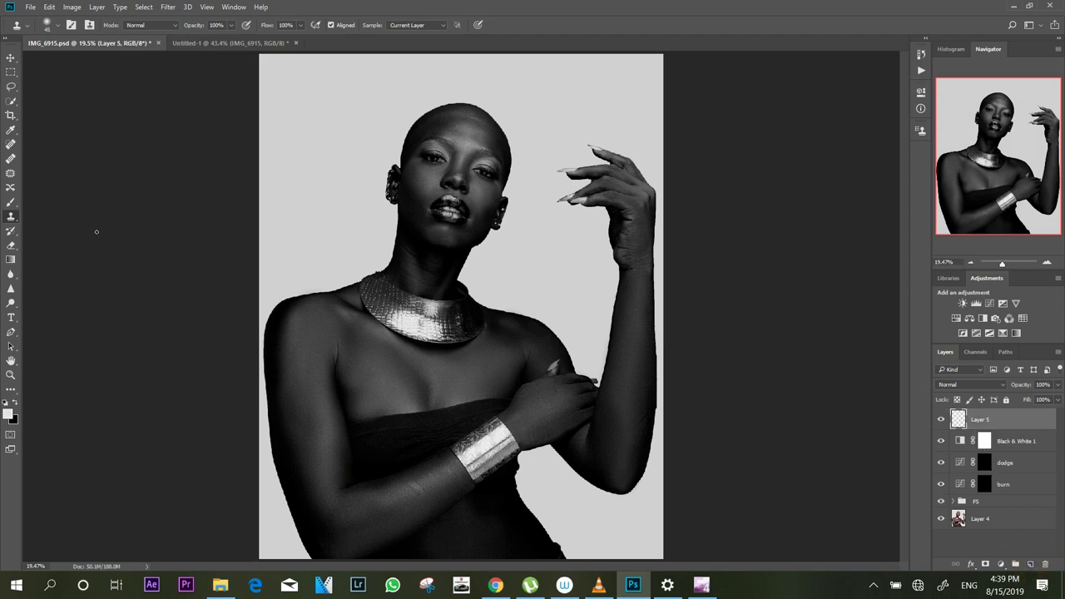
click(11, 201)
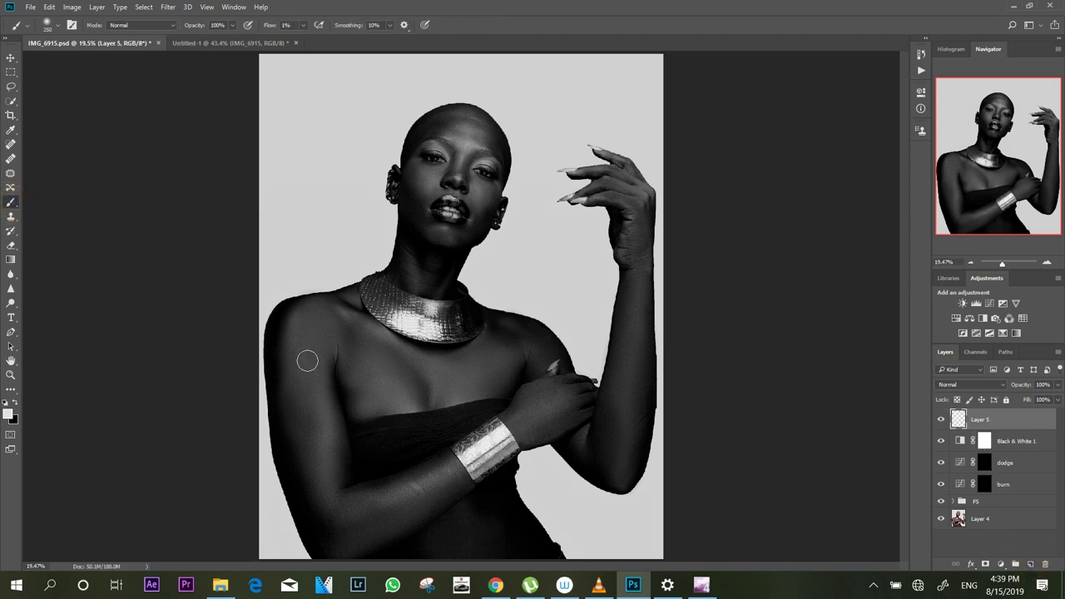
click(14, 404)
click(8, 411)
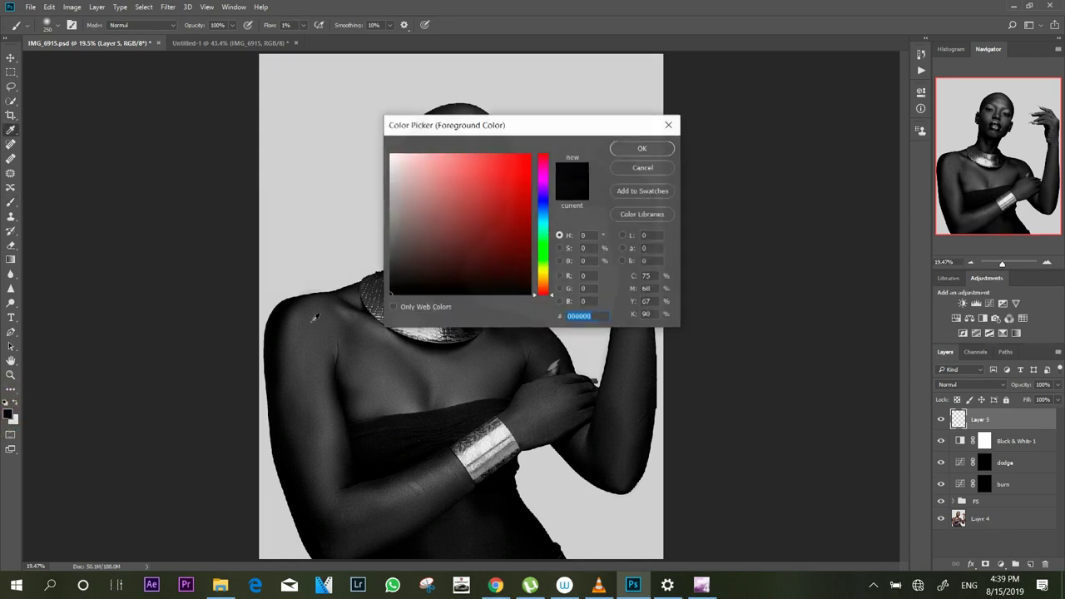
text(ff0000)
click(616, 156)
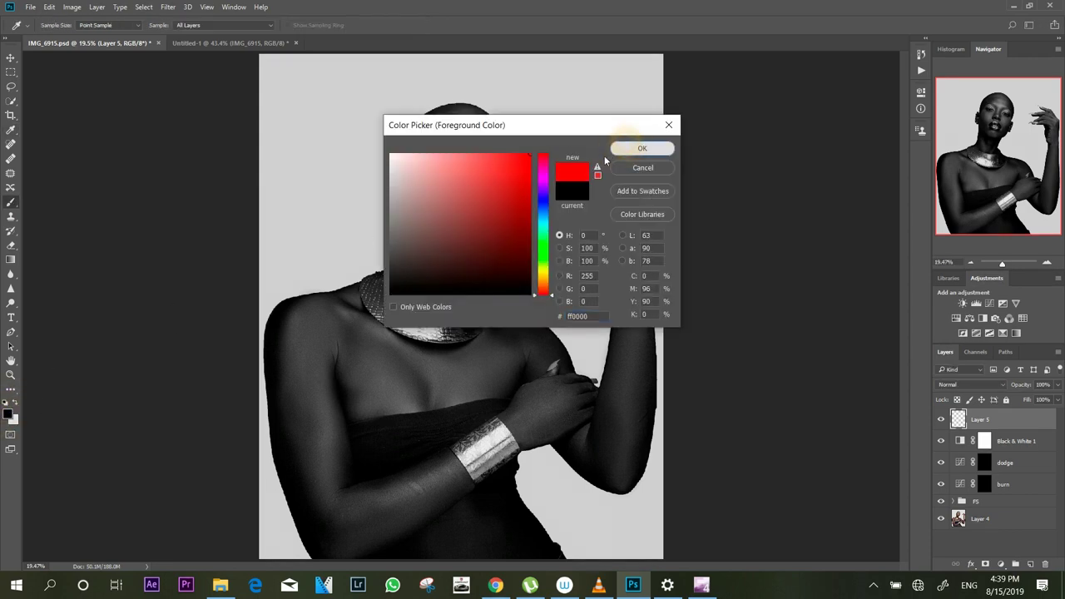
Reduce the brush size for outlining and set the brush flow to 100%.
key([)
key([)
key([)
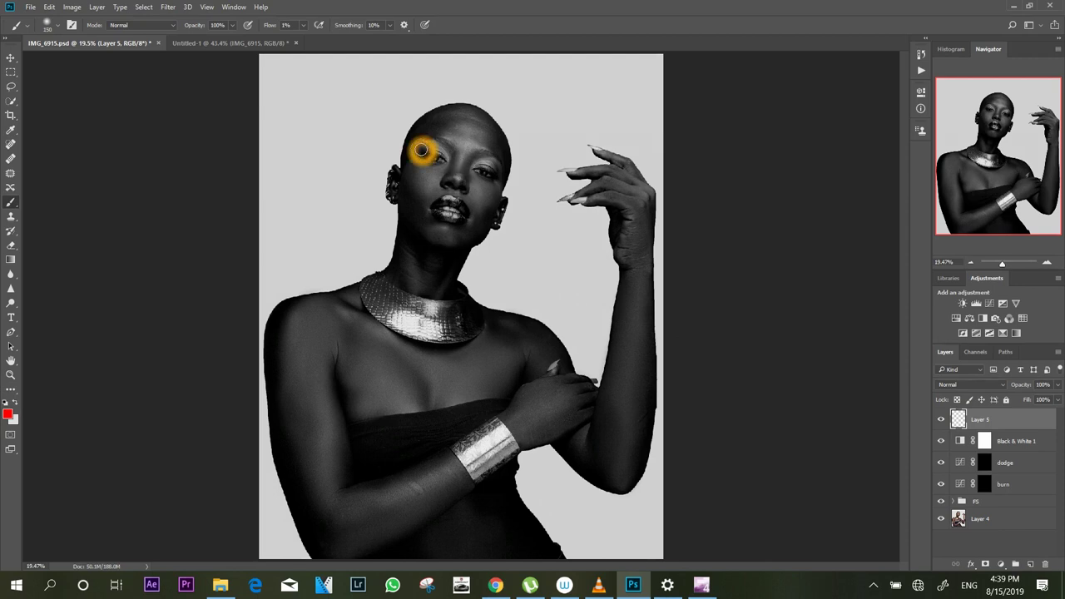
click(482, 125)
click(481, 124)
click(456, 122)
drag(263, 25, 337, 41)
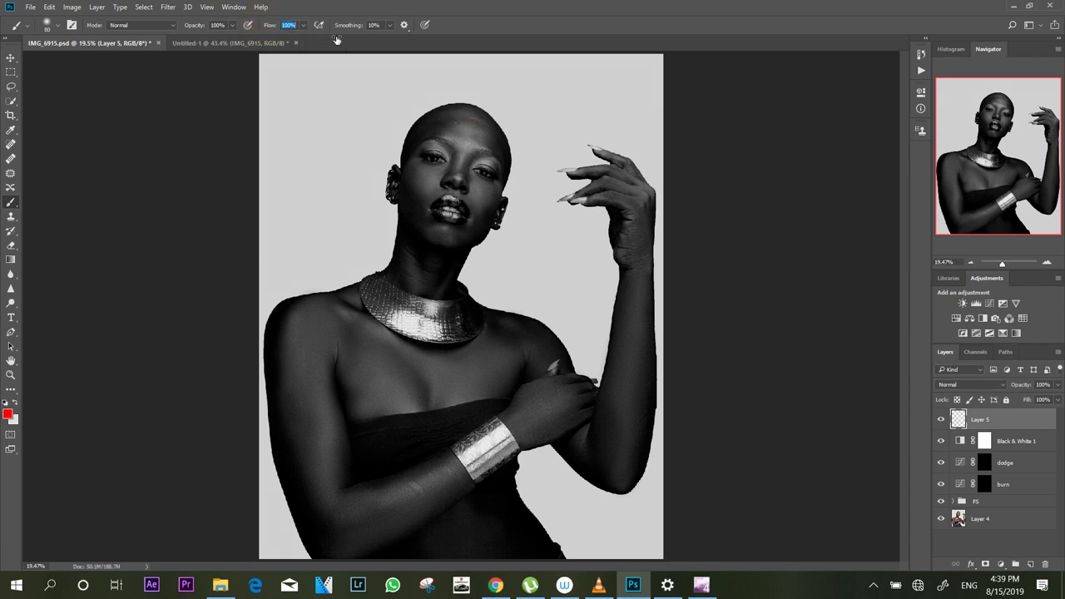
Outline the highlight zones in red on the forehead, nose, cheeks, chin, neck, chest and both arms.
drag(478, 125, 455, 121)
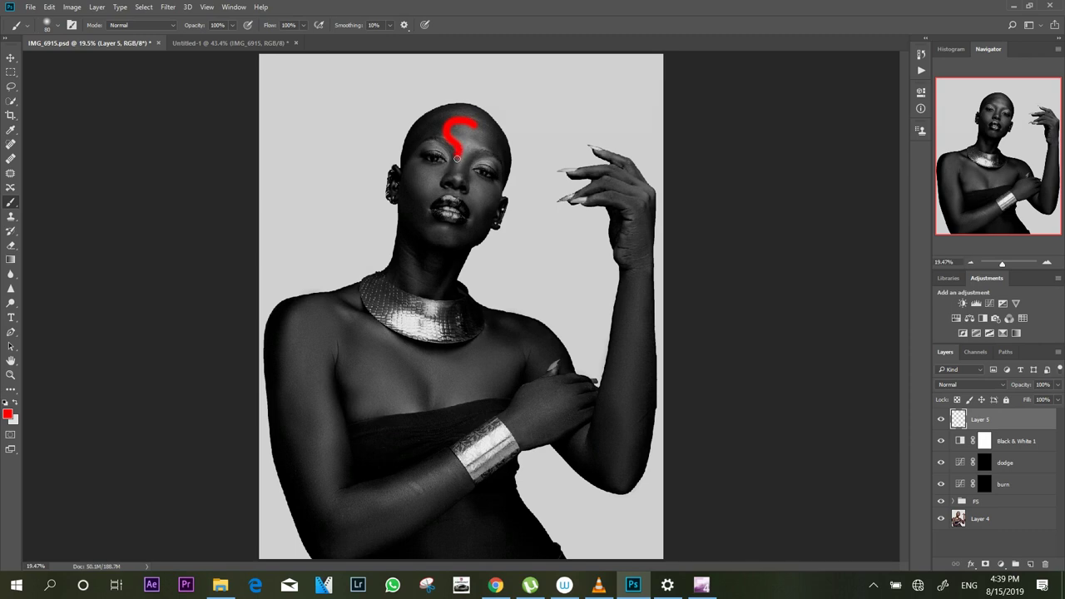
drag(453, 171, 461, 164)
drag(469, 120, 470, 122)
mouse_move(435, 171)
mouse_down()
mouse_move(422, 209)
mouse_move(446, 171)
mouse_move(437, 167)
mouse_move(481, 179)
mouse_move(488, 194)
mouse_move(477, 221)
mouse_move(471, 191)
mouse_up()
mouse_move(307, 309)
mouse_down()
mouse_move(275, 376)
mouse_move(290, 472)
mouse_move(344, 528)
mouse_move(386, 499)
mouse_move(422, 495)
mouse_move(356, 537)
mouse_move(371, 544)
mouse_move(450, 490)
mouse_move(458, 469)
mouse_move(446, 462)
mouse_move(376, 495)
mouse_move(338, 481)
mouse_move(330, 328)
mouse_move(358, 418)
mouse_move(408, 419)
mouse_move(425, 396)
mouse_move(326, 310)
mouse_up()
click(483, 337)
drag(483, 337, 428, 359)
mouse_move(441, 405)
mouse_down()
mouse_move(489, 389)
mouse_move(521, 363)
mouse_move(491, 335)
mouse_up()
mouse_move(634, 278)
mouse_down()
mouse_move(611, 406)
mouse_move(616, 488)
mouse_move(639, 445)
mouse_move(646, 228)
mouse_move(629, 278)
mouse_up()
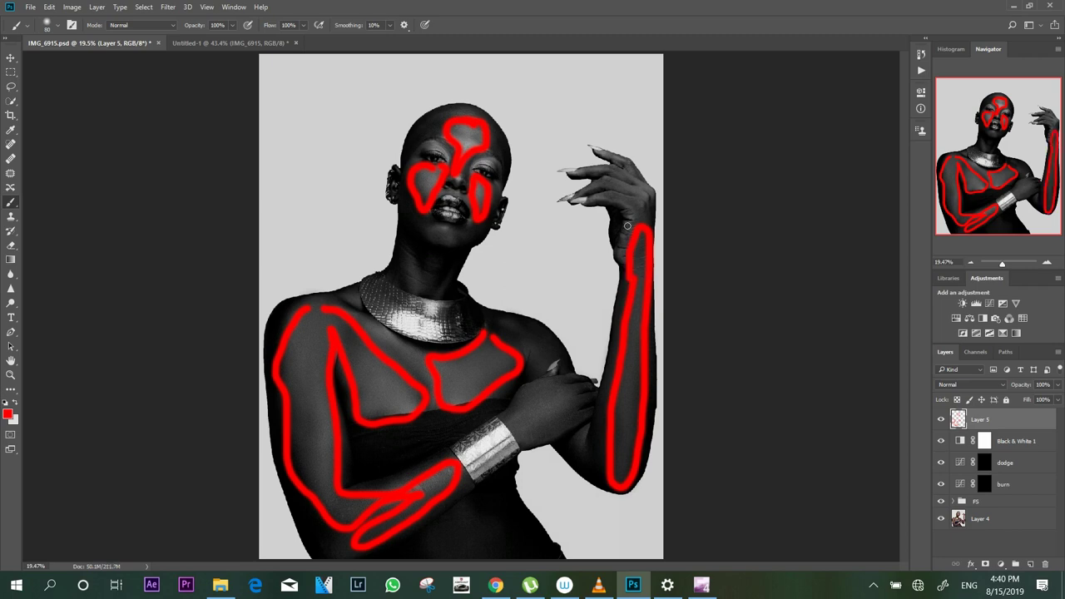
mouse_move(406, 256)
mouse_down()
mouse_move(408, 289)
mouse_move(418, 287)
mouse_move(412, 250)
mouse_move(451, 248)
mouse_move(429, 229)
mouse_up()
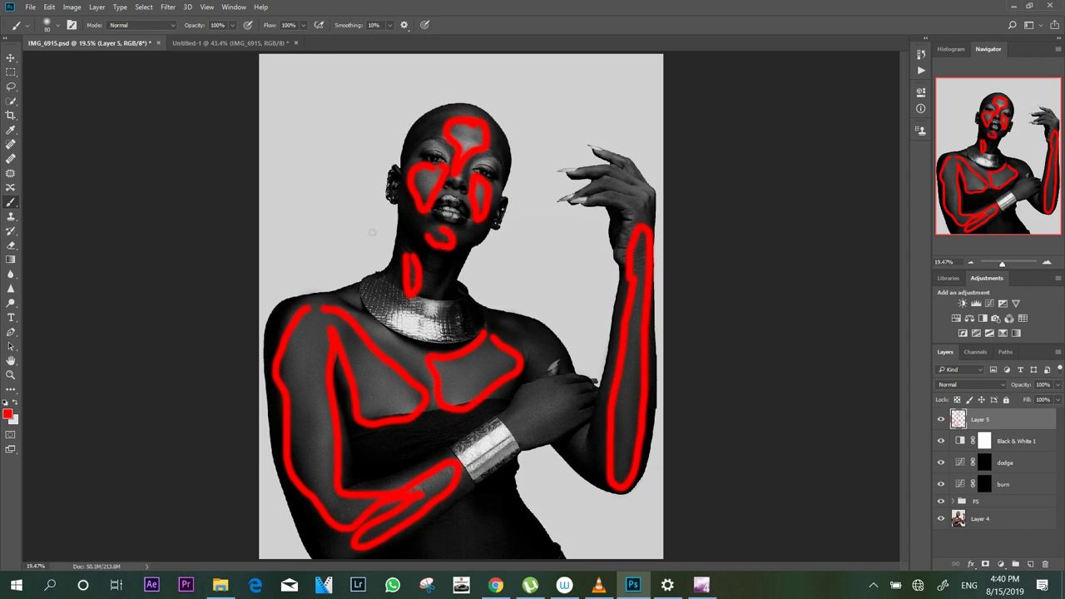
Change the brush's foreground colour to bright, fully saturated green.
click(10, 415)
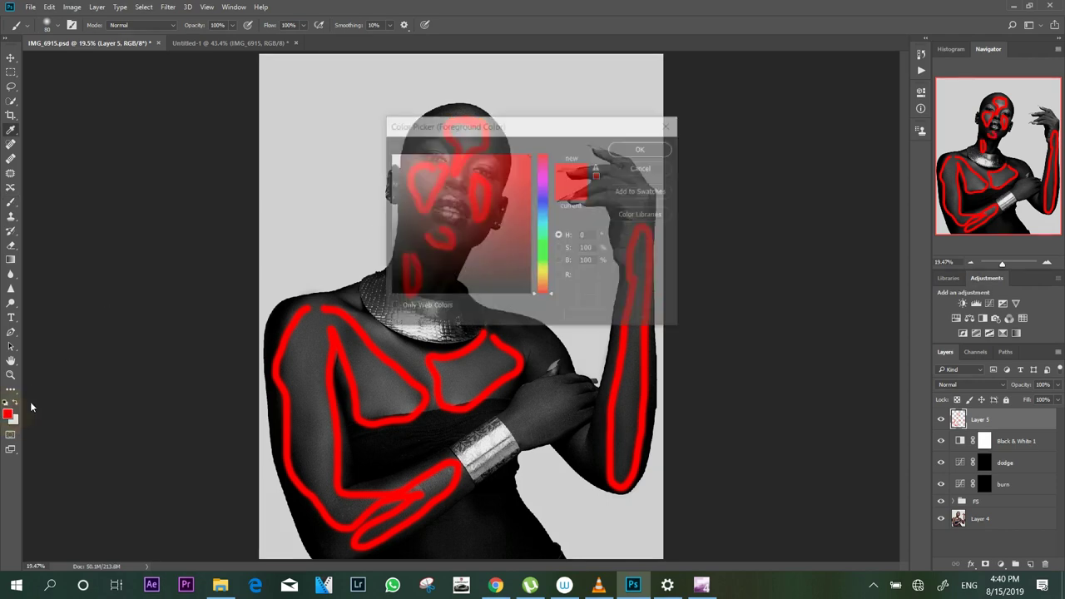
click(542, 249)
drag(490, 201, 529, 154)
click(624, 149)
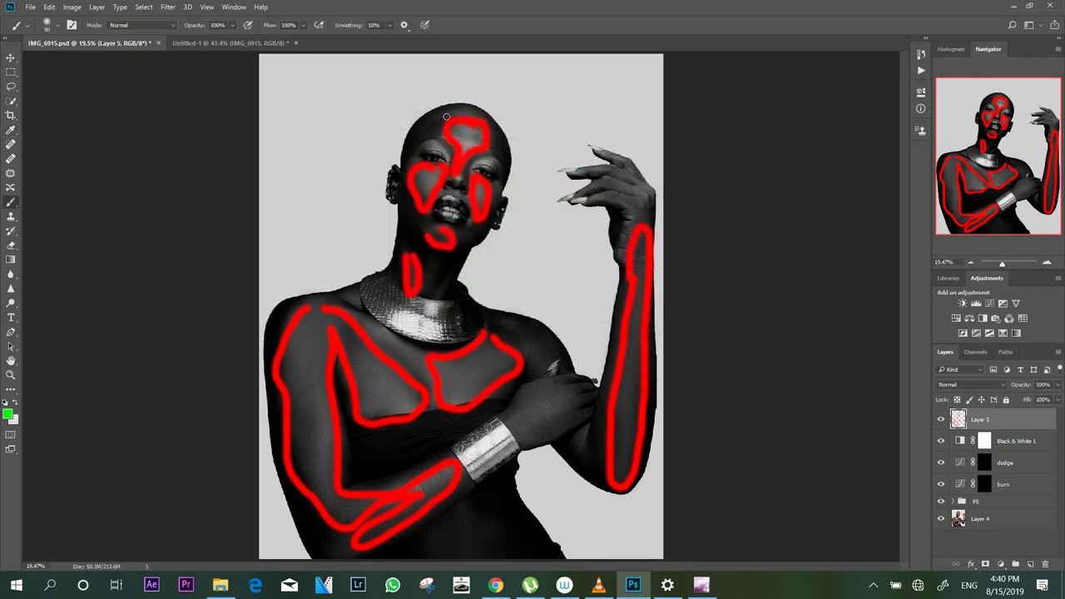
Outline the shadow zones in green around the forehead's sides, lips, jawline and neck.
mouse_move(449, 116)
mouse_down()
mouse_move(421, 139)
mouse_move(408, 168)
mouse_move(409, 143)
mouse_move(445, 111)
mouse_move(492, 124)
mouse_move(510, 164)
mouse_move(491, 149)
mouse_move(480, 118)
mouse_up()
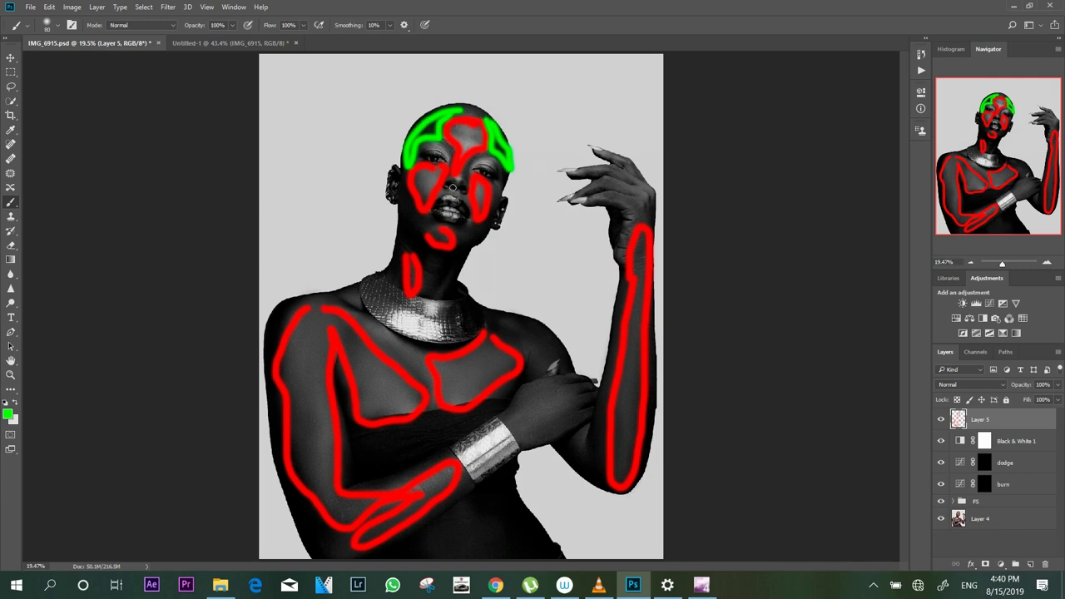
click(441, 203)
click(459, 205)
click(436, 217)
mouse_move(406, 194)
mouse_down()
mouse_move(382, 271)
mouse_move(390, 289)
mouse_move(405, 255)
mouse_move(419, 255)
mouse_move(415, 205)
mouse_up()
mouse_move(468, 227)
mouse_down()
mouse_move(488, 226)
mouse_move(451, 294)
mouse_move(424, 248)
mouse_move(436, 246)
mouse_up()
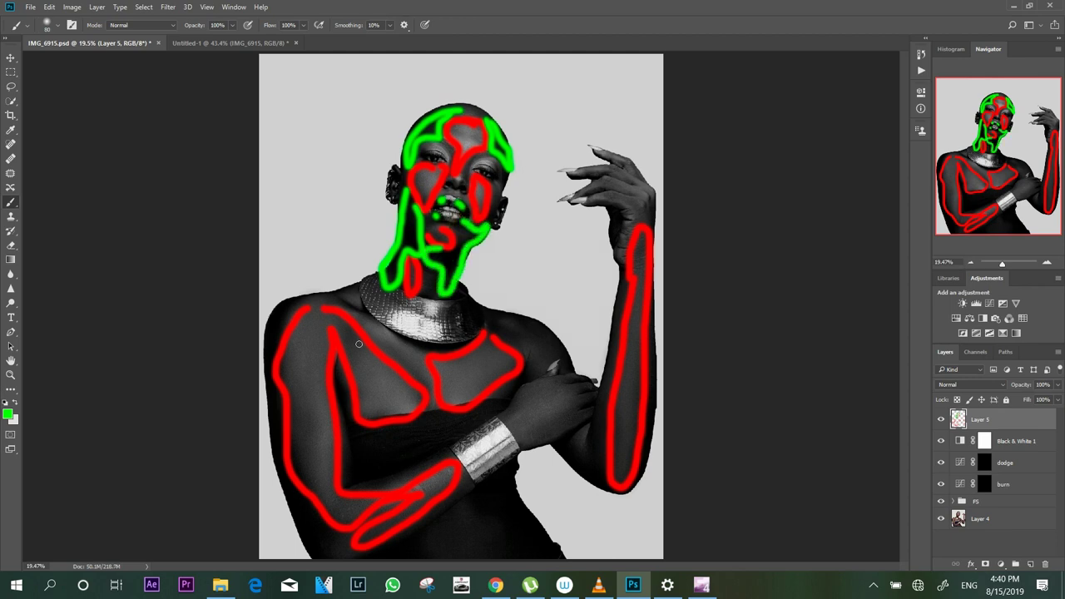
Outline the shadow zones in green along the collarbones and the outer edges of the shoulder and both arms.
mouse_move(357, 325)
mouse_down()
mouse_move(389, 366)
mouse_move(426, 384)
mouse_up()
drag(336, 300, 368, 335)
mouse_move(488, 334)
mouse_down()
mouse_move(509, 349)
mouse_move(555, 345)
mouse_move(532, 323)
mouse_move(478, 310)
mouse_move(503, 342)
mouse_up()
click(557, 449)
mouse_move(557, 449)
mouse_down()
mouse_move(612, 493)
mouse_move(609, 401)
mouse_move(626, 298)
mouse_move(594, 428)
mouse_move(572, 440)
mouse_up()
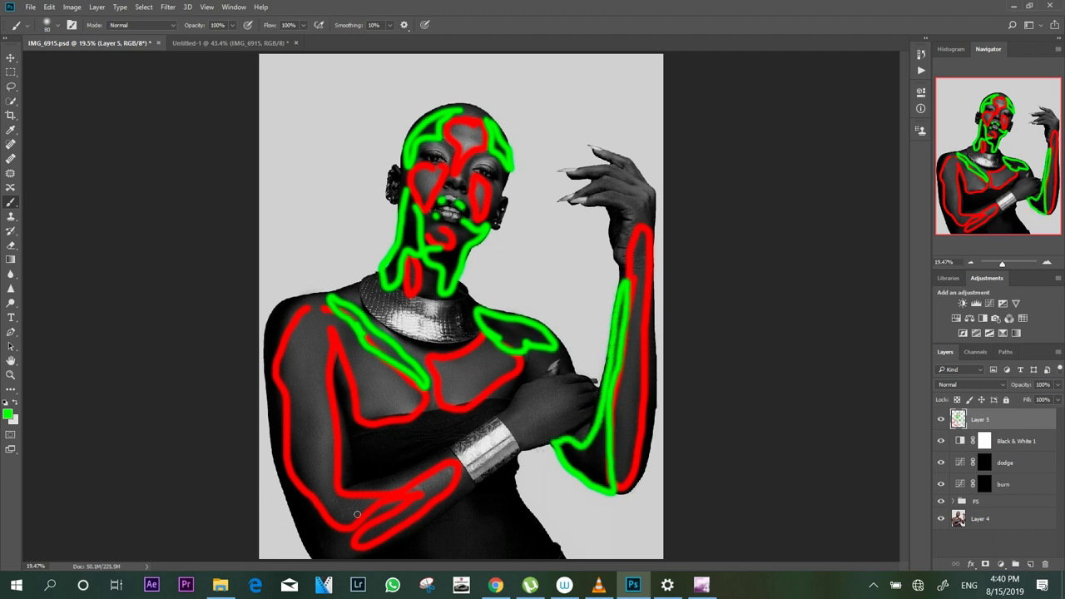
mouse_move(307, 300)
mouse_down()
mouse_move(283, 304)
mouse_move(263, 342)
mouse_move(272, 463)
mouse_move(309, 563)
mouse_move(315, 508)
mouse_move(290, 449)
mouse_up()
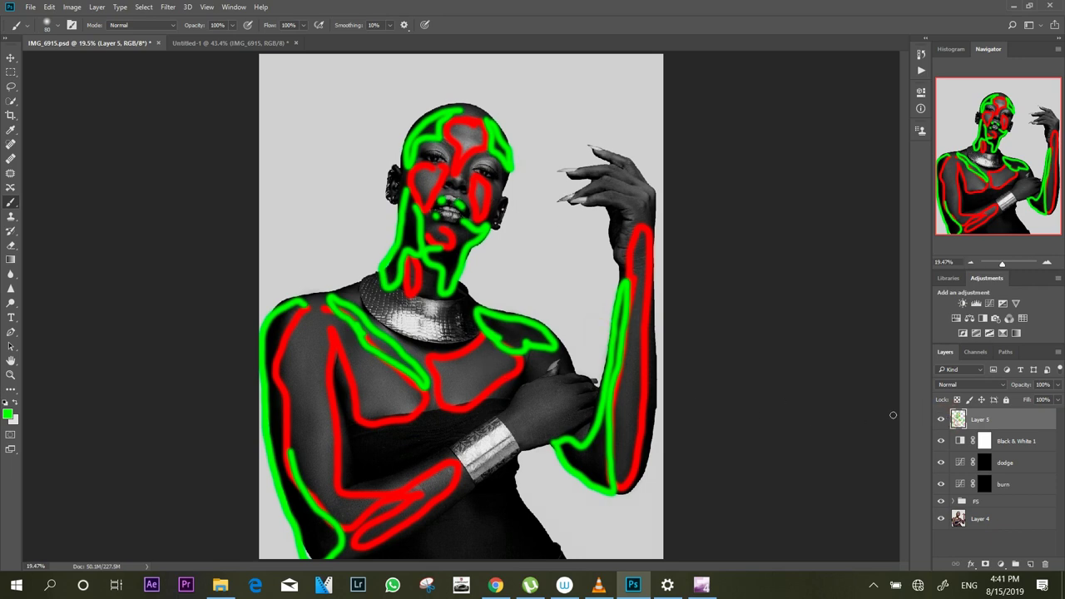
Hide and delete the layer holding the red and green contour markings.
click(941, 419)
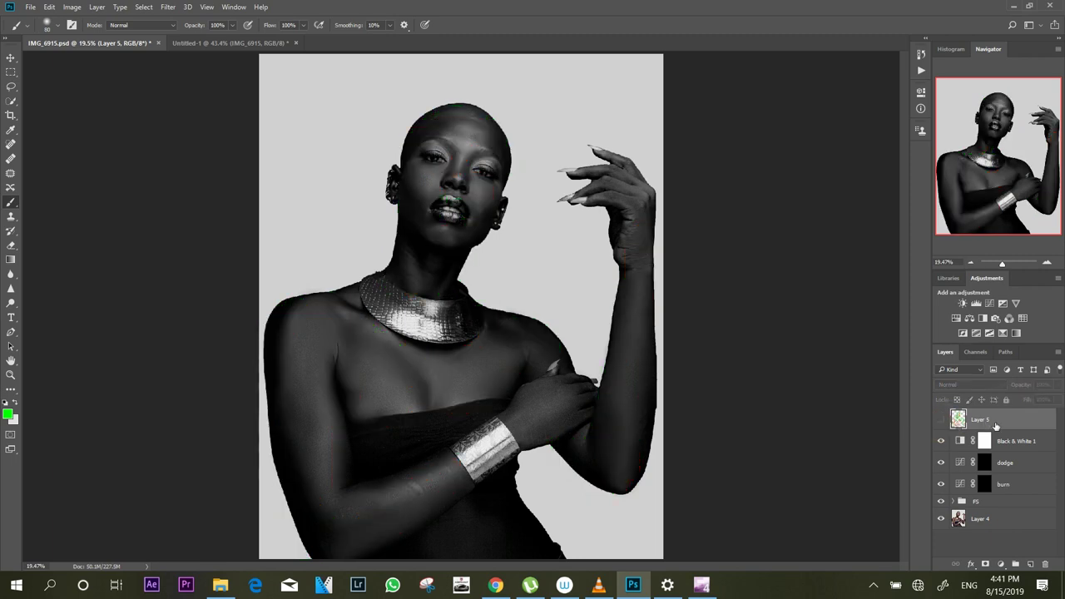
key(Delete)
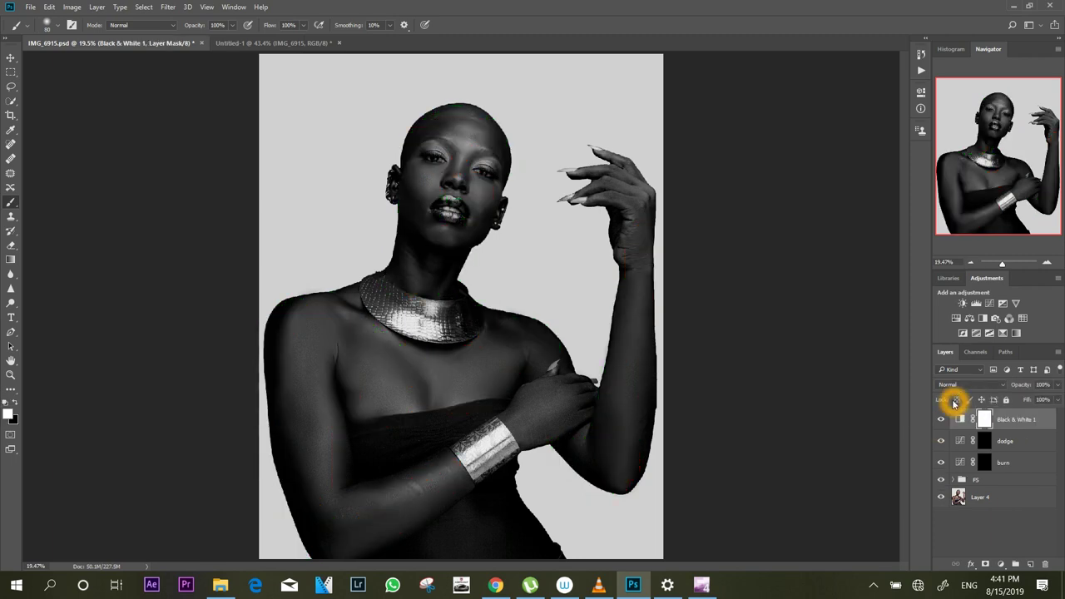
click(943, 418)
click(947, 419)
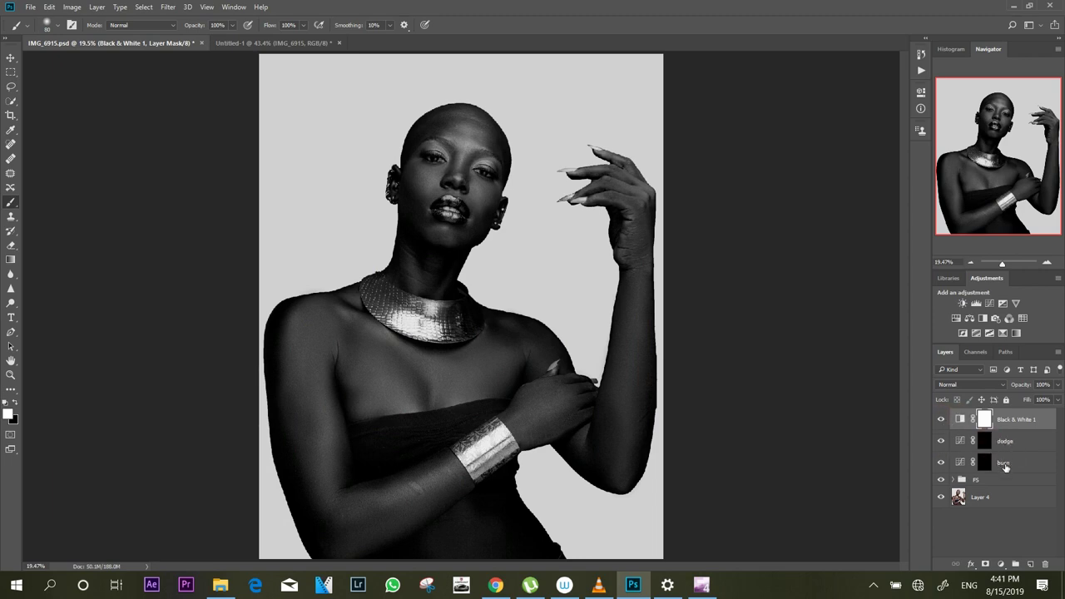
Target the dodge layer's mask with the Brush tool and set the foreground colour to white.
click(1008, 433)
click(1005, 436)
click(1024, 445)
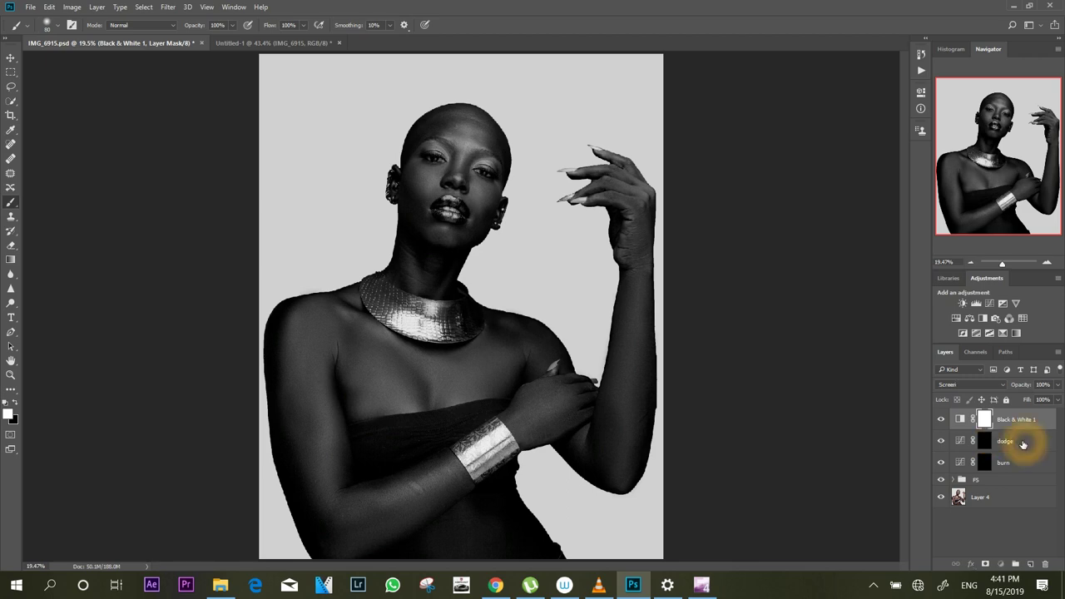
click(982, 444)
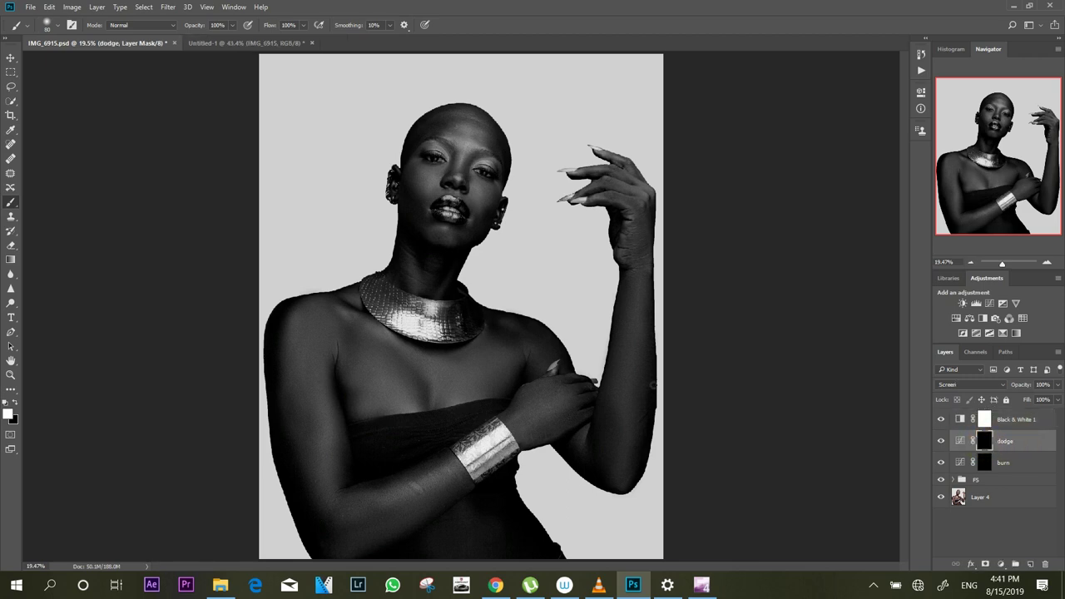
click(12, 203)
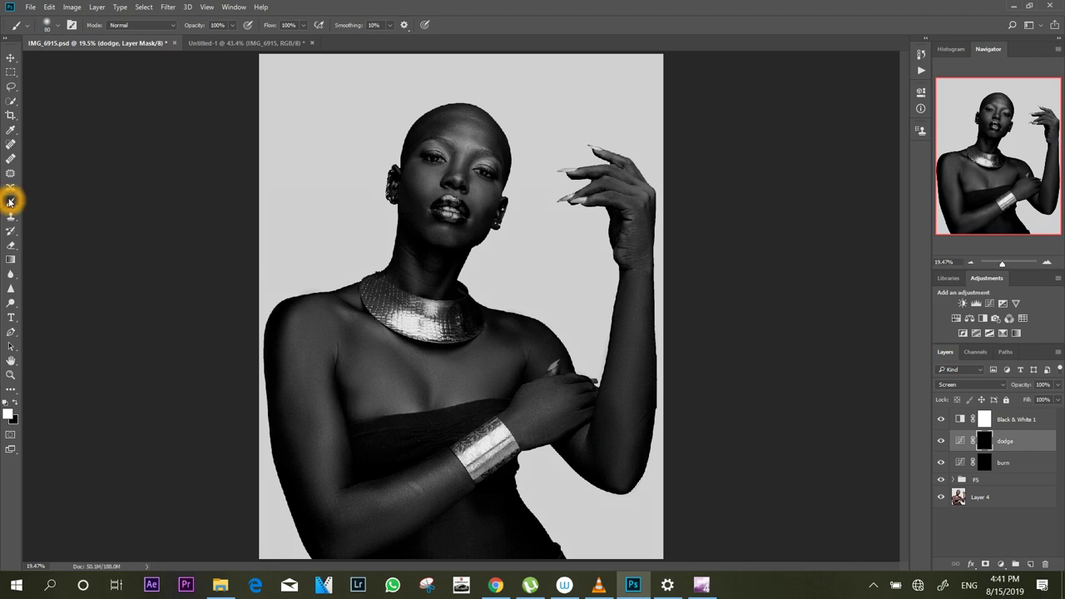
click(9, 415)
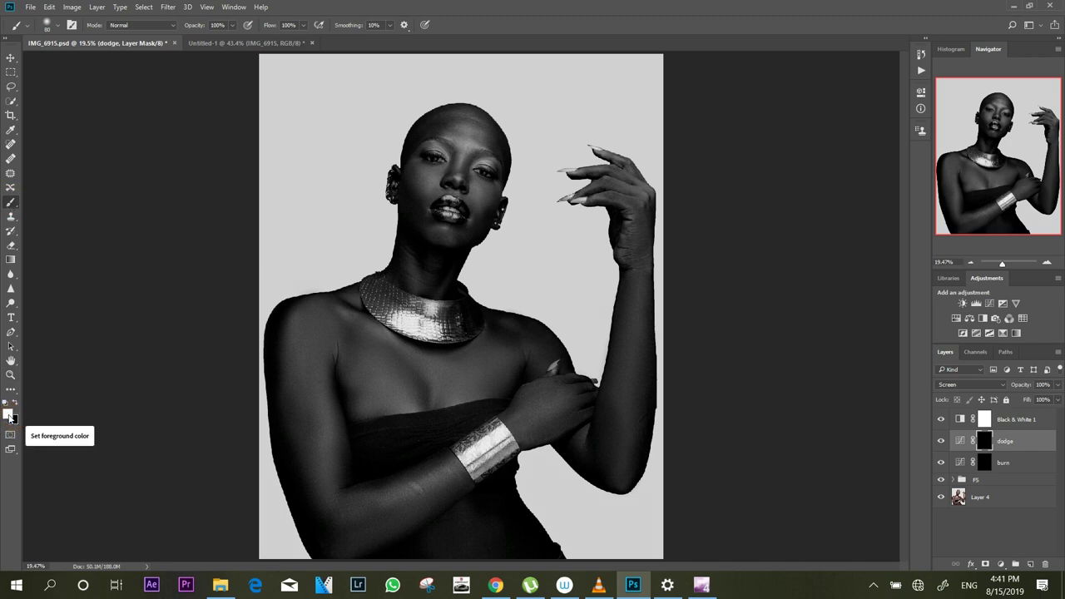
click(8, 415)
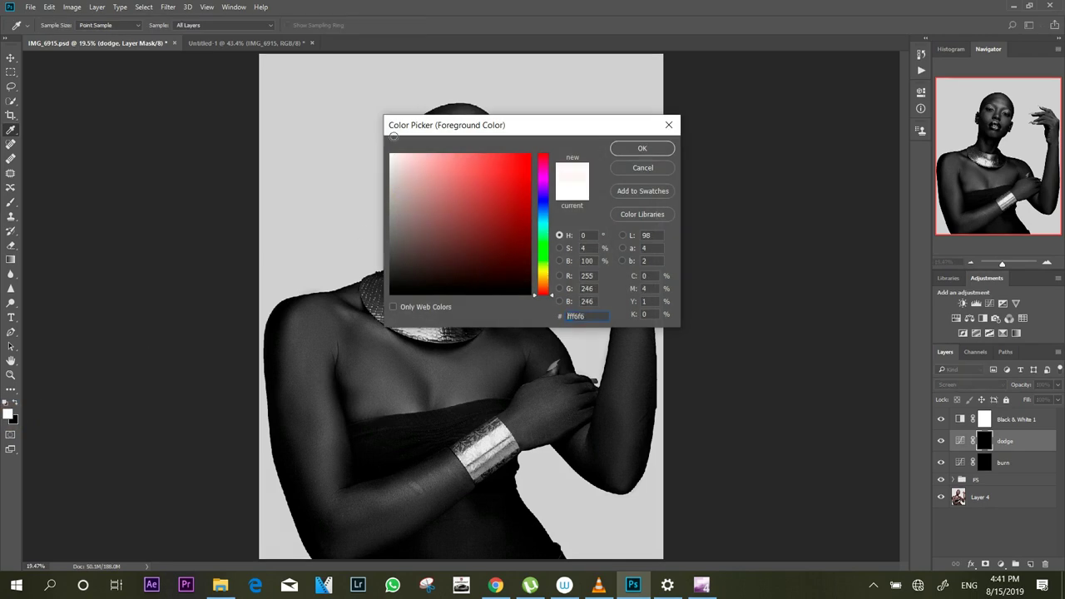
click(634, 148)
Set the background colour to ffffff and lower the brush flow to 1%.
click(15, 420)
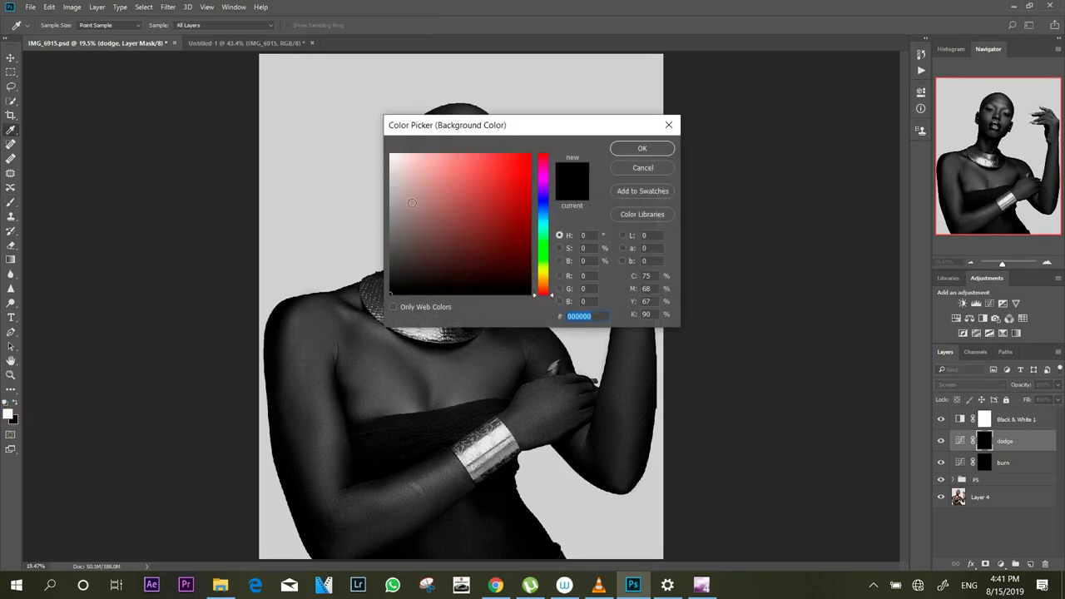
text(ffffff)
click(620, 148)
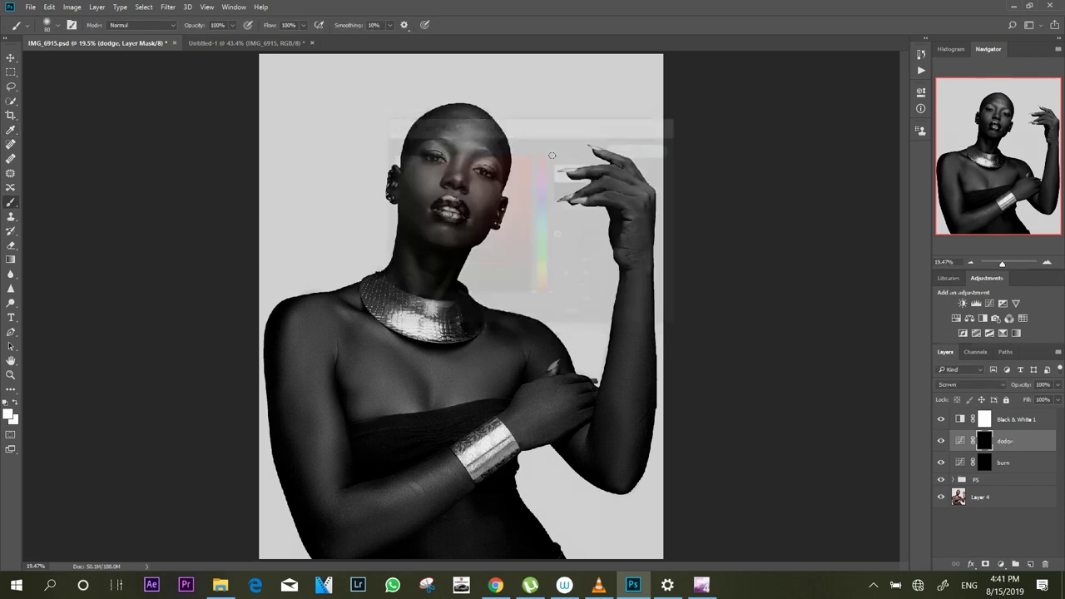
click(191, 26)
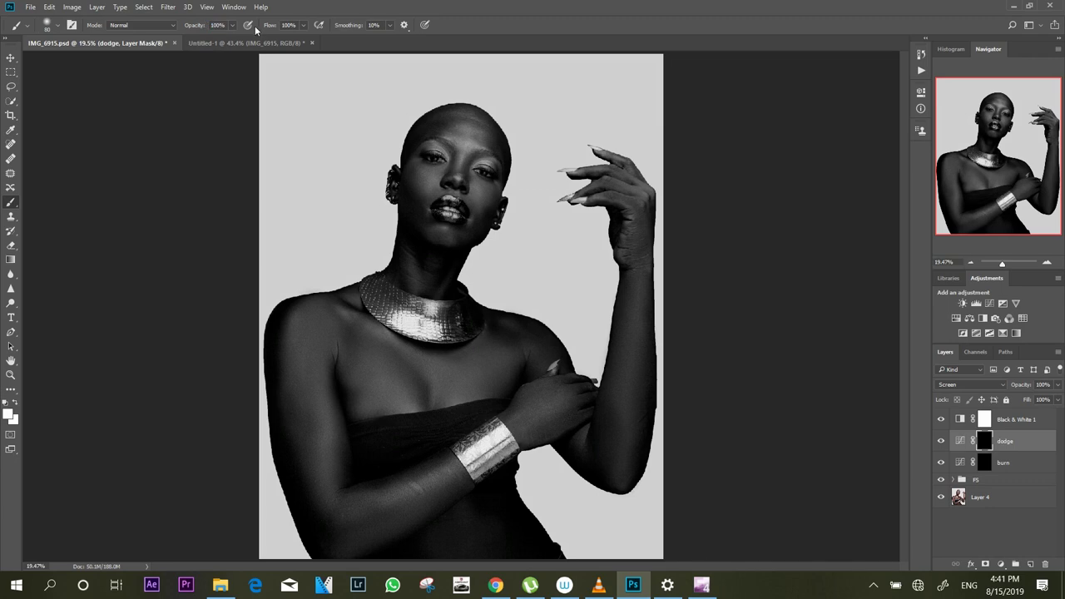
mouse_move(268, 25)
mouse_down()
mouse_move(216, 29)
mouse_move(258, 26)
mouse_up()
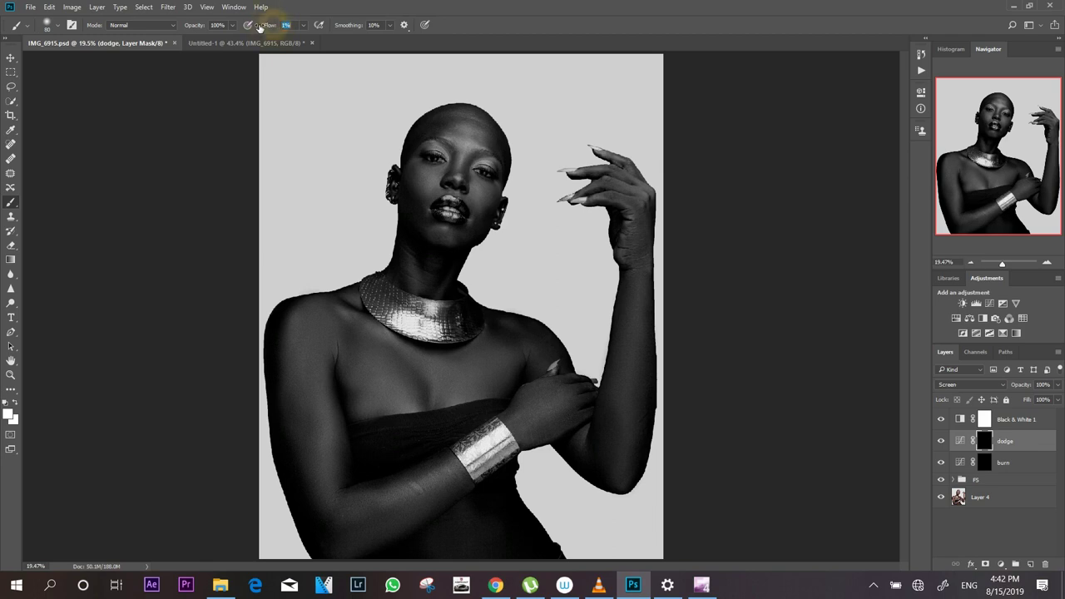
Brighten the centre of the forehead on the dodge layer's mask using soft strokes with a 300 px brush.
click(748, 444)
click(433, 322)
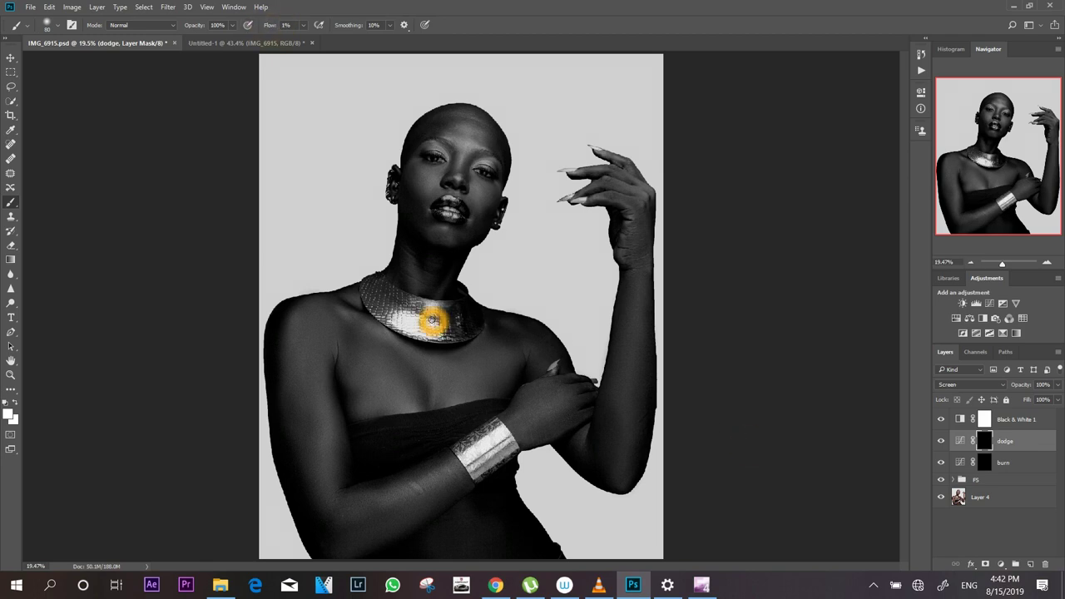
scroll(433, 323, up, 3)
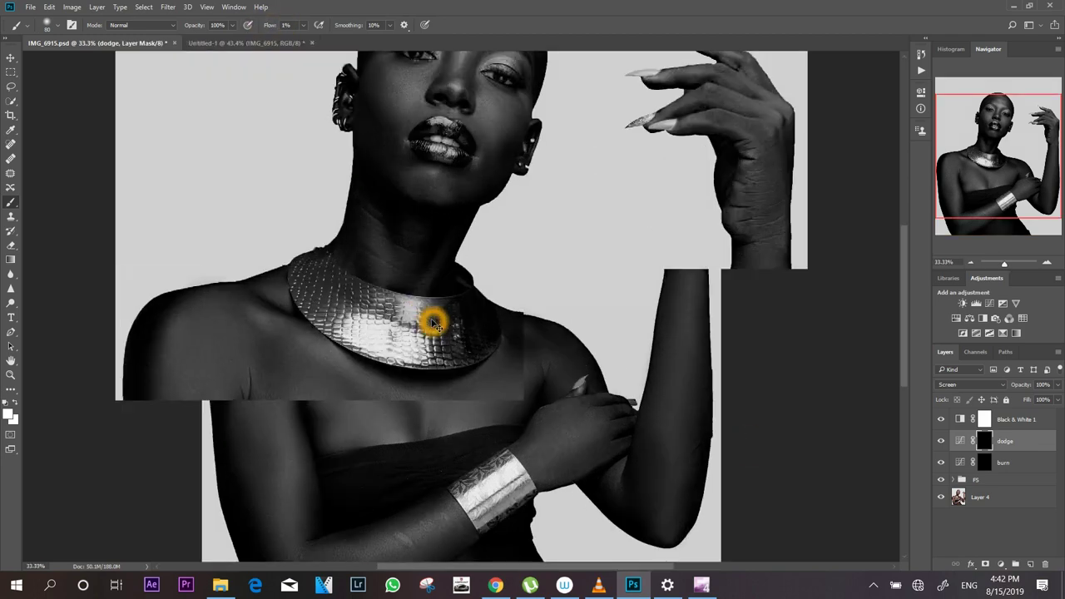
scroll(433, 324, up, 1)
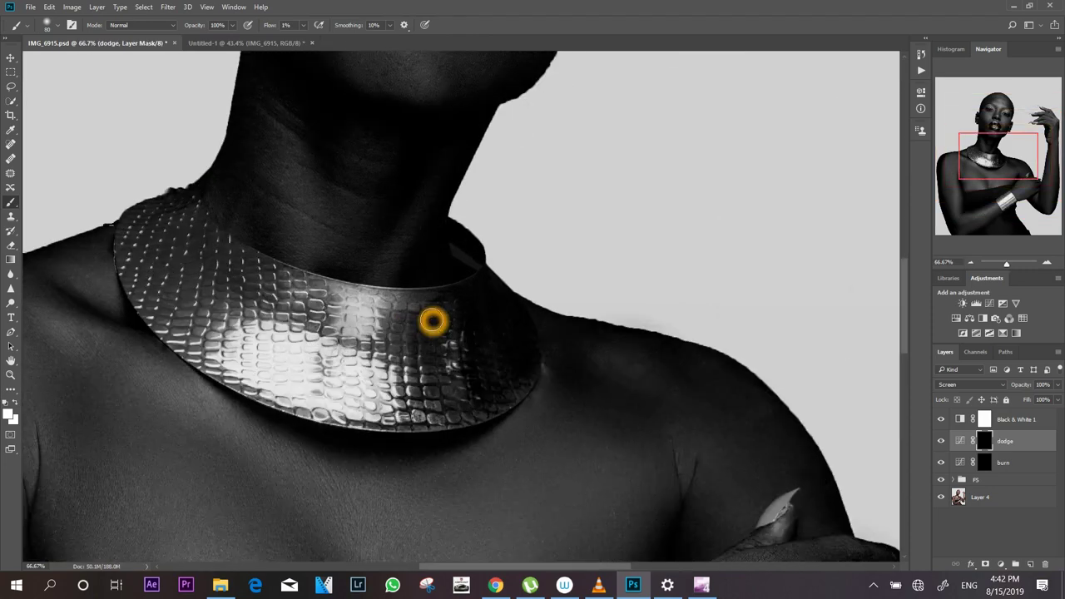
drag(1003, 154, 1004, 119)
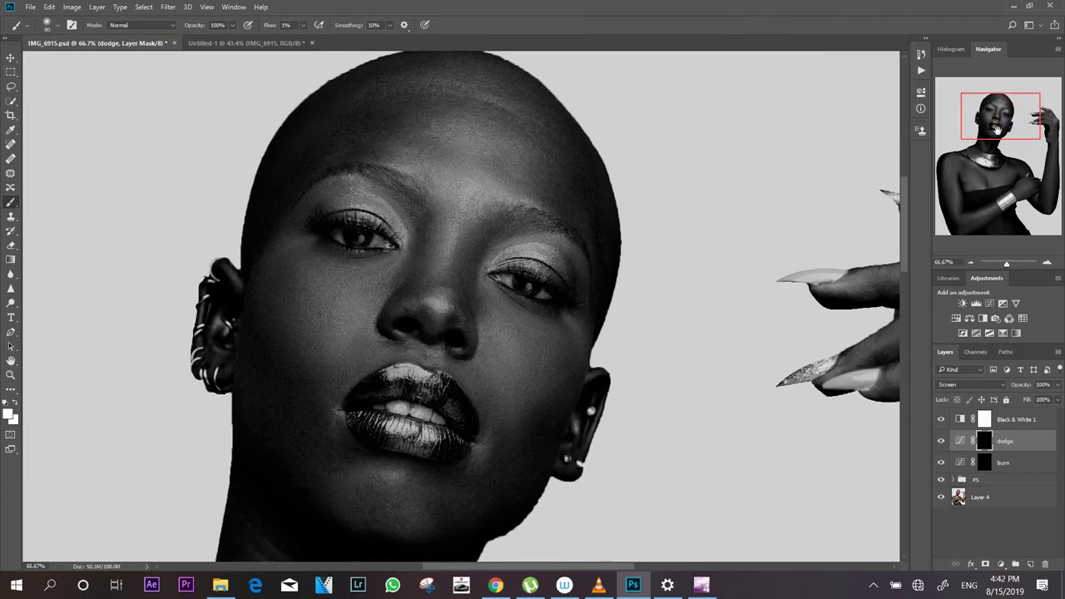
click(714, 445)
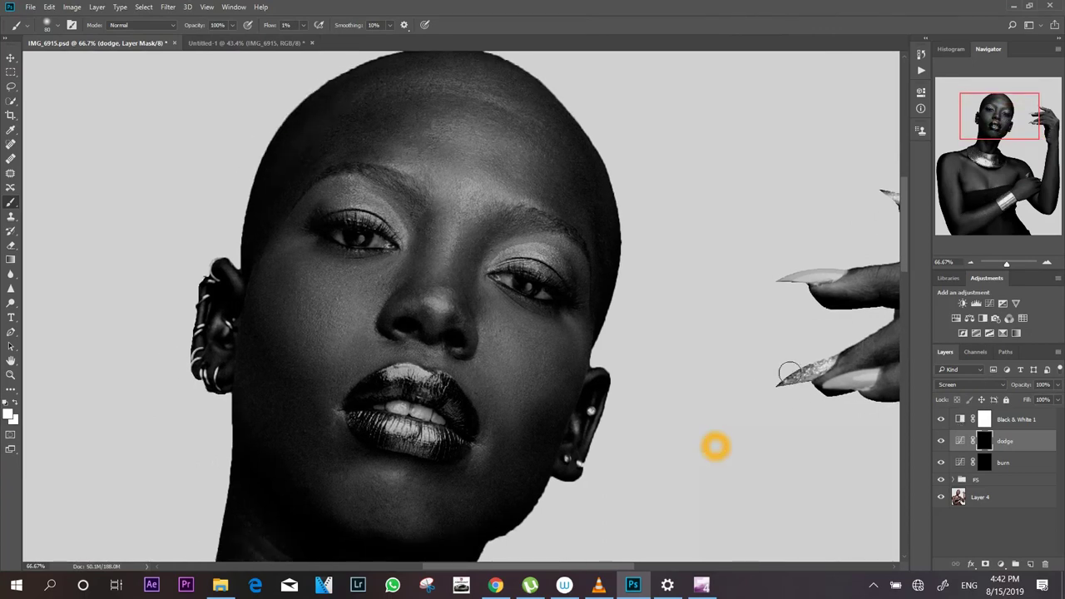
click(431, 162)
key(bracketright)
key(bracketright)
key(bracketright)
key(bracketright)
key(bracketright)
key(bracketright)
key(bracketright)
key(bracketright)
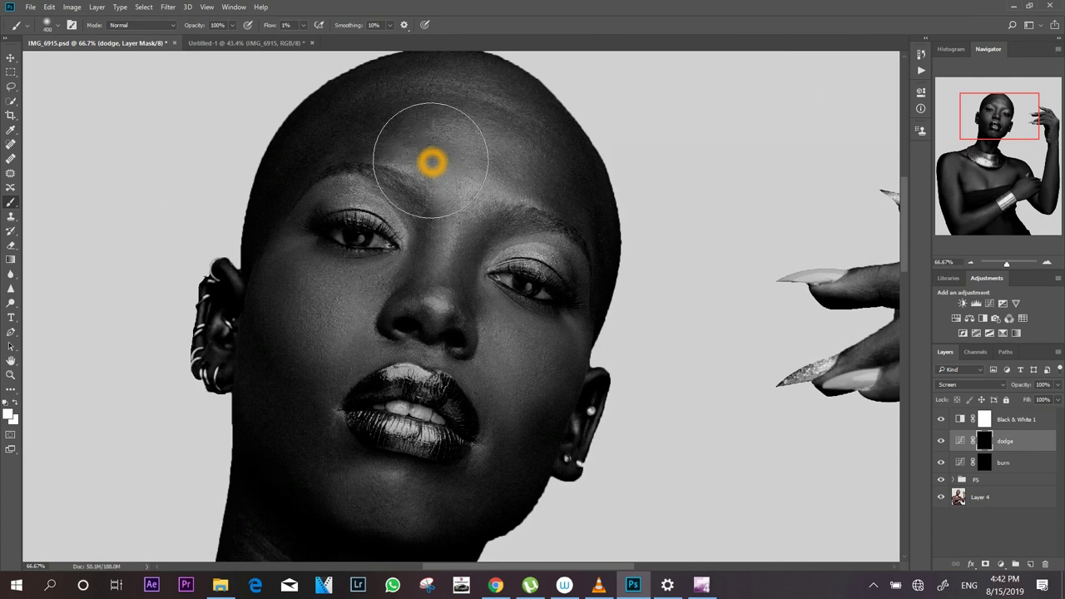
drag(993, 124, 998, 118)
drag(452, 202, 406, 220)
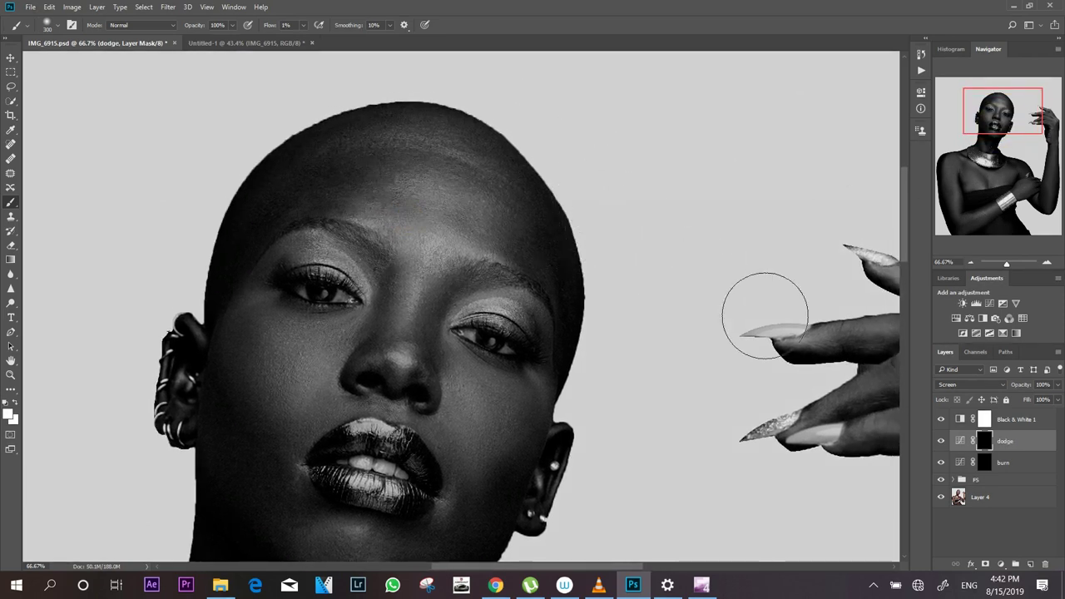
mouse_move(385, 208)
mouse_down()
mouse_move(391, 198)
mouse_move(427, 233)
mouse_up()
mouse_move(416, 184)
mouse_down()
mouse_move(385, 179)
mouse_move(449, 170)
mouse_move(405, 148)
mouse_up()
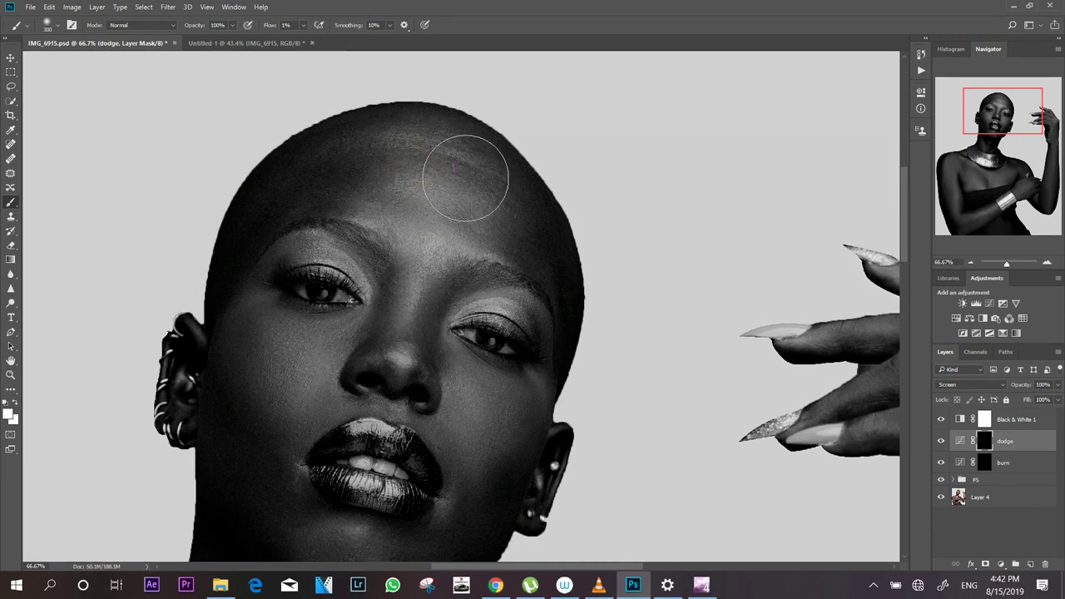
mouse_move(384, 165)
mouse_down()
mouse_move(418, 151)
mouse_move(475, 191)
mouse_move(415, 195)
mouse_move(446, 216)
mouse_move(422, 210)
mouse_move(427, 191)
mouse_move(403, 171)
mouse_move(430, 154)
mouse_move(468, 190)
mouse_move(398, 151)
mouse_move(427, 192)
mouse_move(415, 212)
mouse_move(438, 234)
mouse_move(405, 188)
mouse_move(464, 186)
mouse_up()
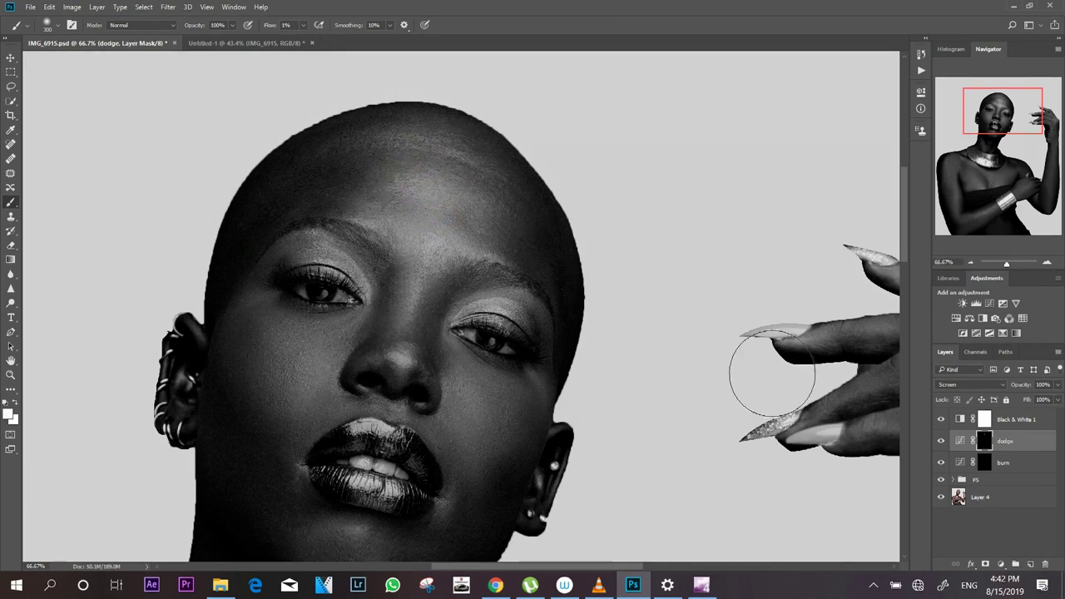
Compare the forehead before and after by repeatedly hiding and showing the dodge layer.
click(941, 446)
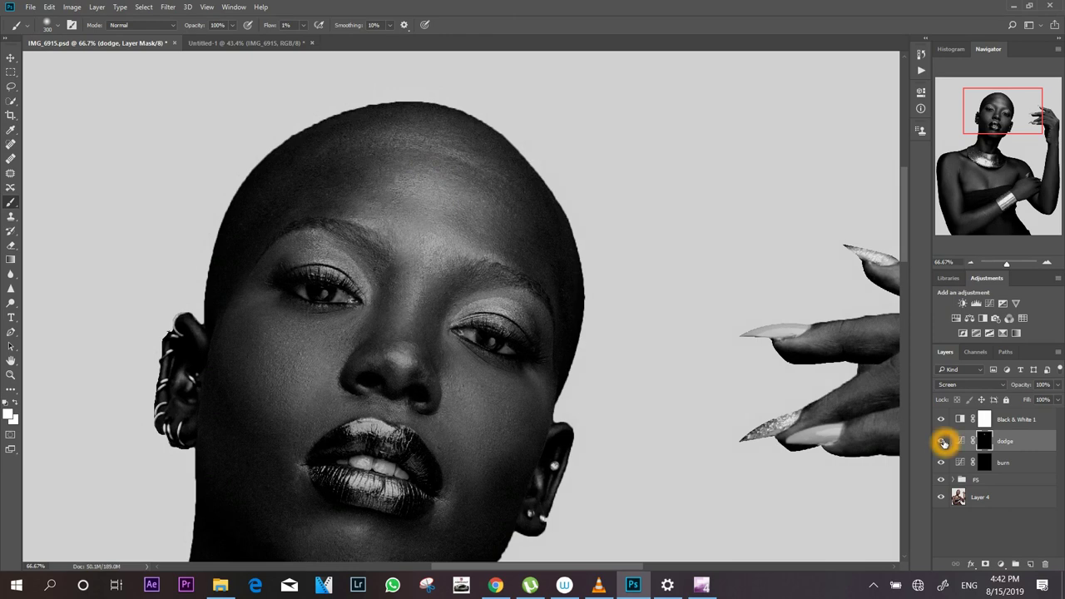
click(941, 446)
click(942, 446)
click(941, 442)
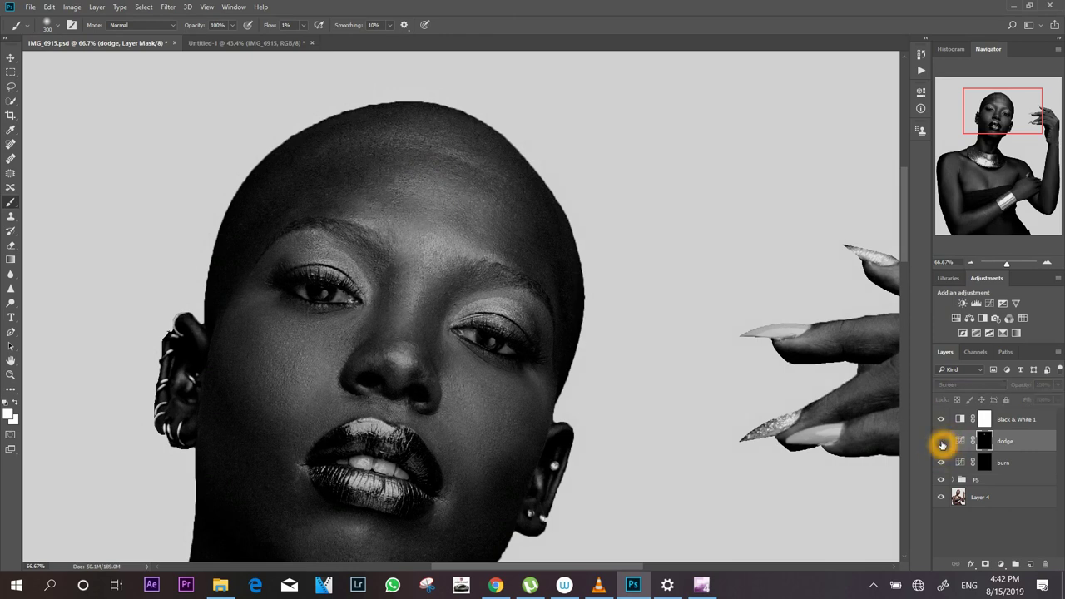
click(942, 444)
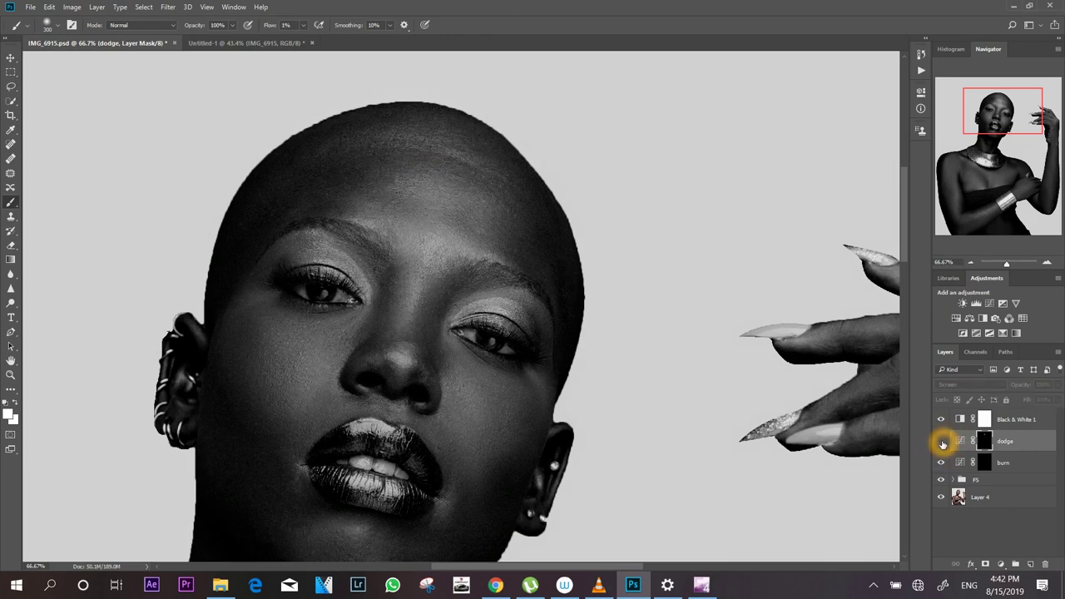
click(942, 444)
click(943, 445)
click(943, 445)
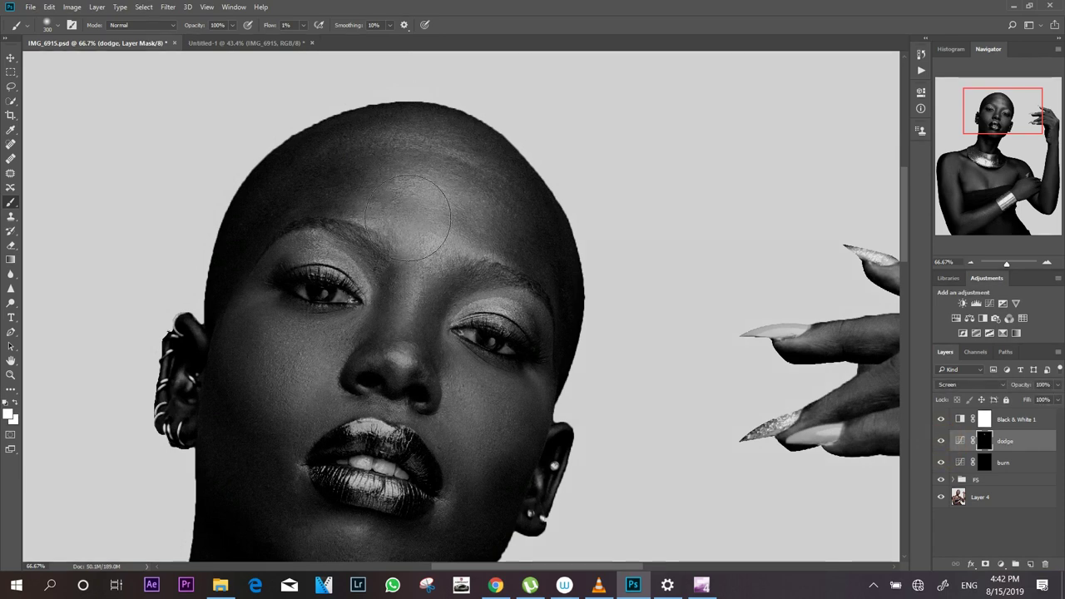
Dodge the upper forehead and the cheeks beneath both eyes, using a 200 px brush for the cheeks.
mouse_move(398, 137)
mouse_down()
mouse_move(422, 146)
mouse_move(482, 209)
mouse_move(367, 179)
mouse_up()
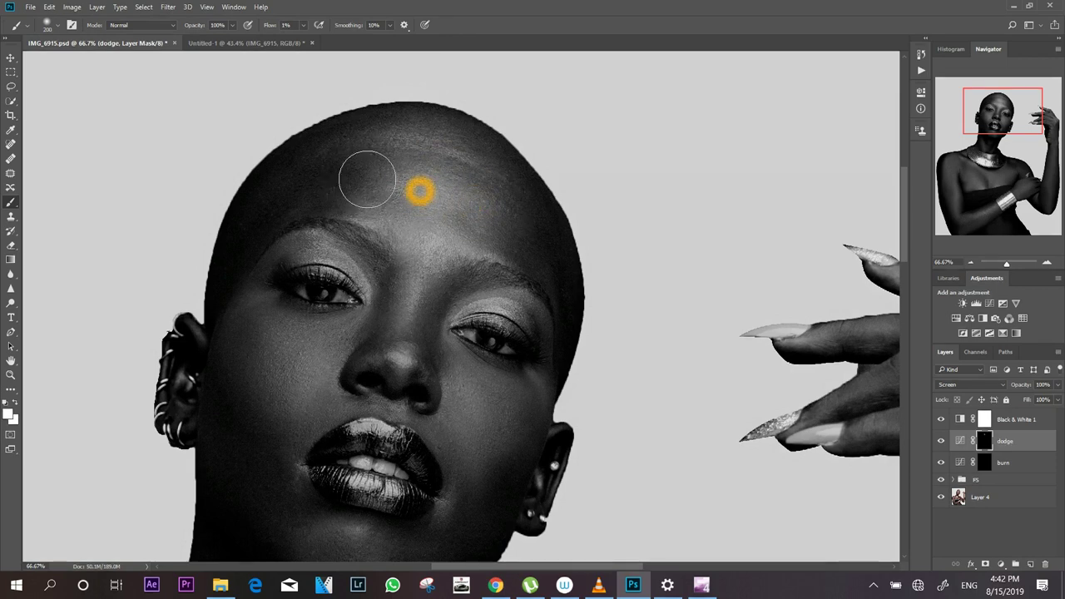
key(bracketleft)
key(bracketleft)
click(256, 324)
mouse_move(255, 324)
mouse_down()
mouse_move(281, 373)
mouse_move(283, 418)
mouse_up()
drag(287, 336, 338, 338)
mouse_move(341, 336)
mouse_down()
mouse_move(263, 317)
mouse_move(301, 412)
mouse_move(315, 377)
mouse_move(262, 356)
mouse_move(275, 357)
mouse_move(258, 325)
mouse_move(328, 337)
mouse_move(268, 328)
mouse_move(313, 384)
mouse_move(302, 400)
mouse_move(281, 351)
mouse_up()
drag(285, 341, 296, 351)
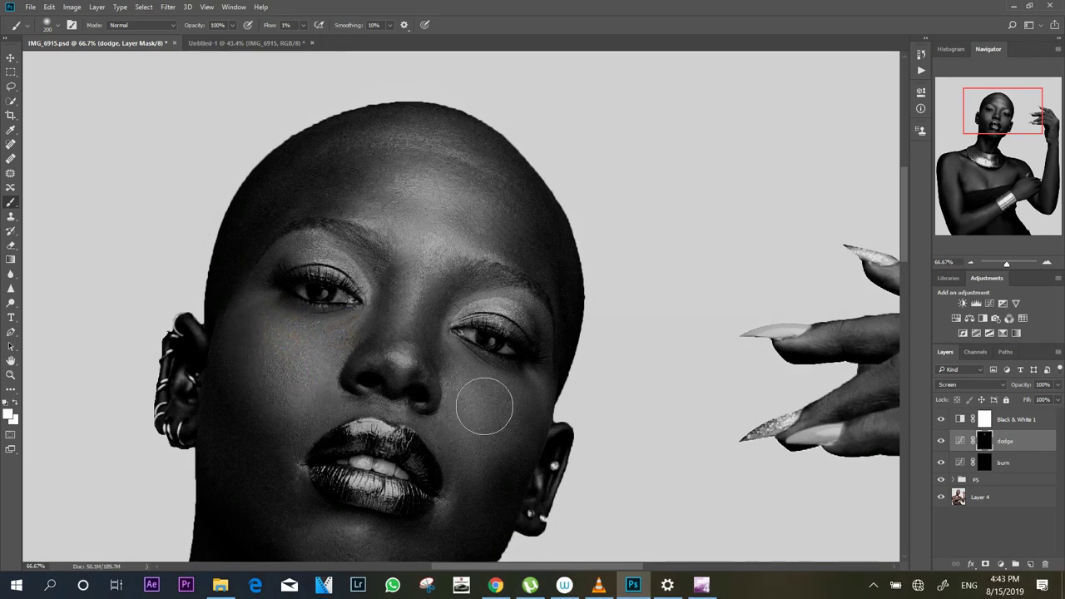
mouse_move(458, 369)
mouse_down()
mouse_move(475, 406)
mouse_move(474, 440)
mouse_move(468, 398)
mouse_move(489, 412)
mouse_move(511, 407)
mouse_move(475, 455)
mouse_move(467, 404)
mouse_move(483, 421)
mouse_move(480, 382)
mouse_move(453, 352)
mouse_move(490, 452)
mouse_up()
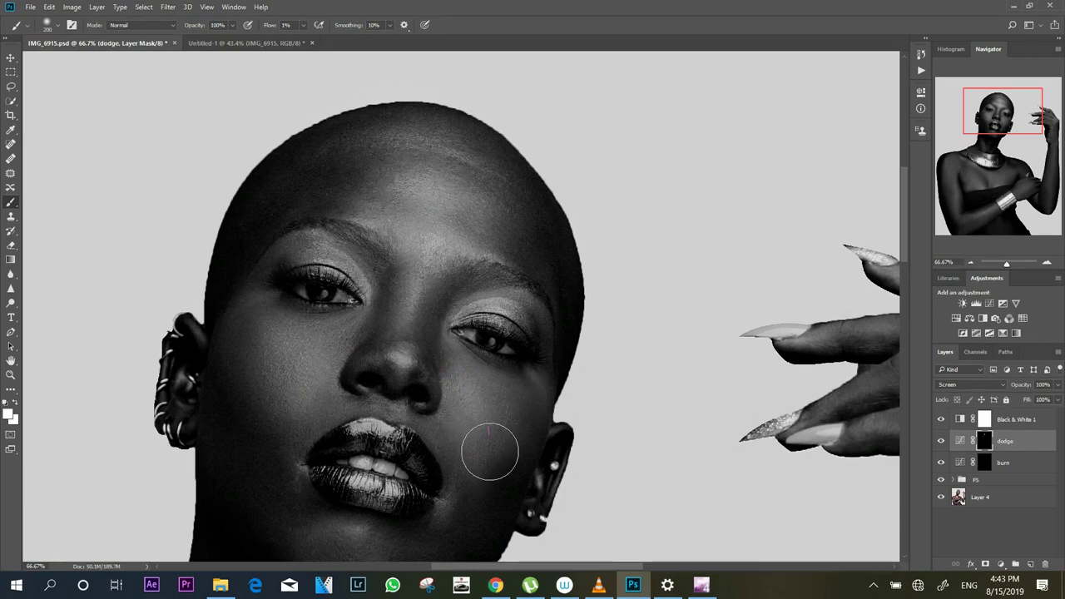
Dodge the bridge of the nose and the area between the eyebrows, reducing the brush to 150 px.
mouse_move(420, 297)
mouse_down()
mouse_move(402, 331)
mouse_move(428, 292)
mouse_up()
drag(991, 133, 990, 139)
mouse_move(481, 220)
mouse_down()
mouse_move(457, 203)
mouse_move(429, 272)
mouse_move(431, 231)
mouse_up()
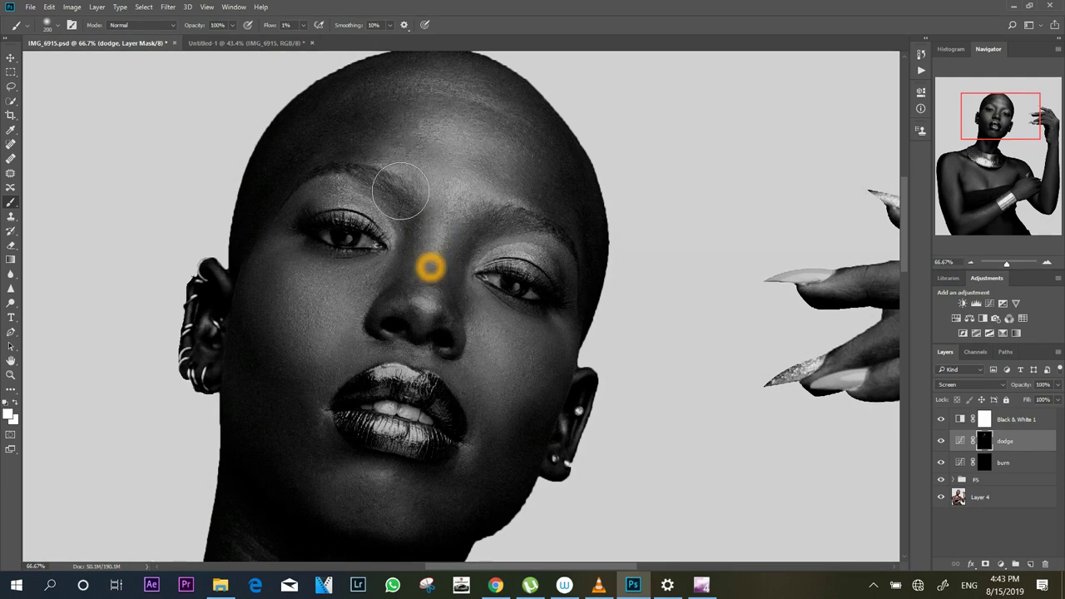
key(bracketleft)
key(bracketleft)
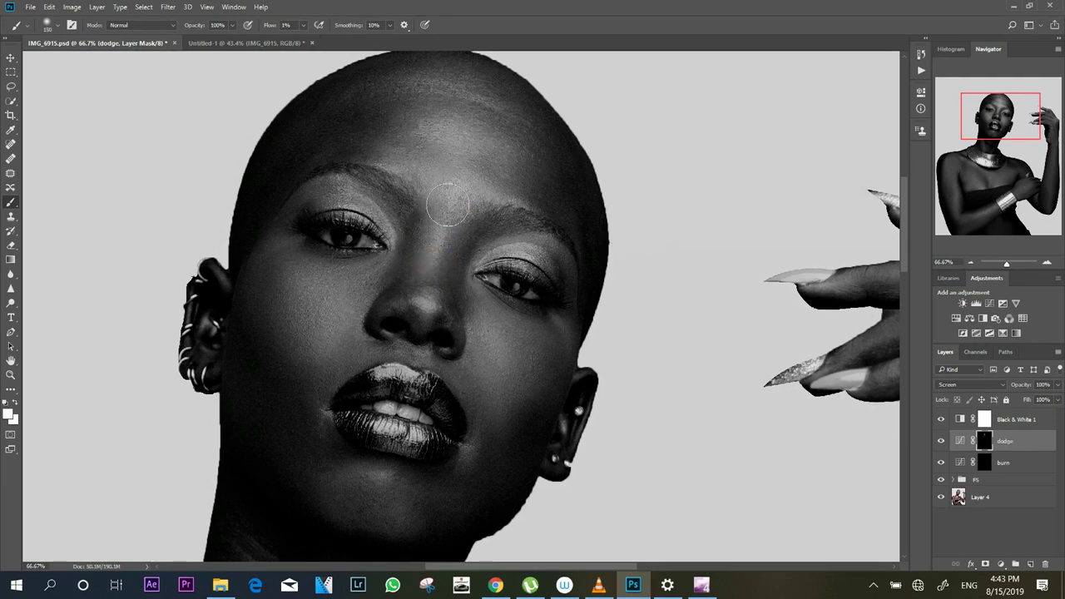
mouse_move(451, 191)
mouse_down()
mouse_move(424, 268)
mouse_move(447, 200)
mouse_up()
mouse_move(482, 369)
mouse_down()
mouse_move(457, 390)
mouse_move(514, 327)
mouse_move(464, 381)
mouse_move(495, 338)
mouse_move(464, 381)
mouse_move(557, 306)
mouse_up()
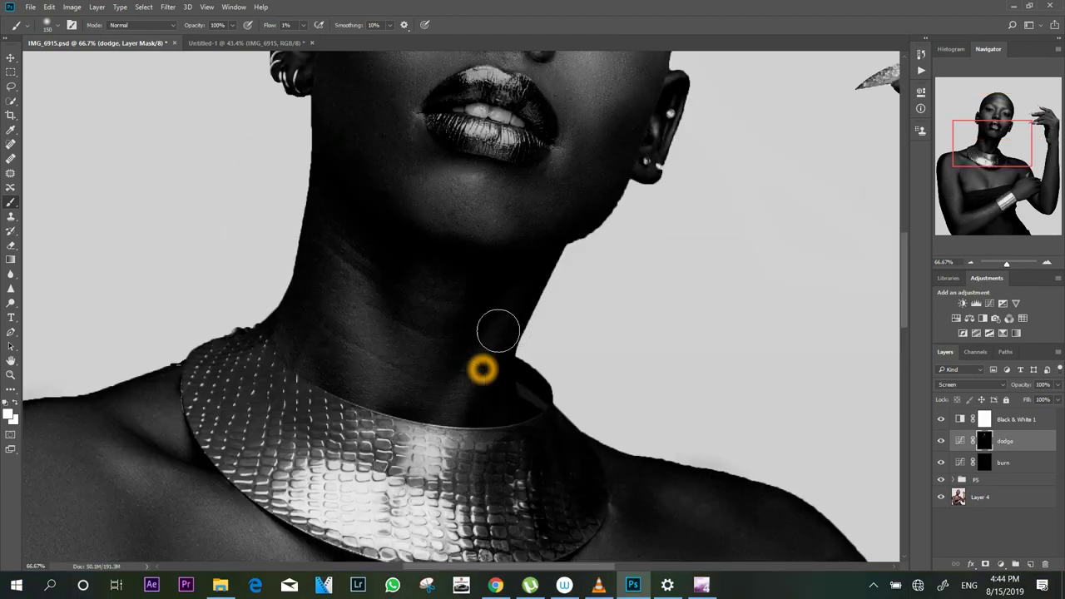
Enlarge the dodge brush to 500 px for working on the shoulders and chest.
mouse_move(988, 156)
mouse_down()
mouse_move(983, 175)
mouse_move(974, 160)
mouse_up()
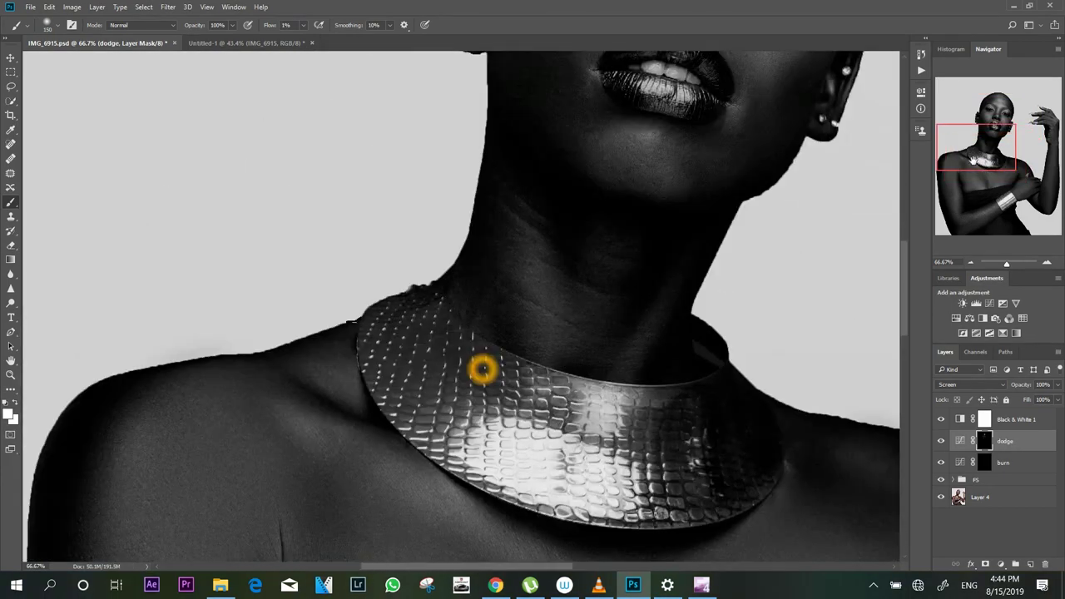
key(ctrl+minus)
key(ctrl+minus)
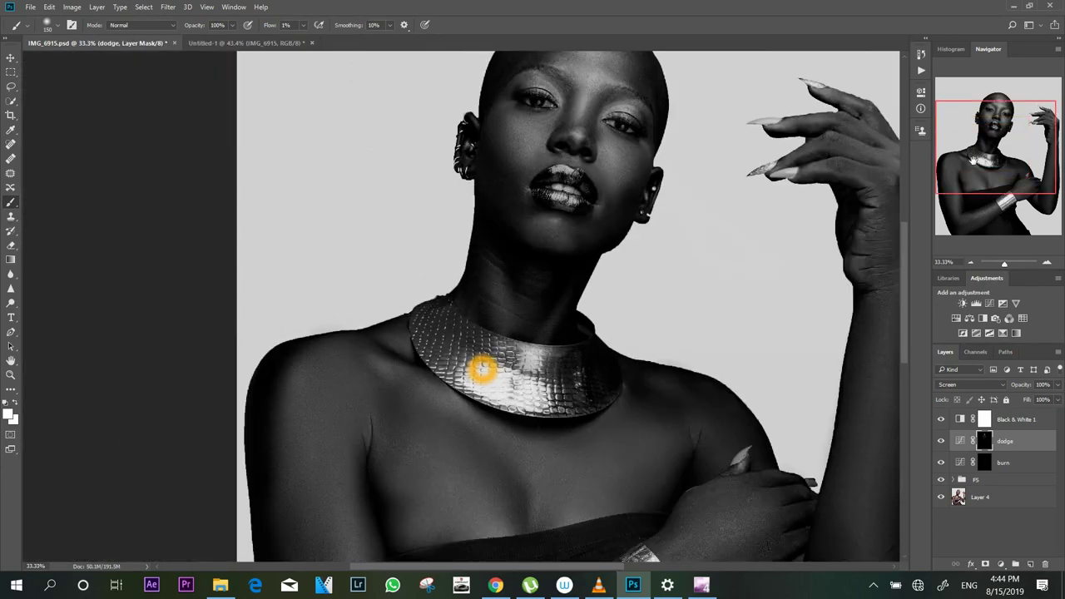
drag(1017, 145, 1022, 171)
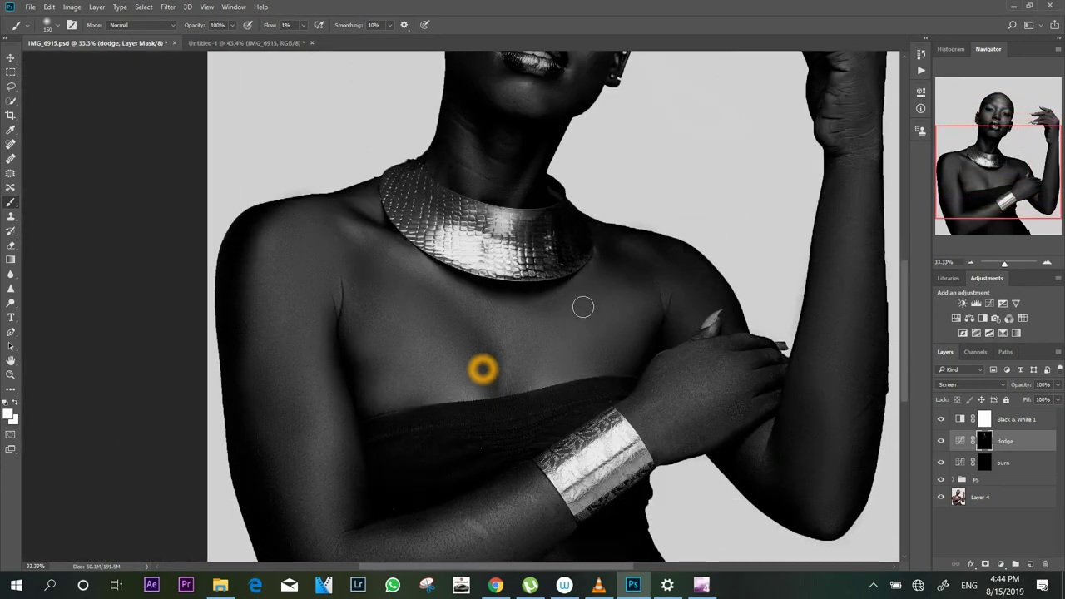
key(bracketright)
key(bracketright)
key(bracketright)
key(bracketright)
key(bracketright)
key(bracketright)
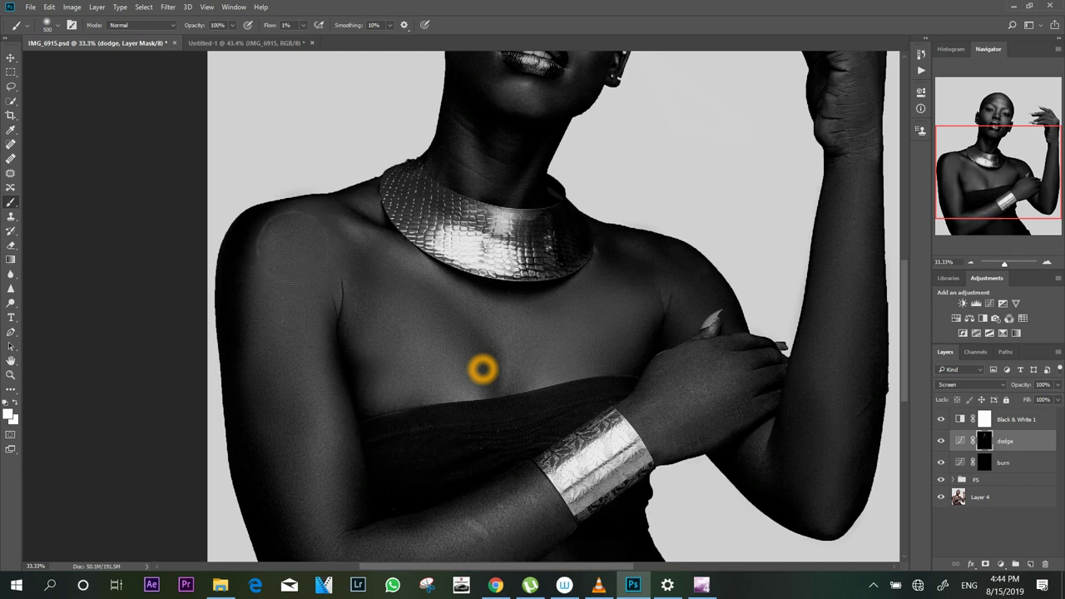